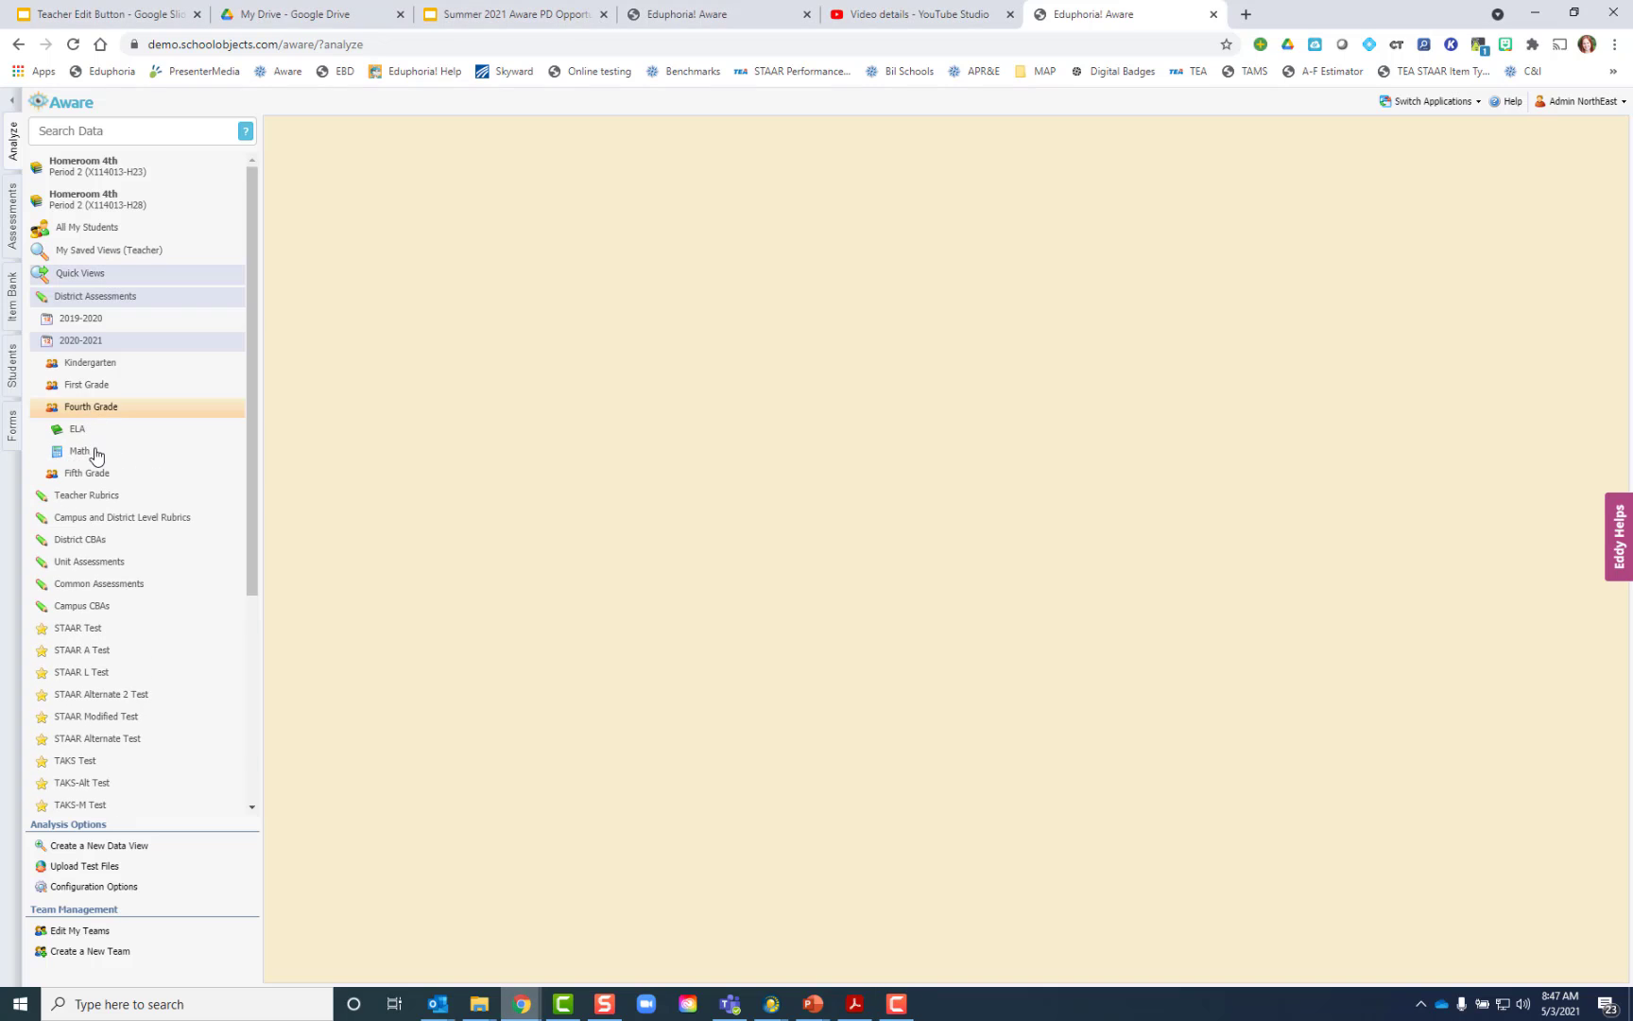
# Open the fourth grade math assessment MATH GR4 UNIT 6 4.4H and show its scores by individual student.
pyautogui.click(98, 452)
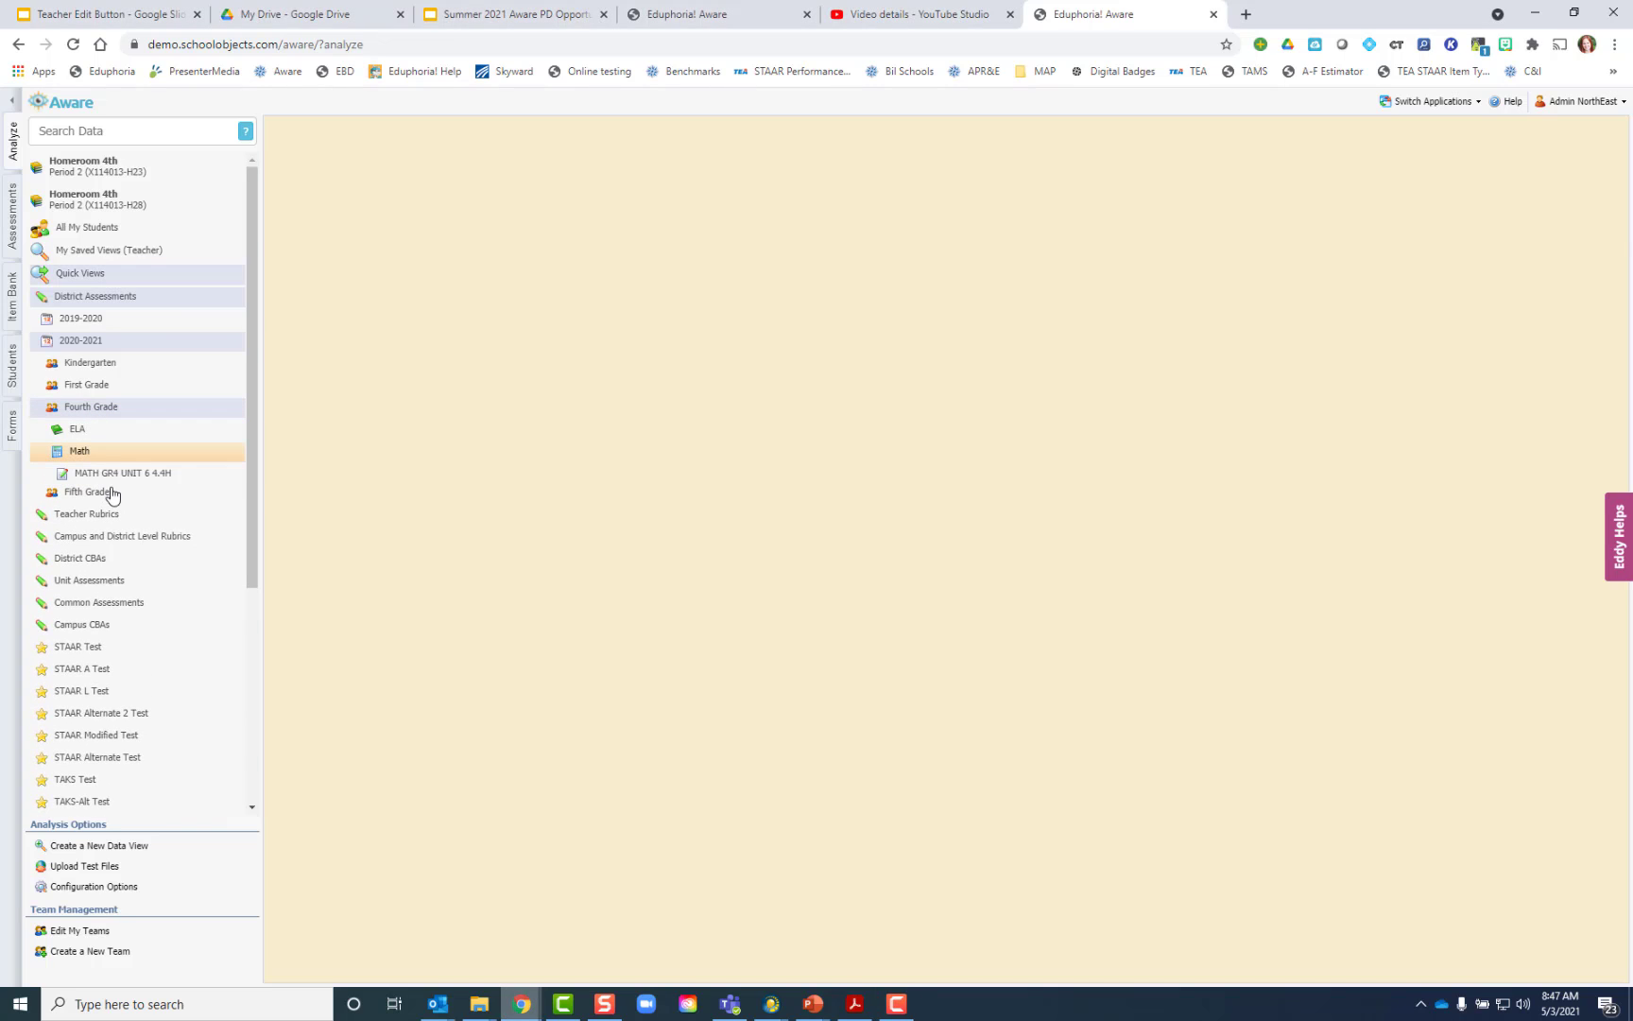
pyautogui.click(106, 473)
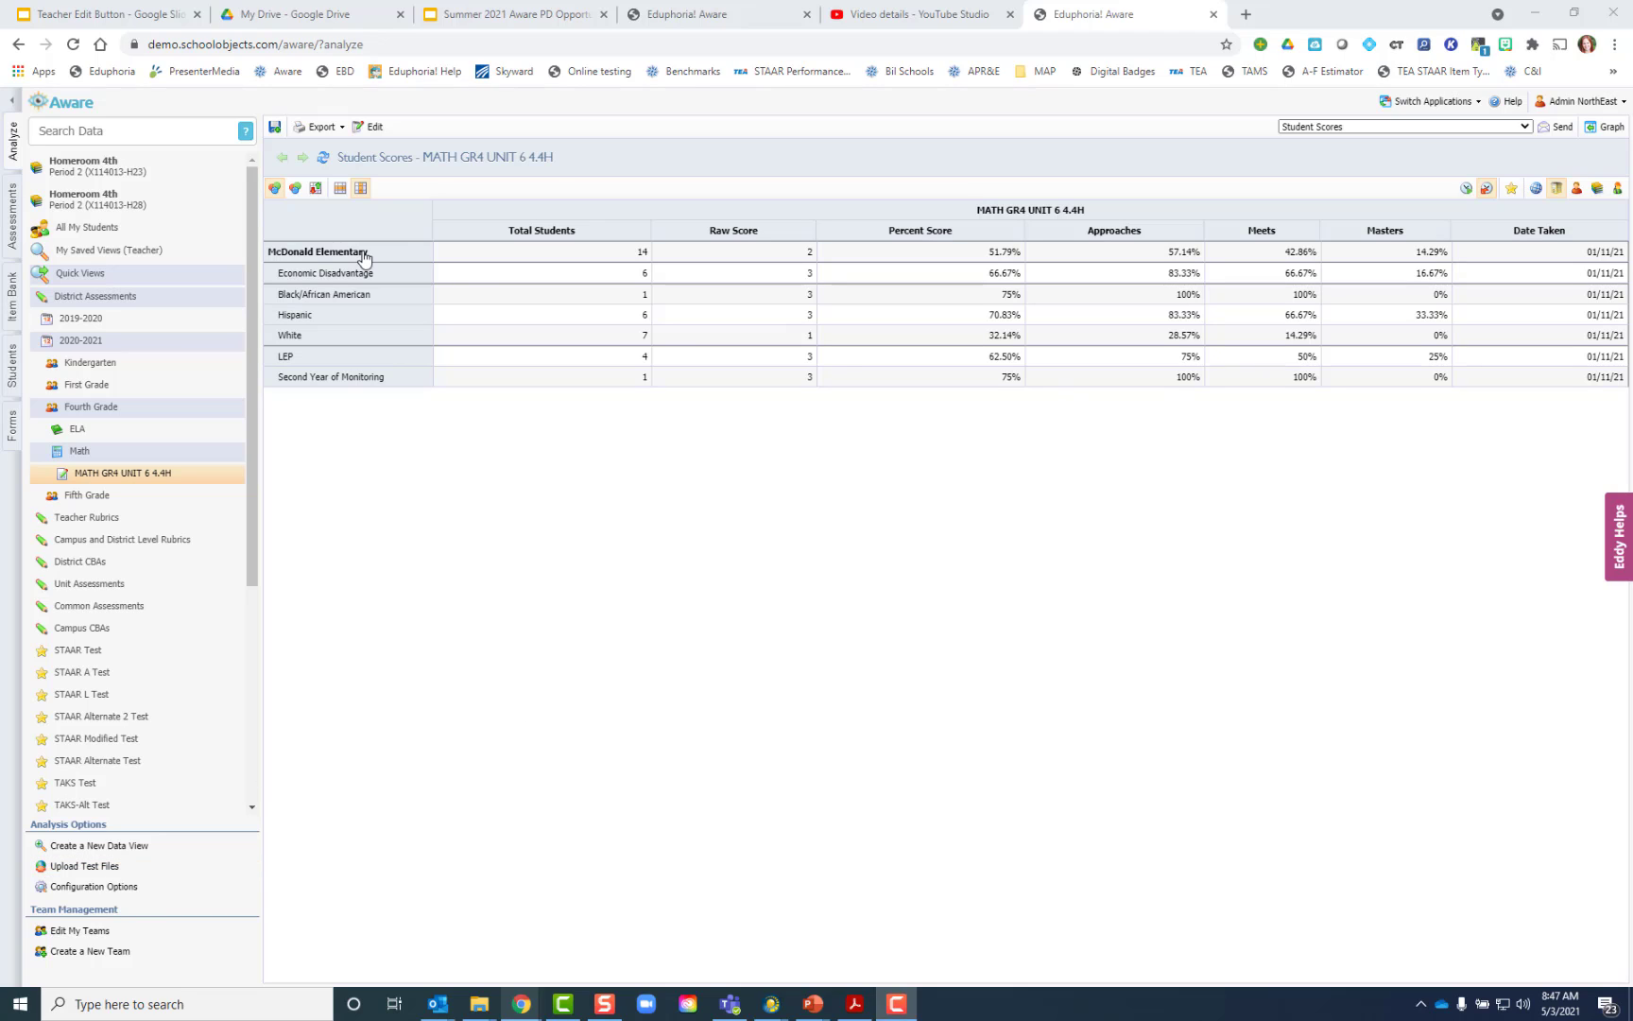
pyautogui.click(1617, 189)
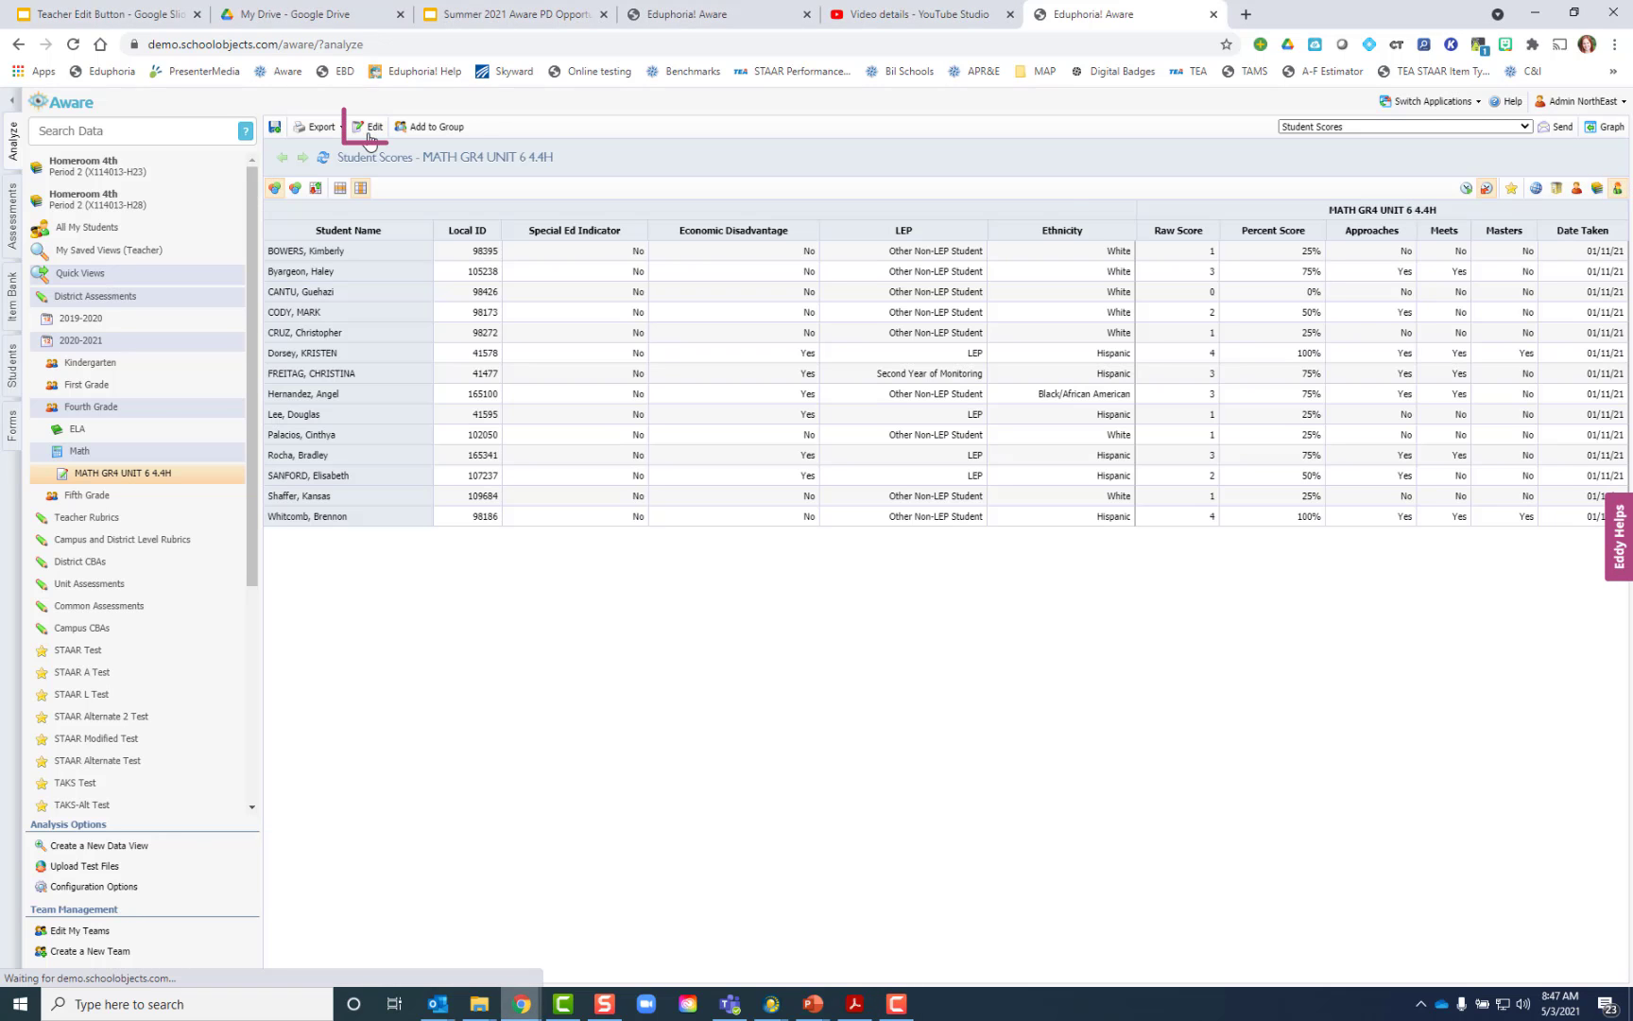
# Edit the view's columns and add a filter so that Meets equals Yes.
pyautogui.click(369, 133)
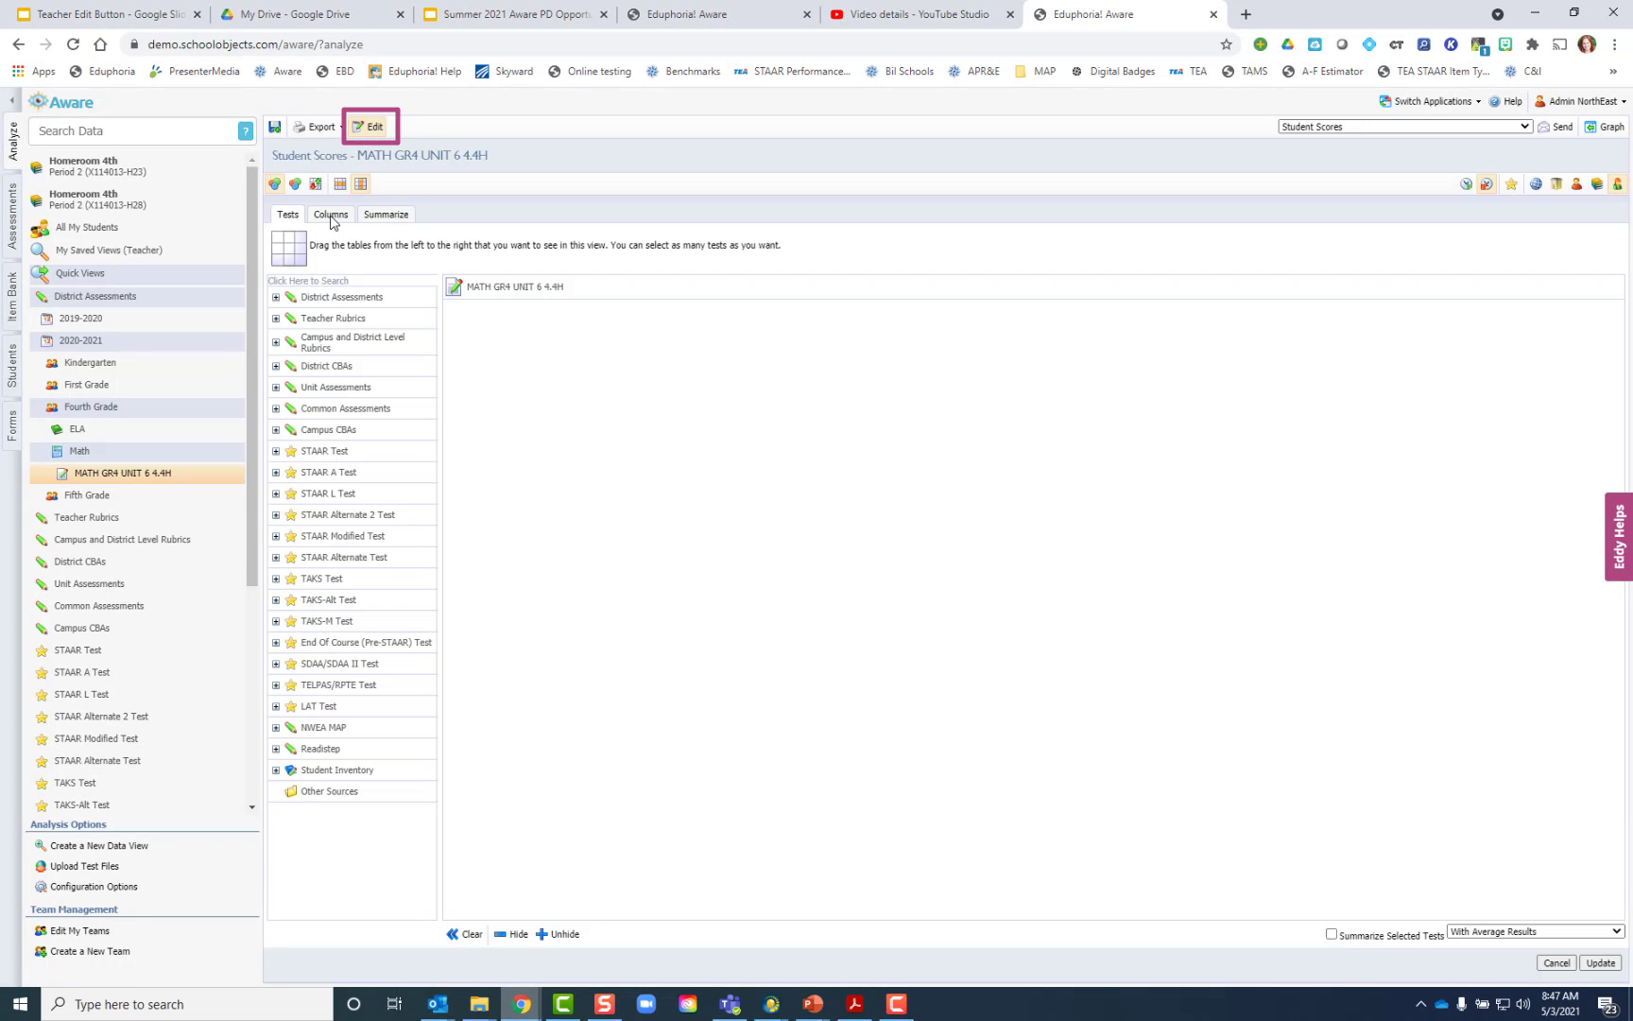
pyautogui.click(331, 215)
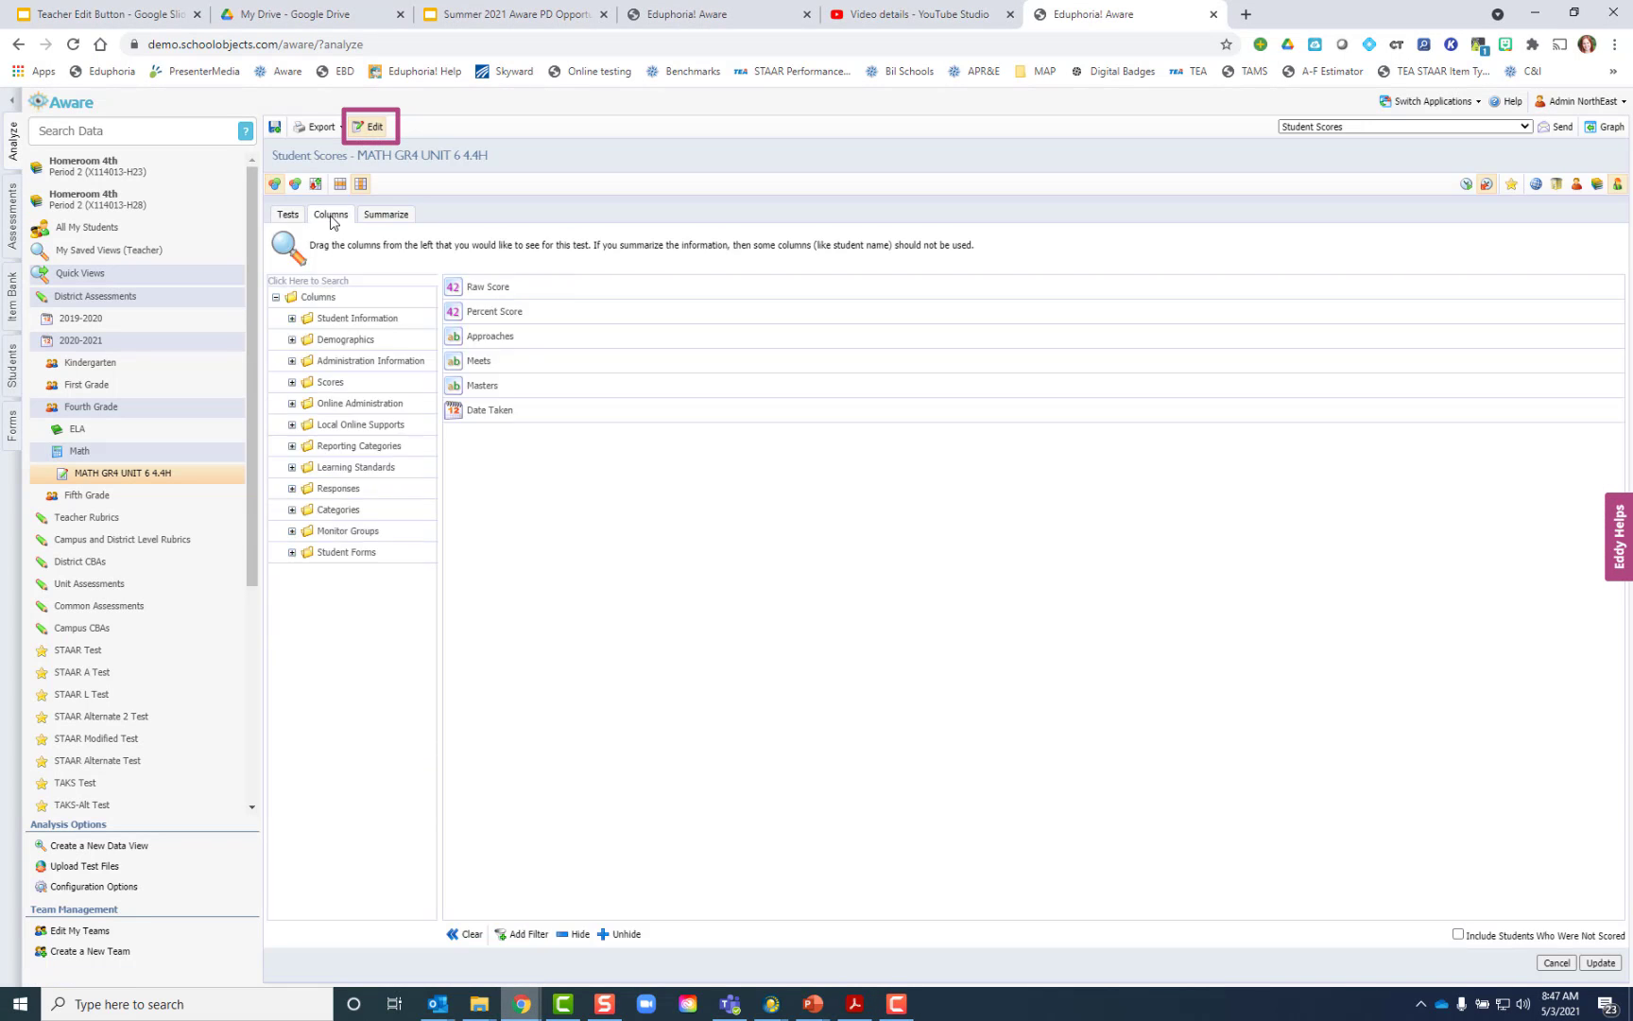
pyautogui.click(486, 364)
pyautogui.click(528, 934)
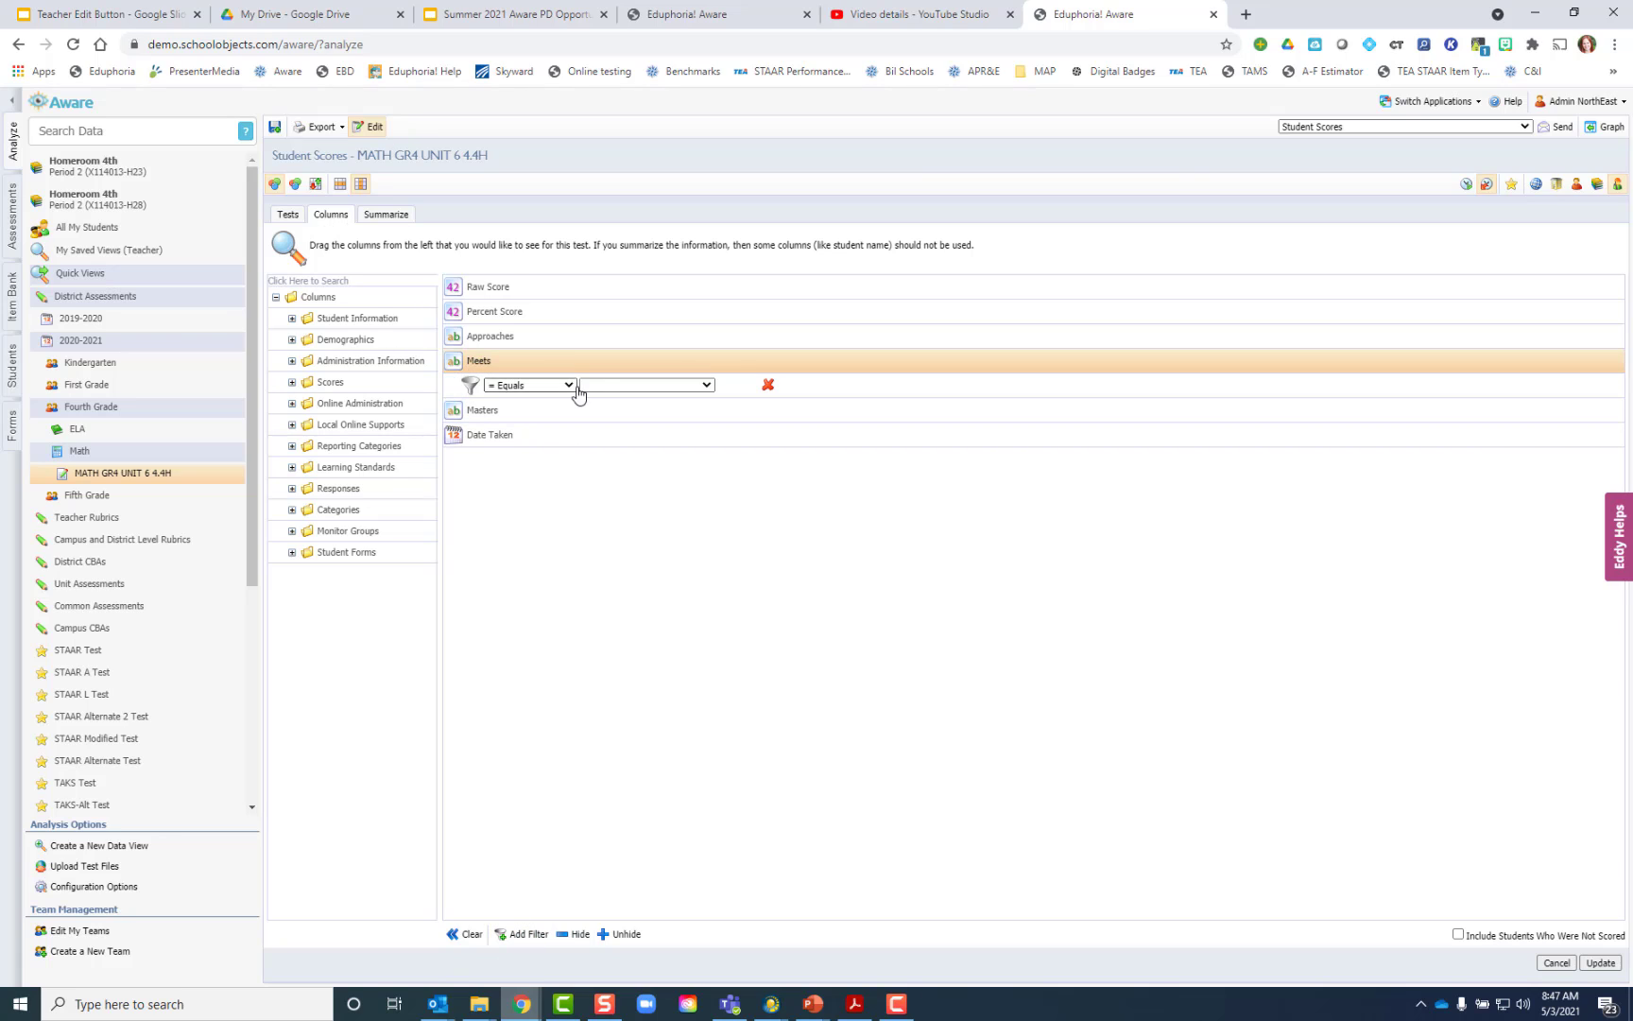
pyautogui.click(610, 386)
pyautogui.click(597, 413)
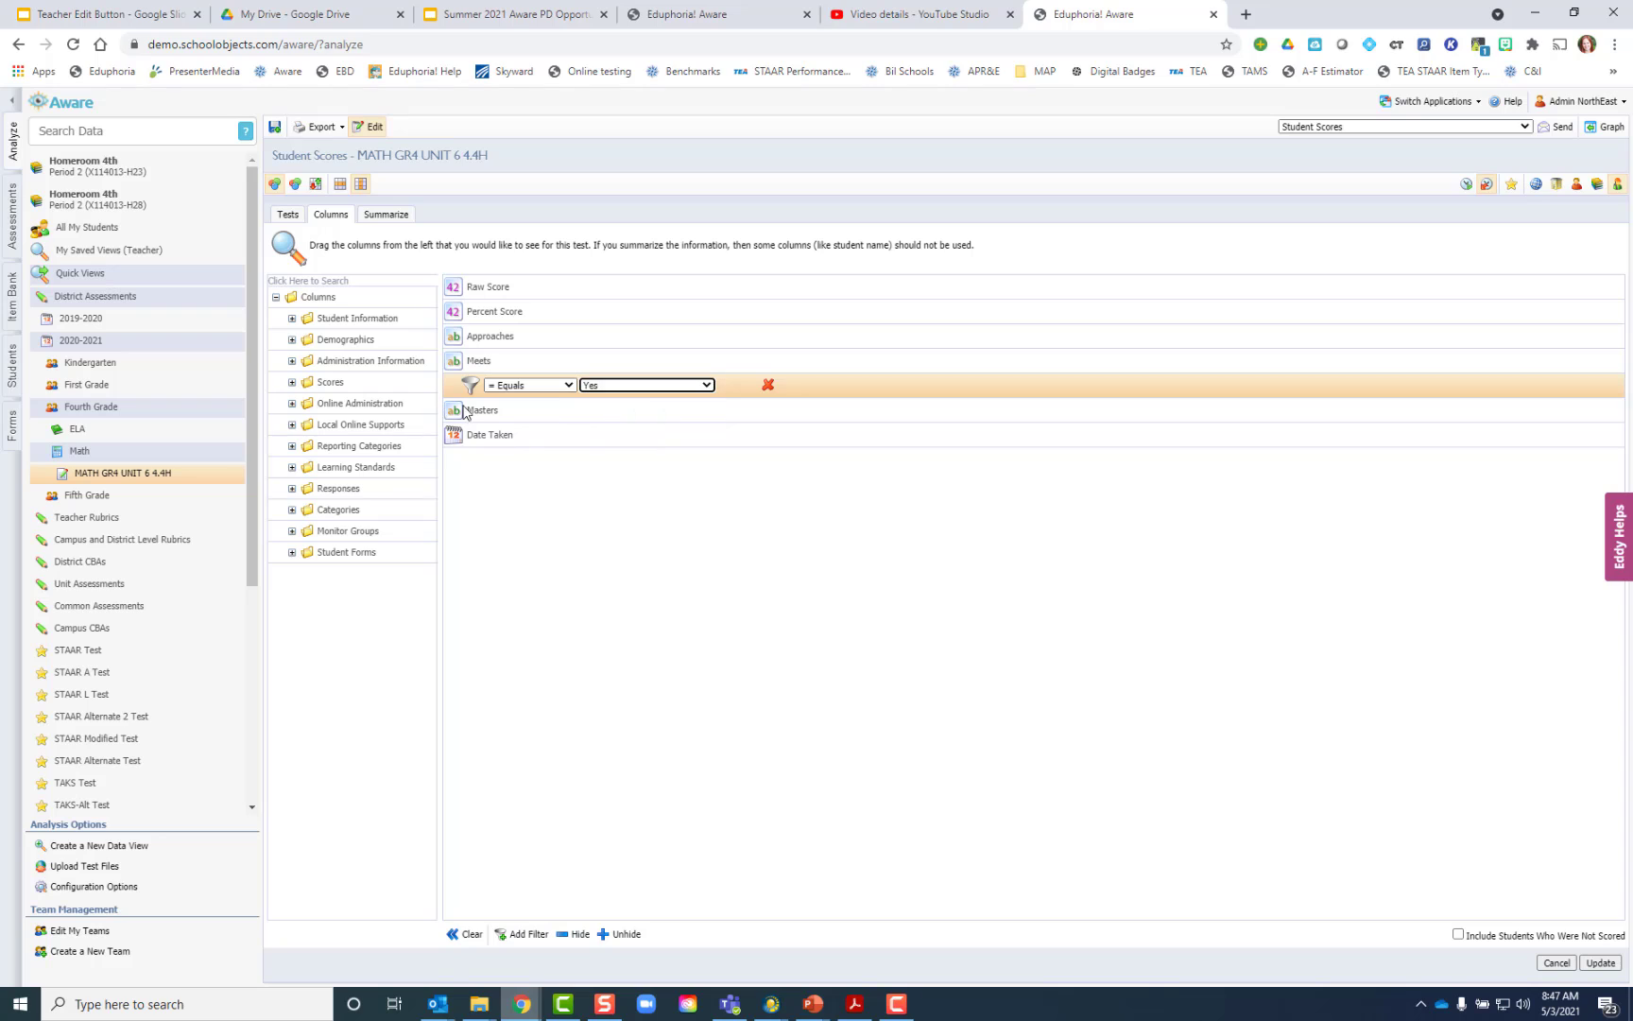
# Add a filter on the Masters column so that it equals No.
pyautogui.click(480, 414)
pyautogui.click(528, 934)
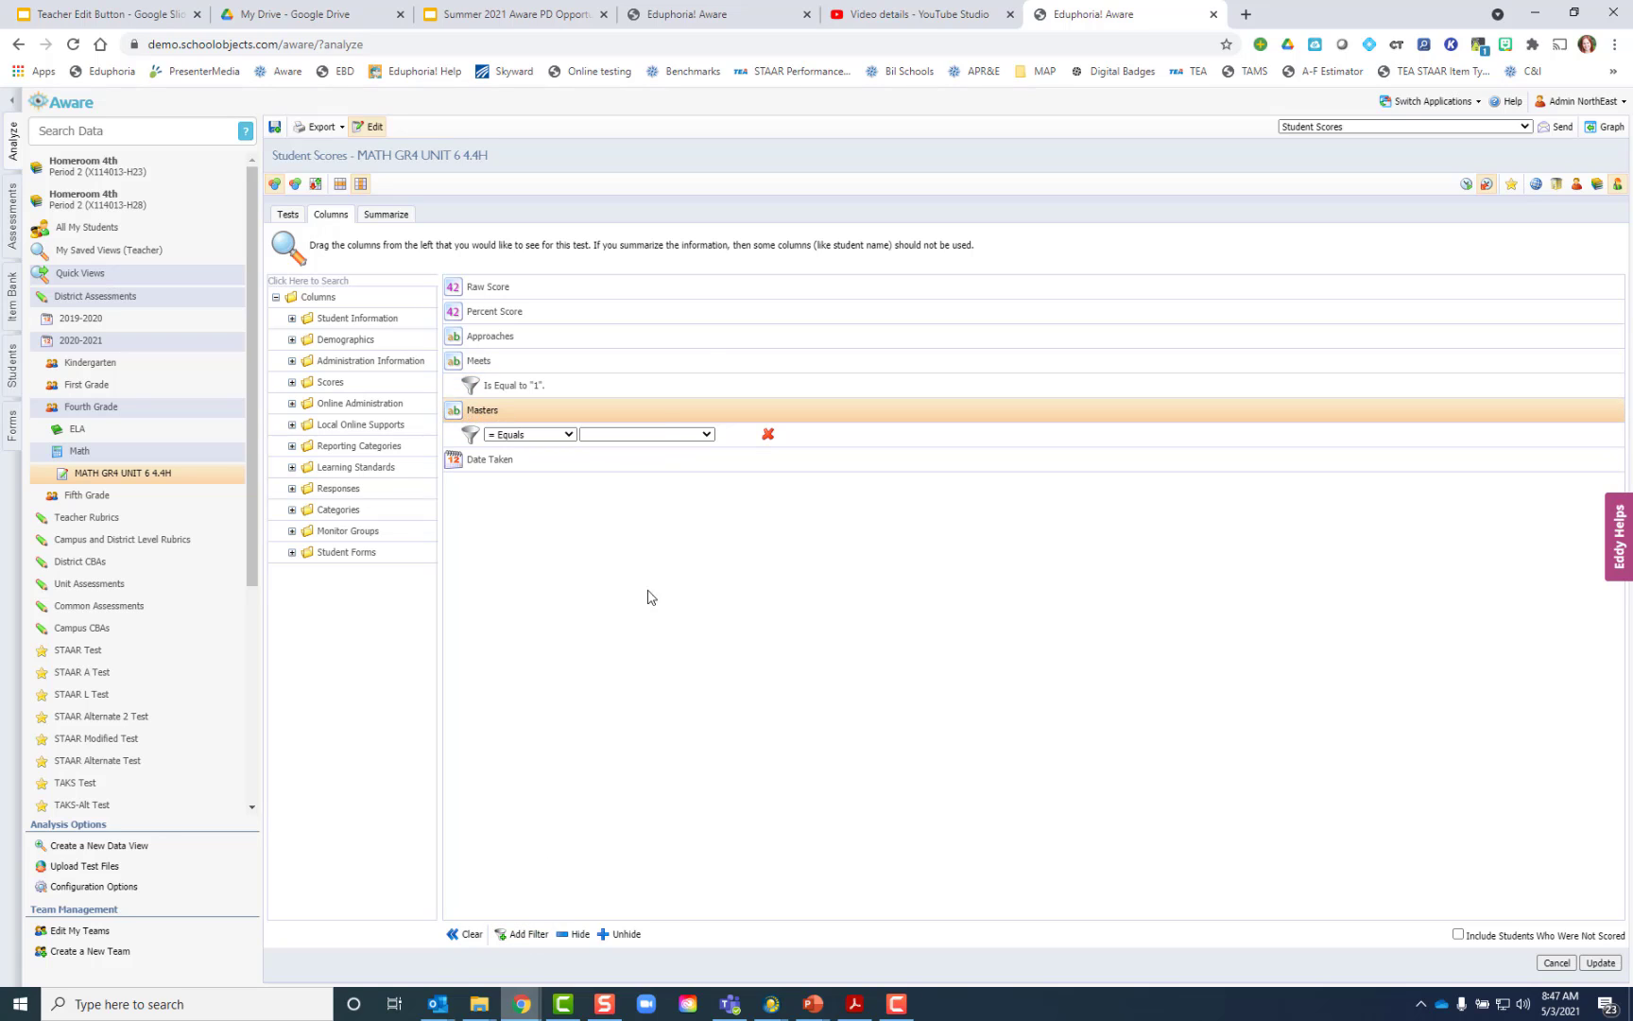
pyautogui.click(658, 435)
pyautogui.click(652, 459)
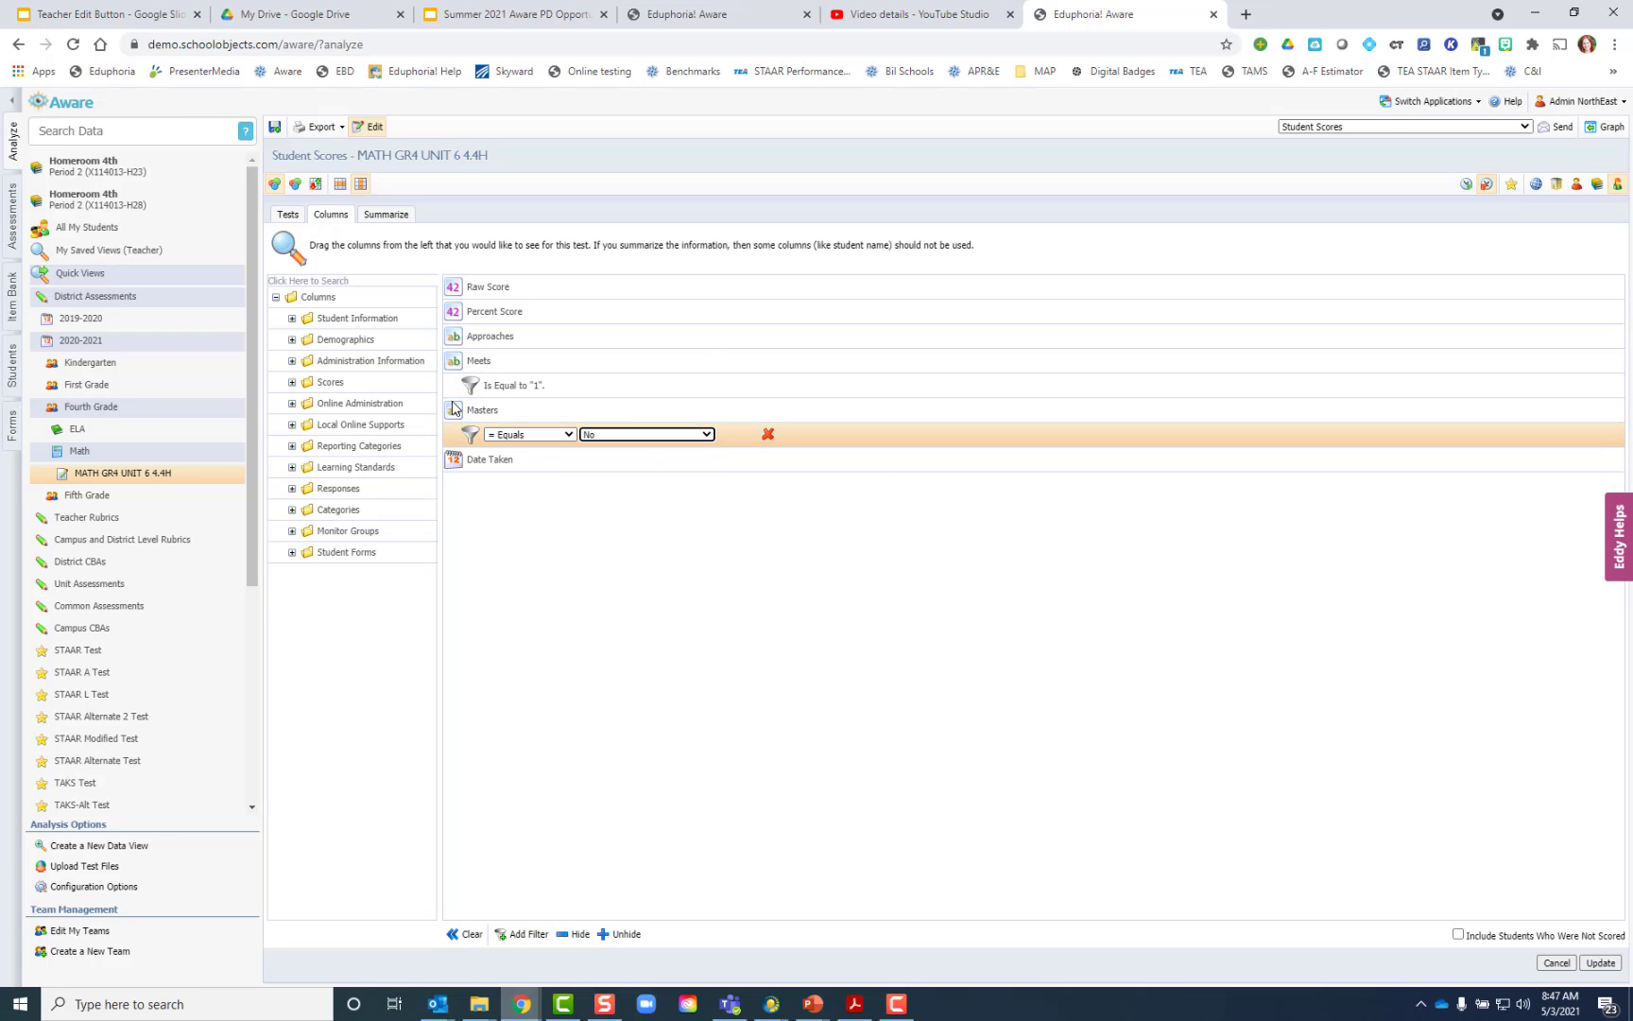
pyautogui.click(520, 412)
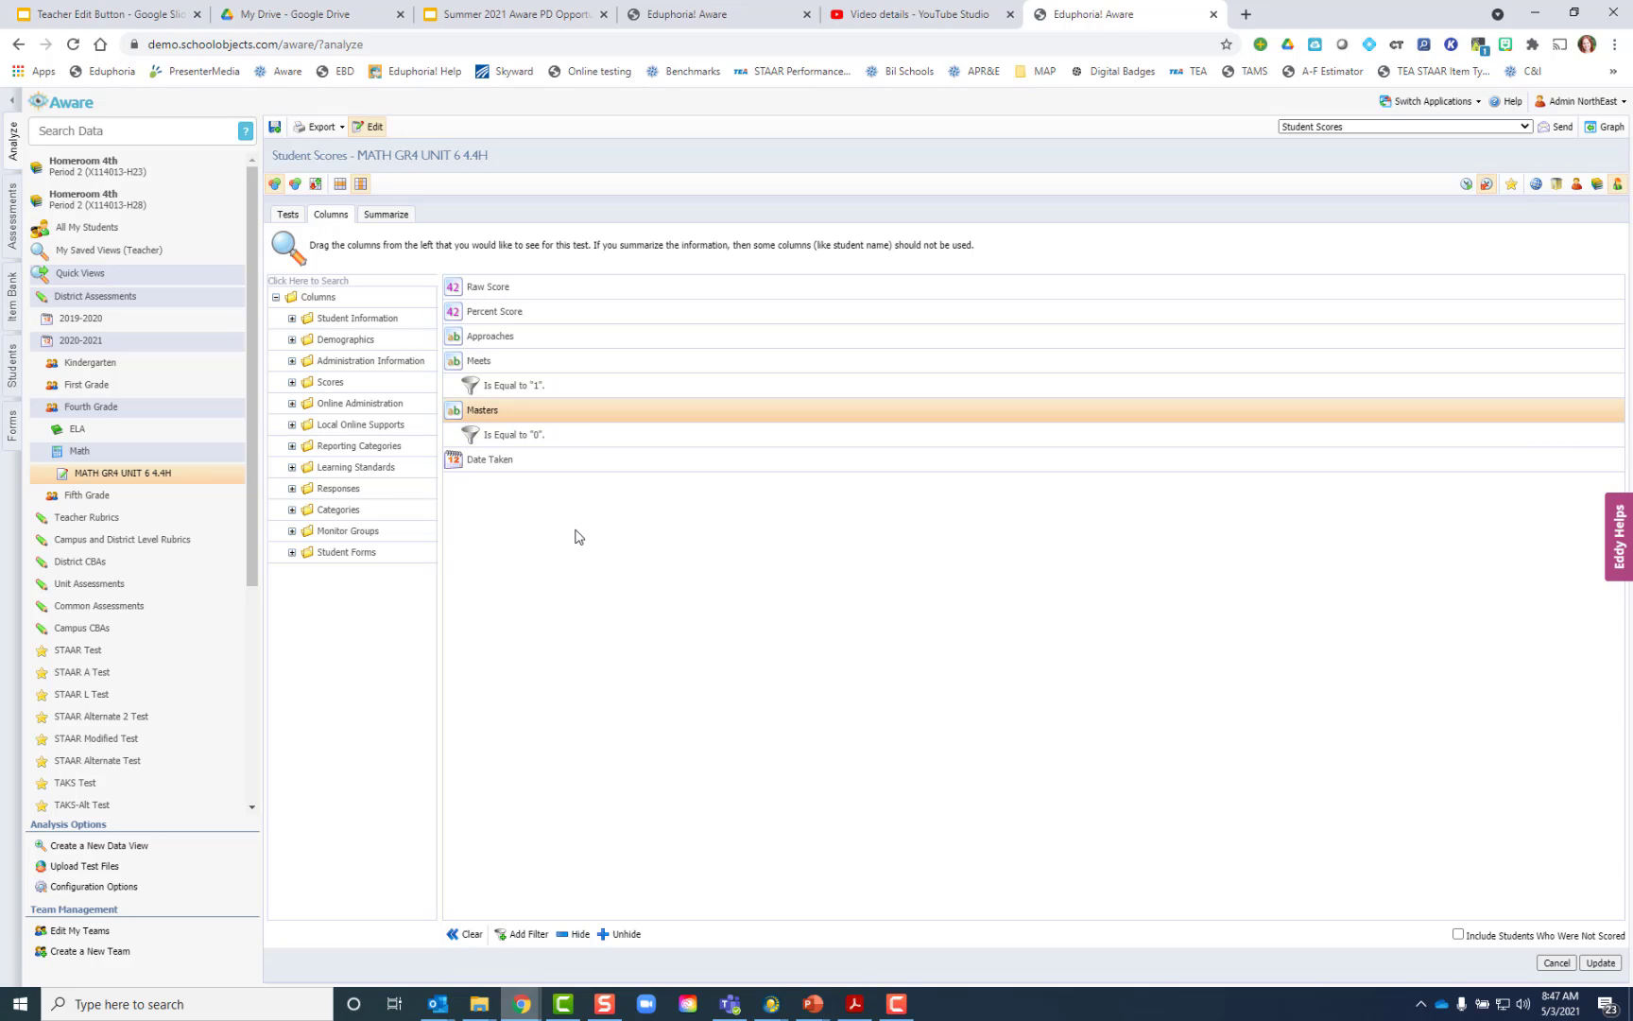
# Clear all summary fields from the view.
pyautogui.click(386, 215)
pyautogui.click(467, 934)
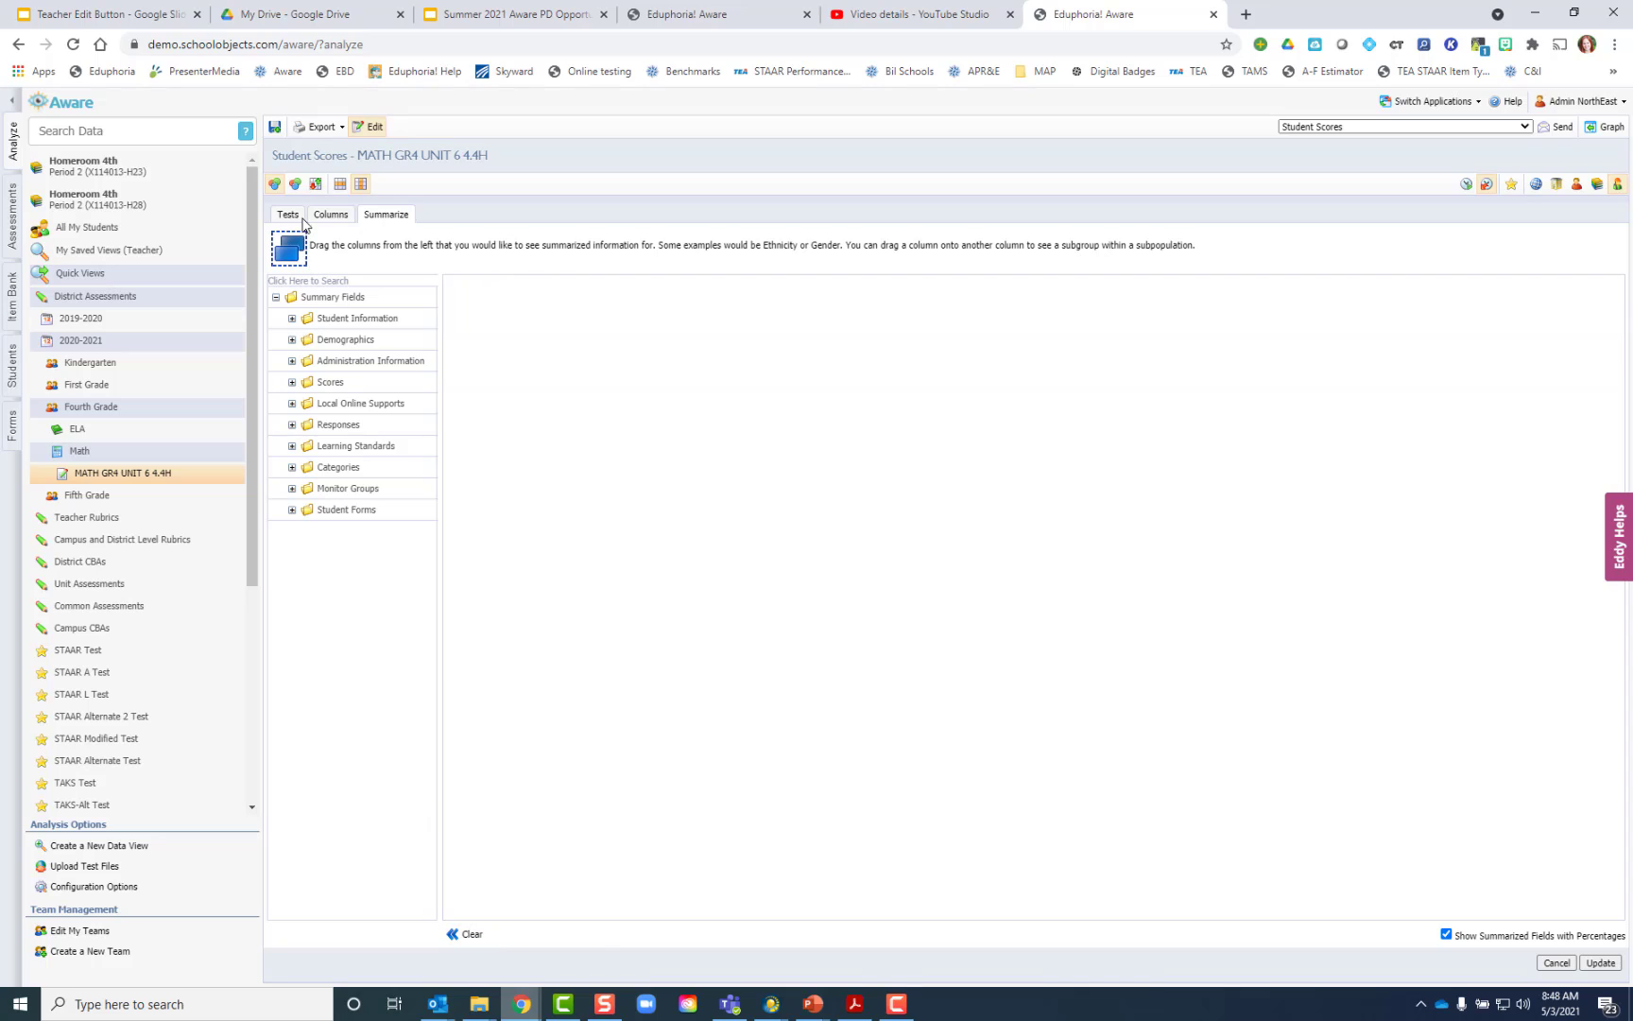
# Add the Economic Disadvantage column from the demographics to the end of the view's column list.
pyautogui.click(329, 215)
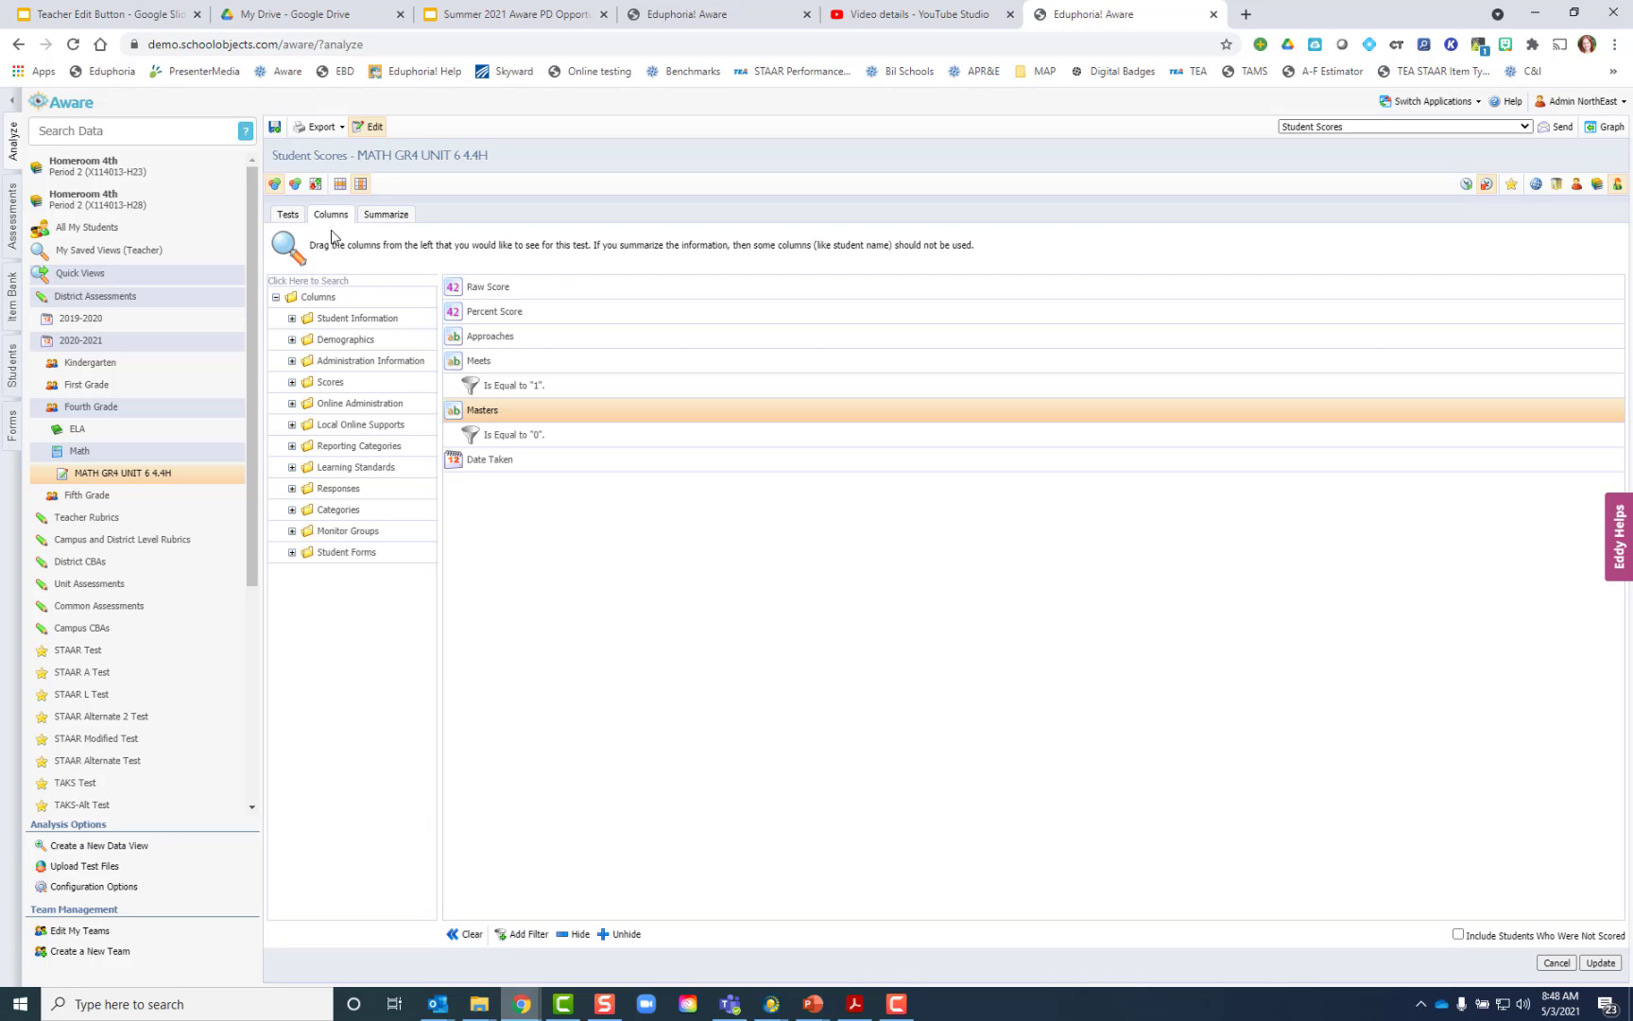
pyautogui.doubleClick(338, 338)
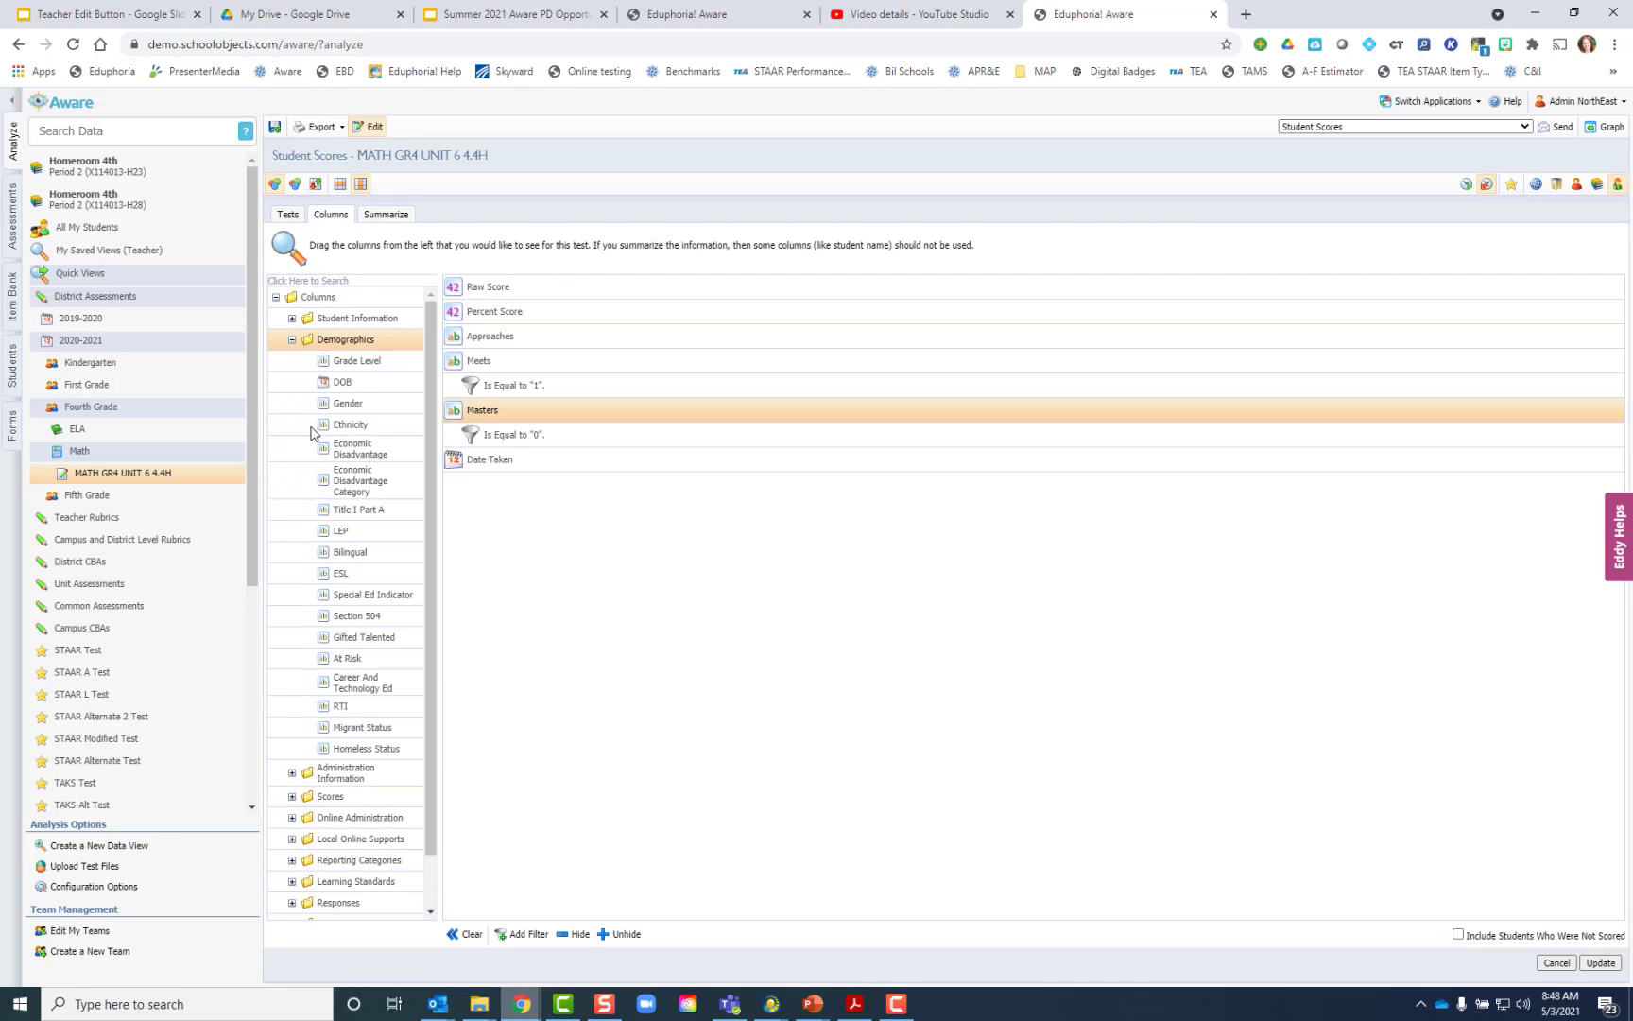
pyautogui.moveTo(339, 452); pyautogui.dragTo(484, 484)
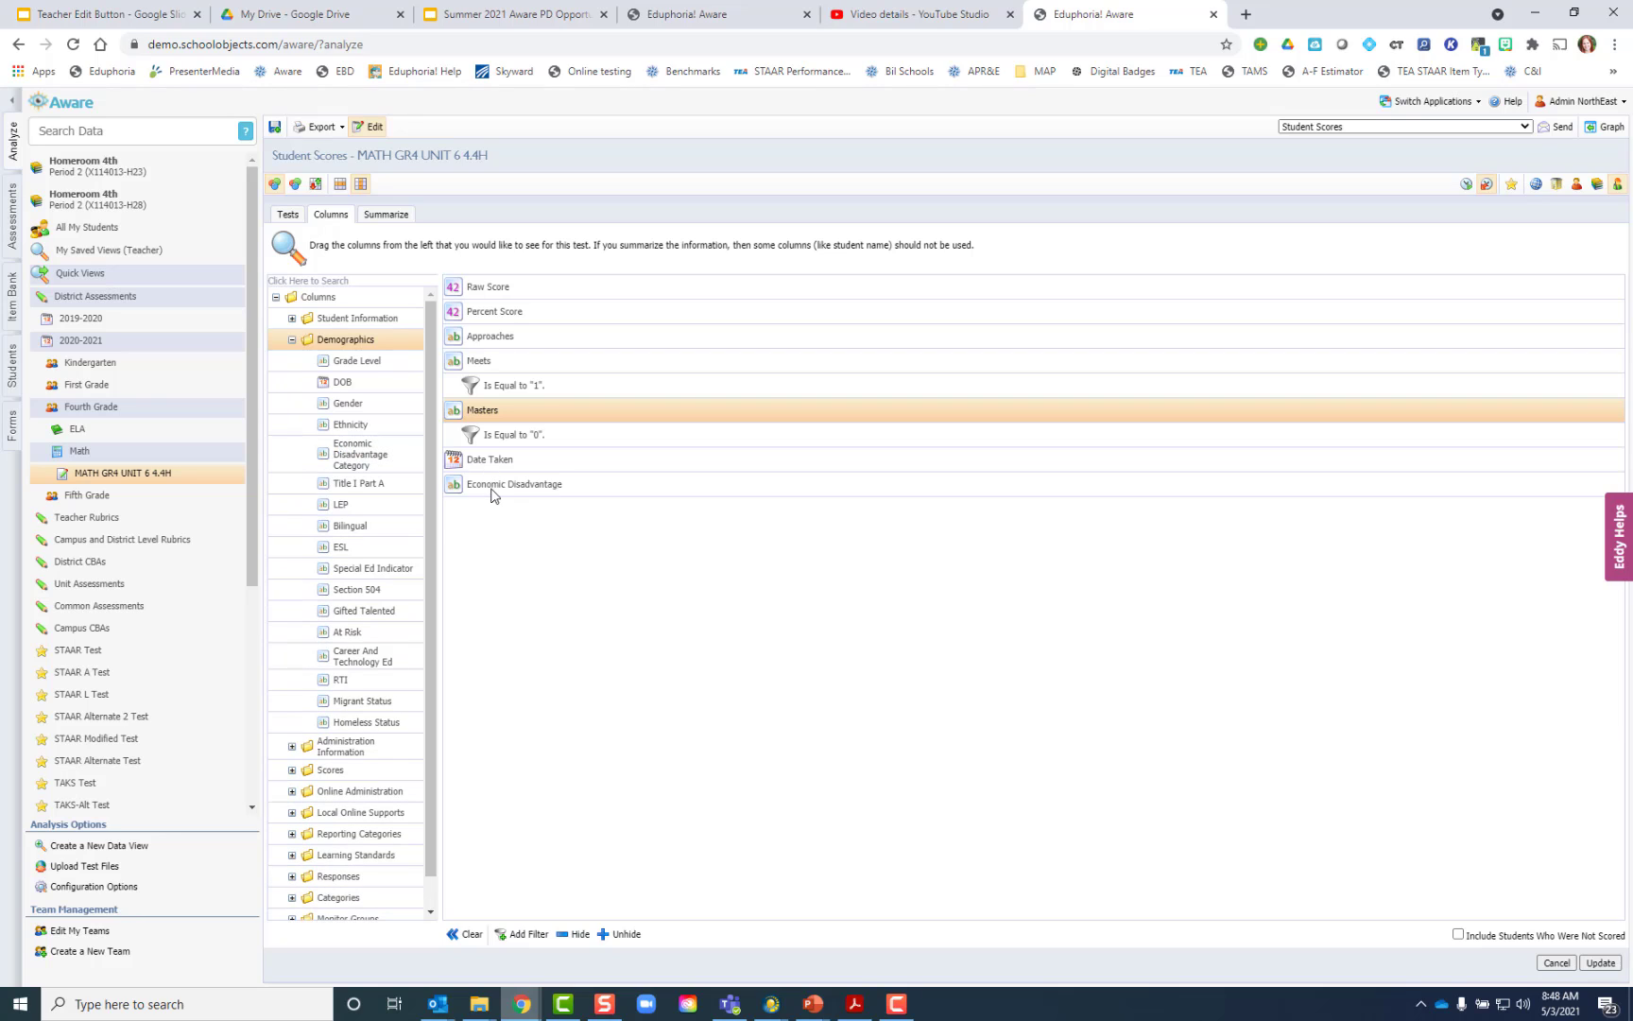
# Filter the Economic Disadvantage column to equal Yes and update the view with all the filters.
pyautogui.click(492, 487)
pyautogui.click(526, 934)
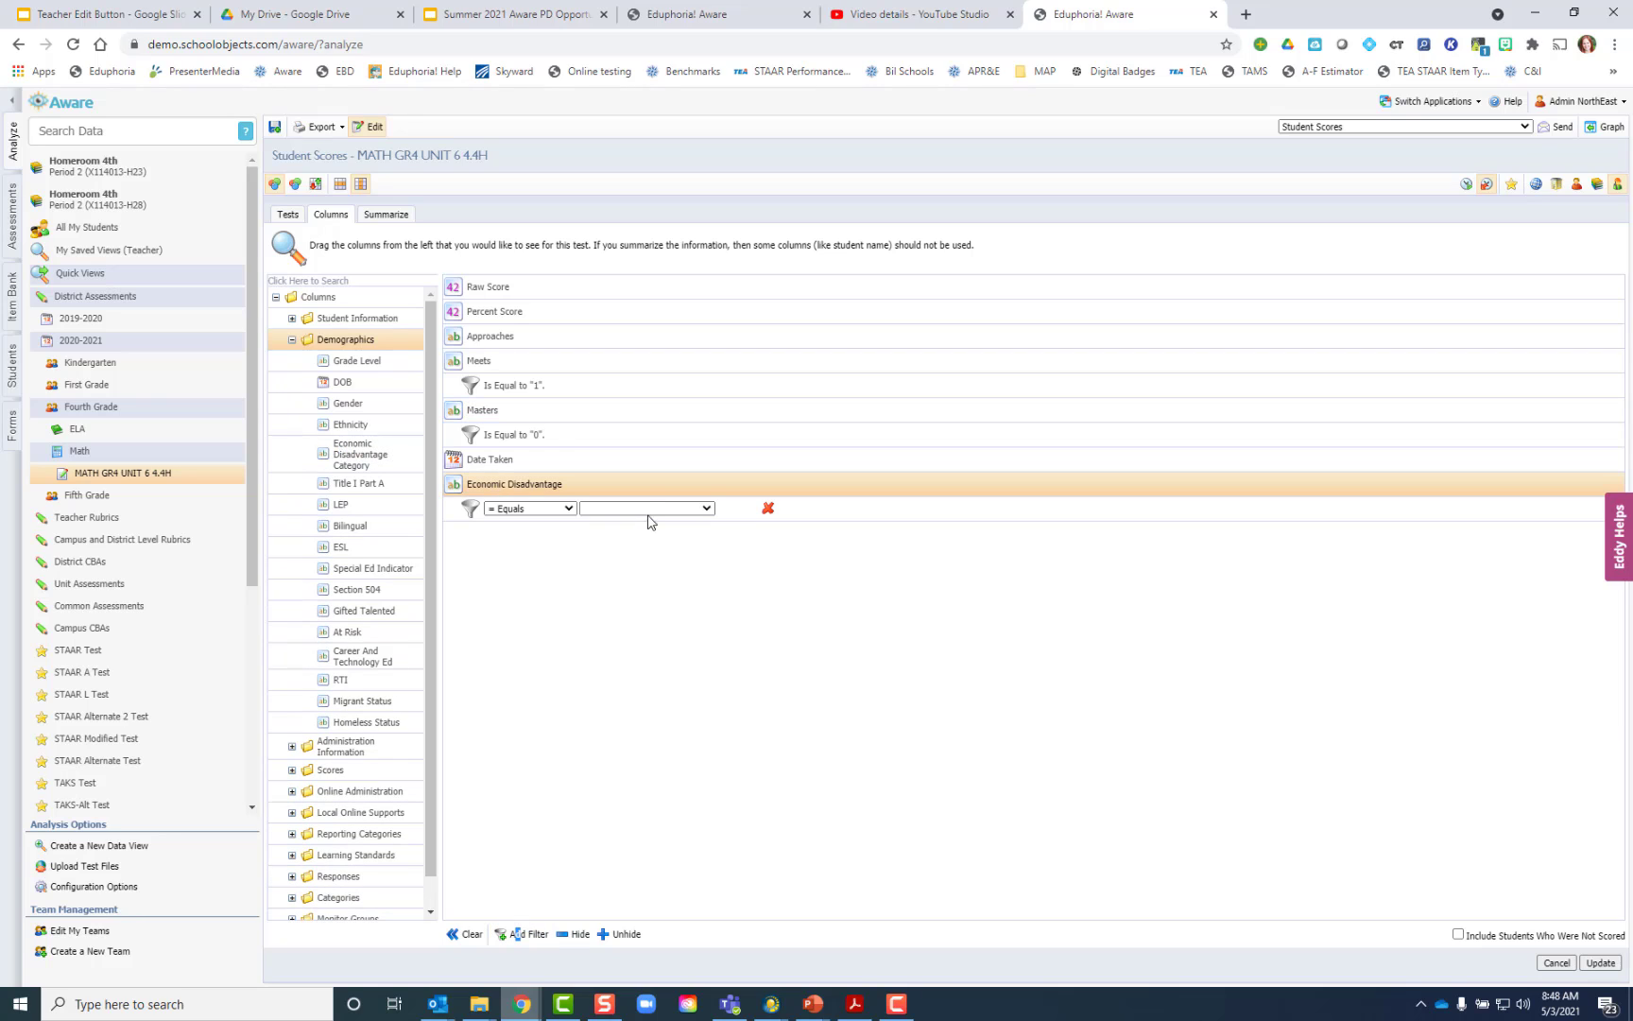
pyautogui.click(648, 510)
pyautogui.click(650, 534)
pyautogui.click(649, 511)
pyautogui.click(638, 523)
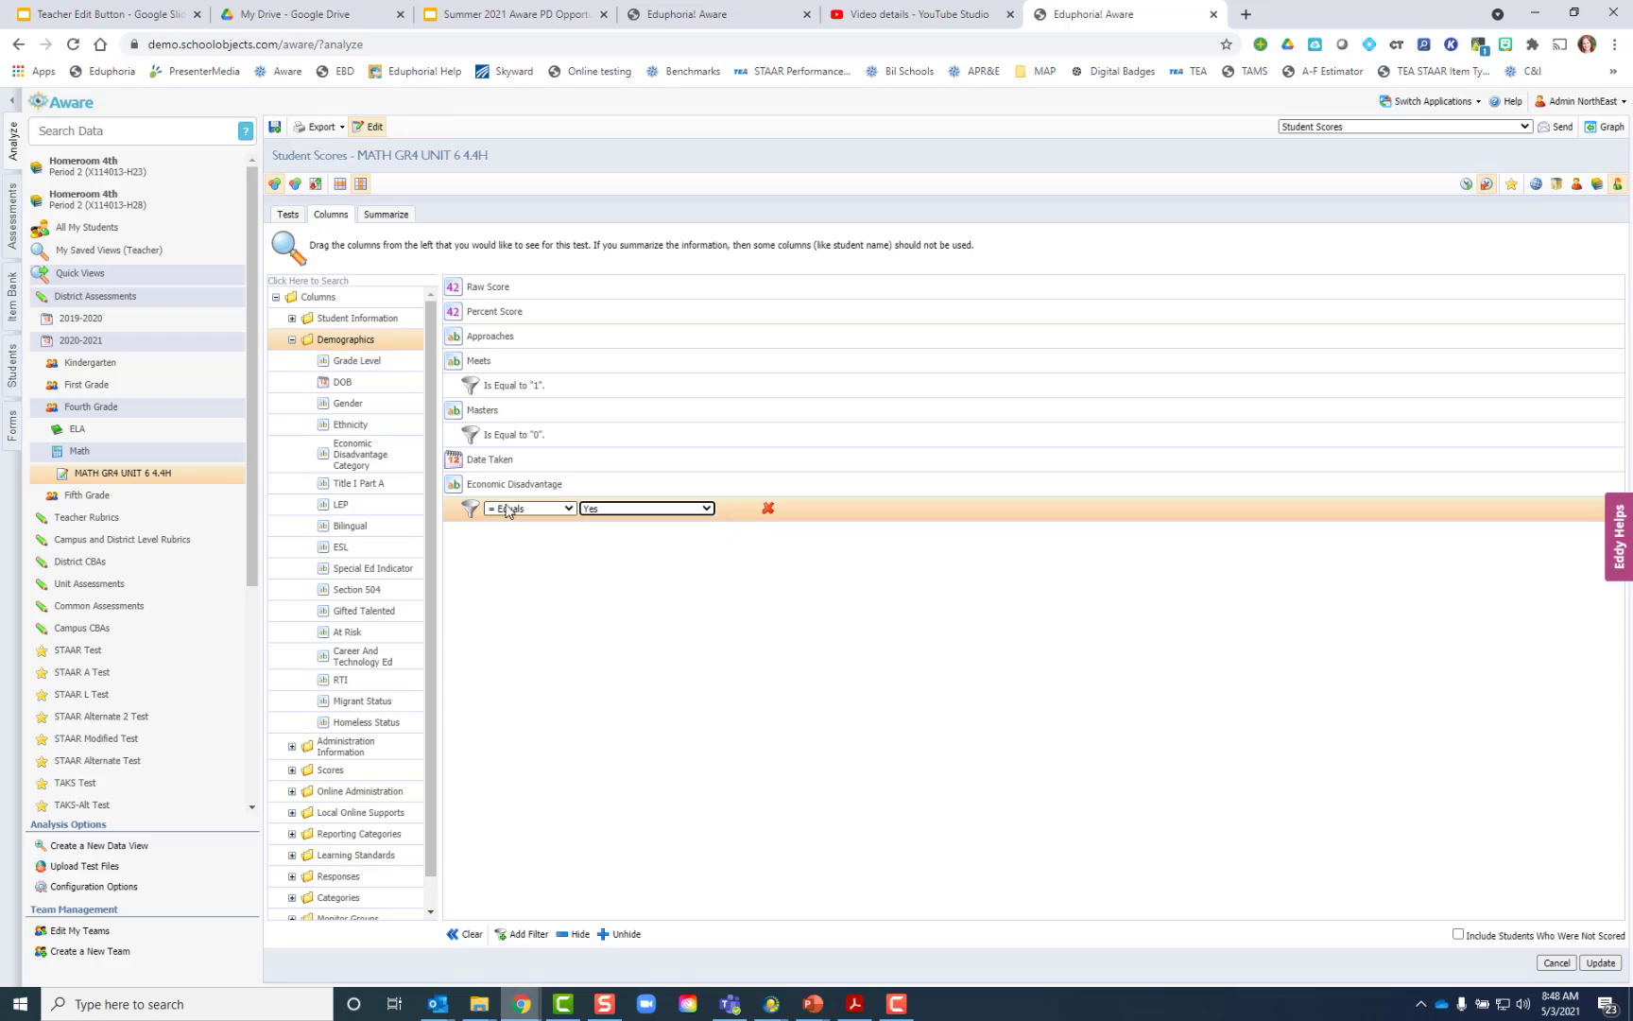
pyautogui.click(515, 487)
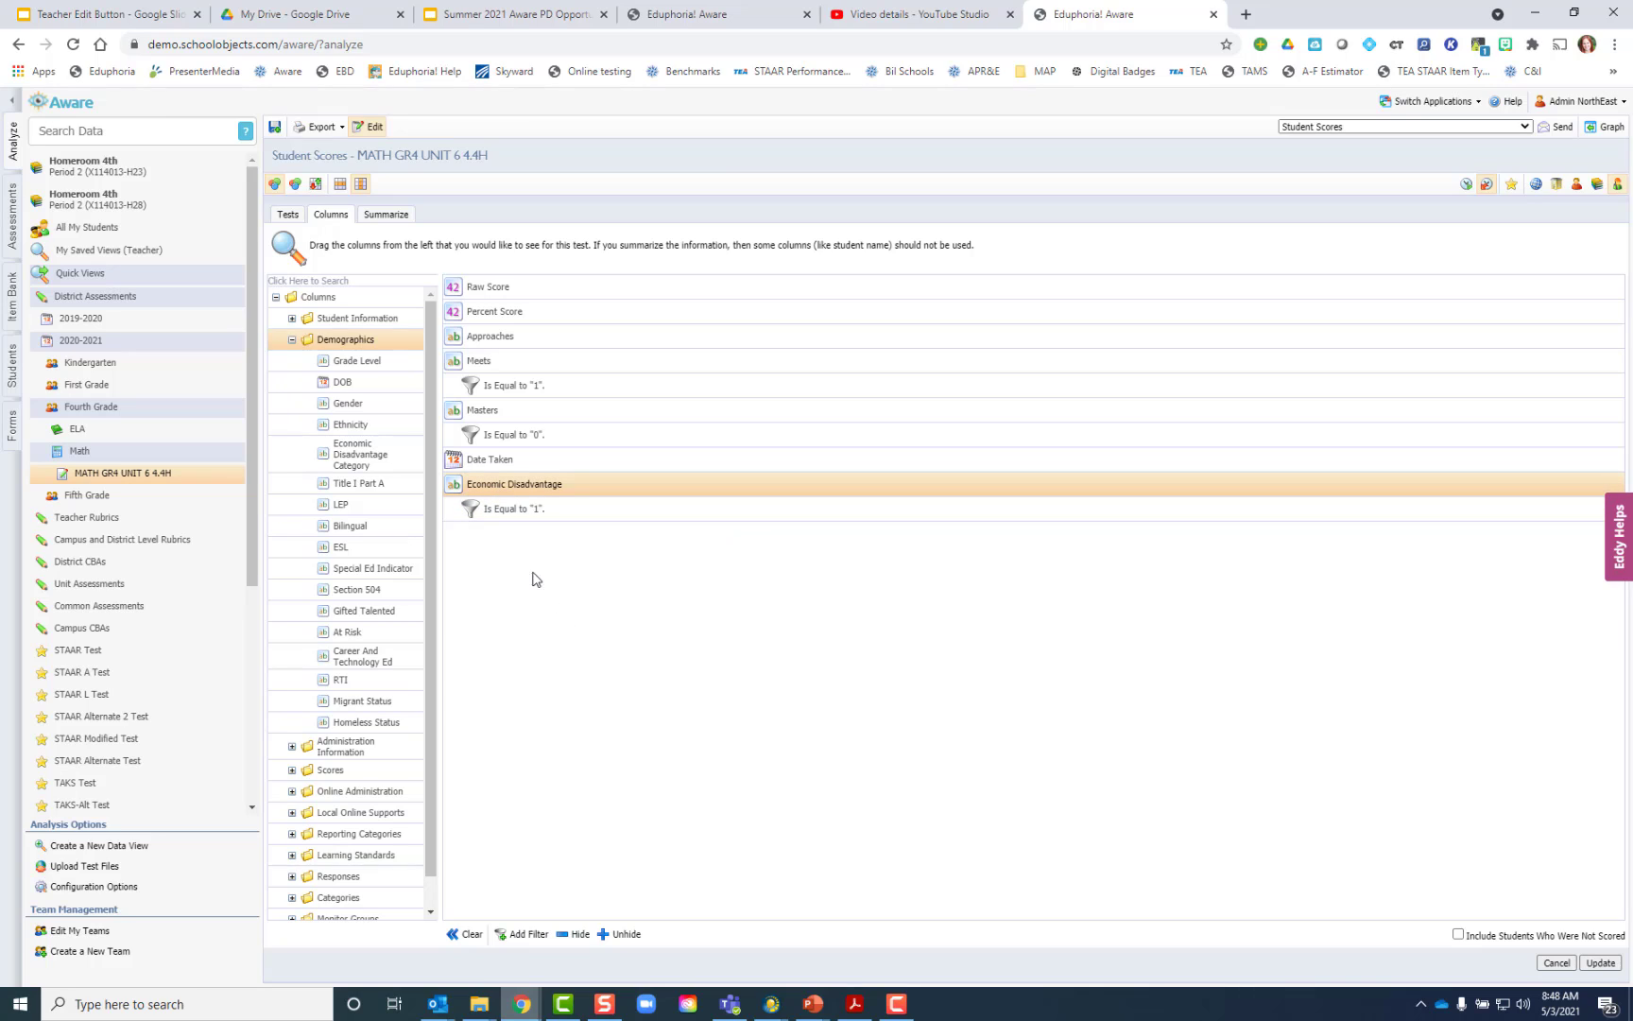
pyautogui.click(1602, 964)
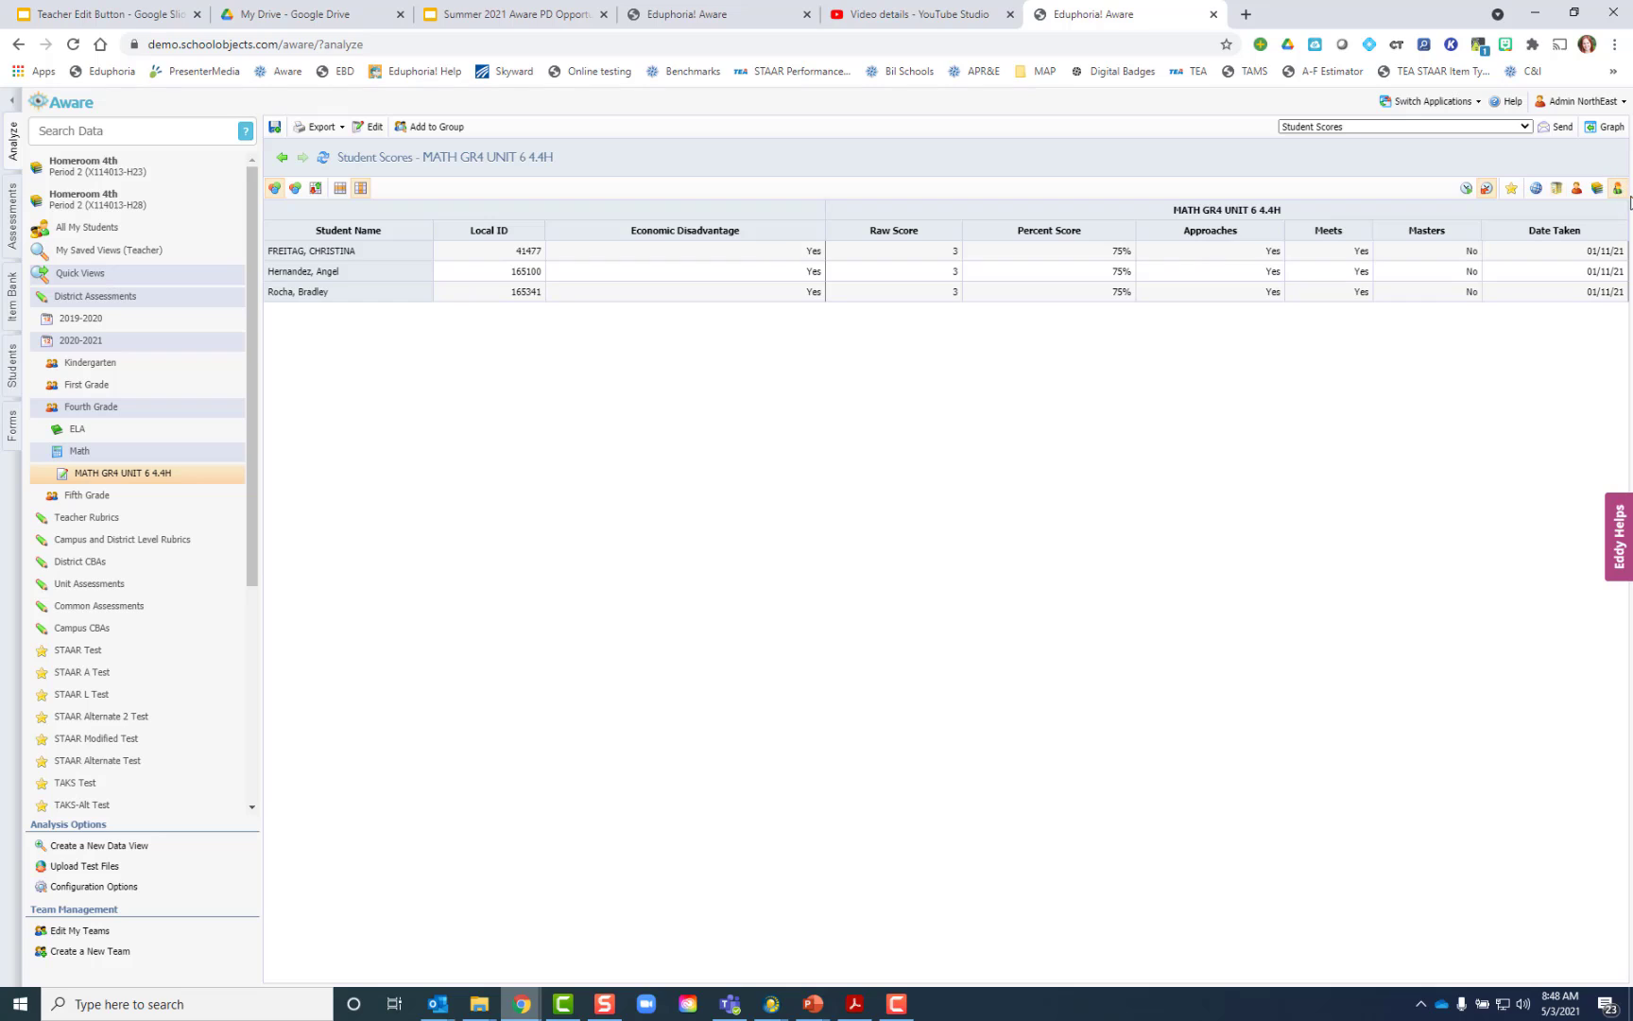
# Start adding the filtered students to an existing monitor group, choosing the blank entry among the existing groups.
pyautogui.click(427, 129)
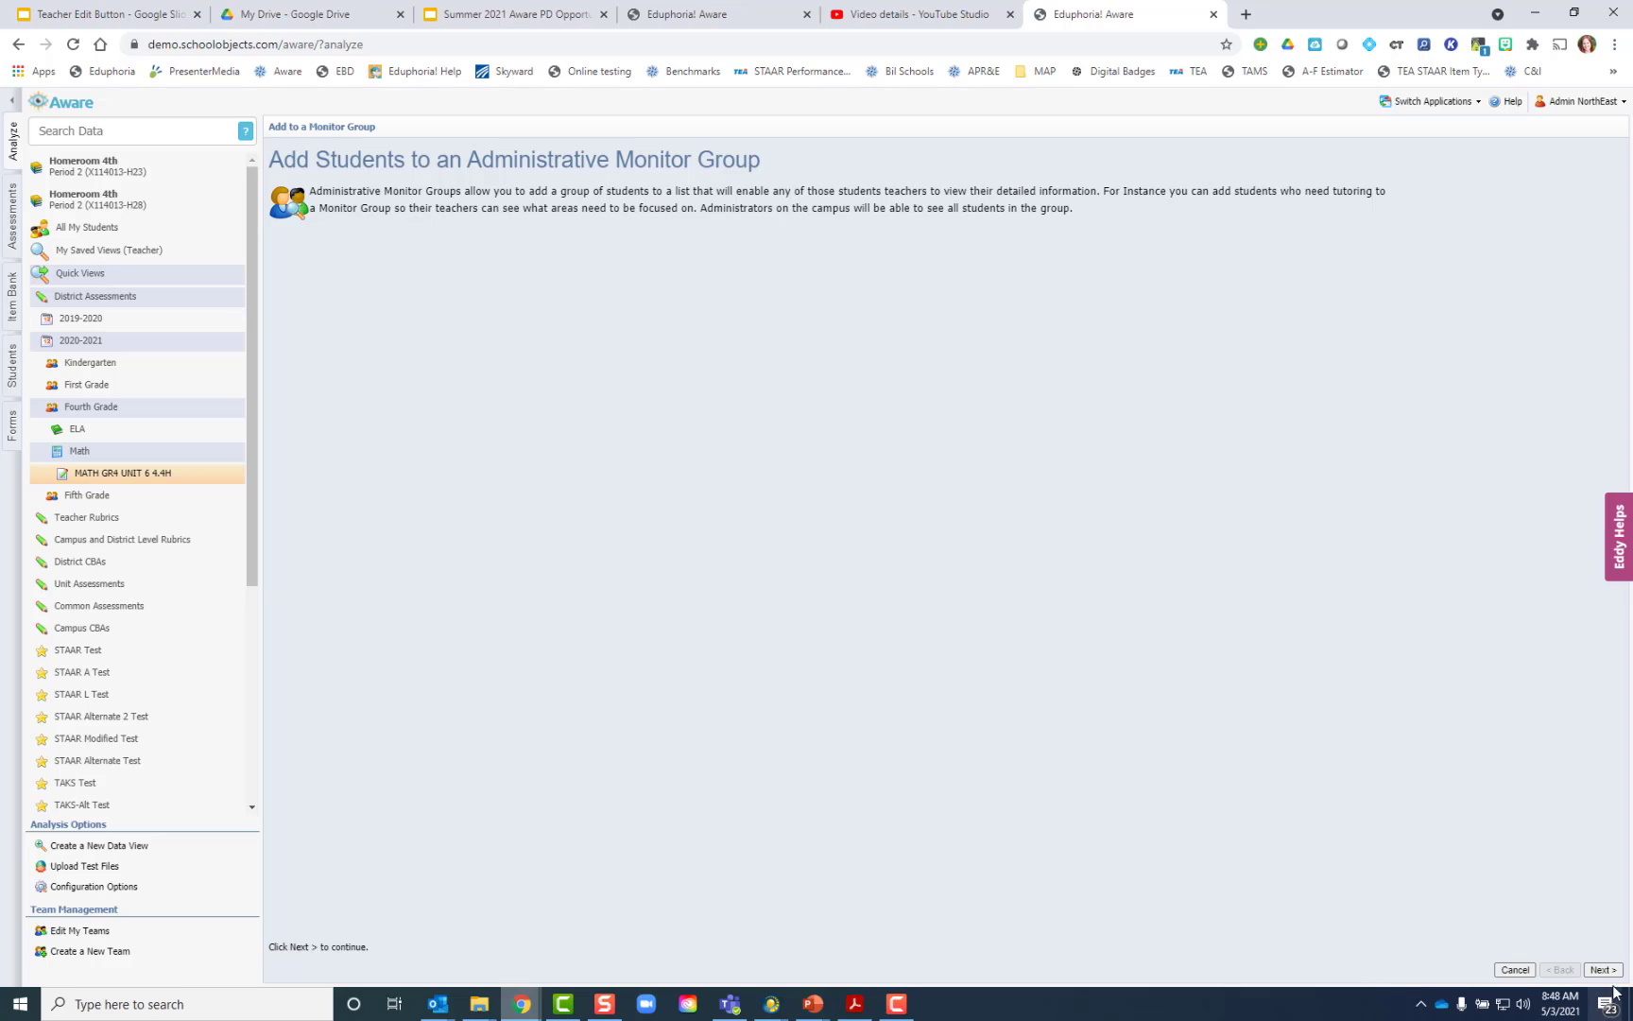
pyautogui.click(1604, 970)
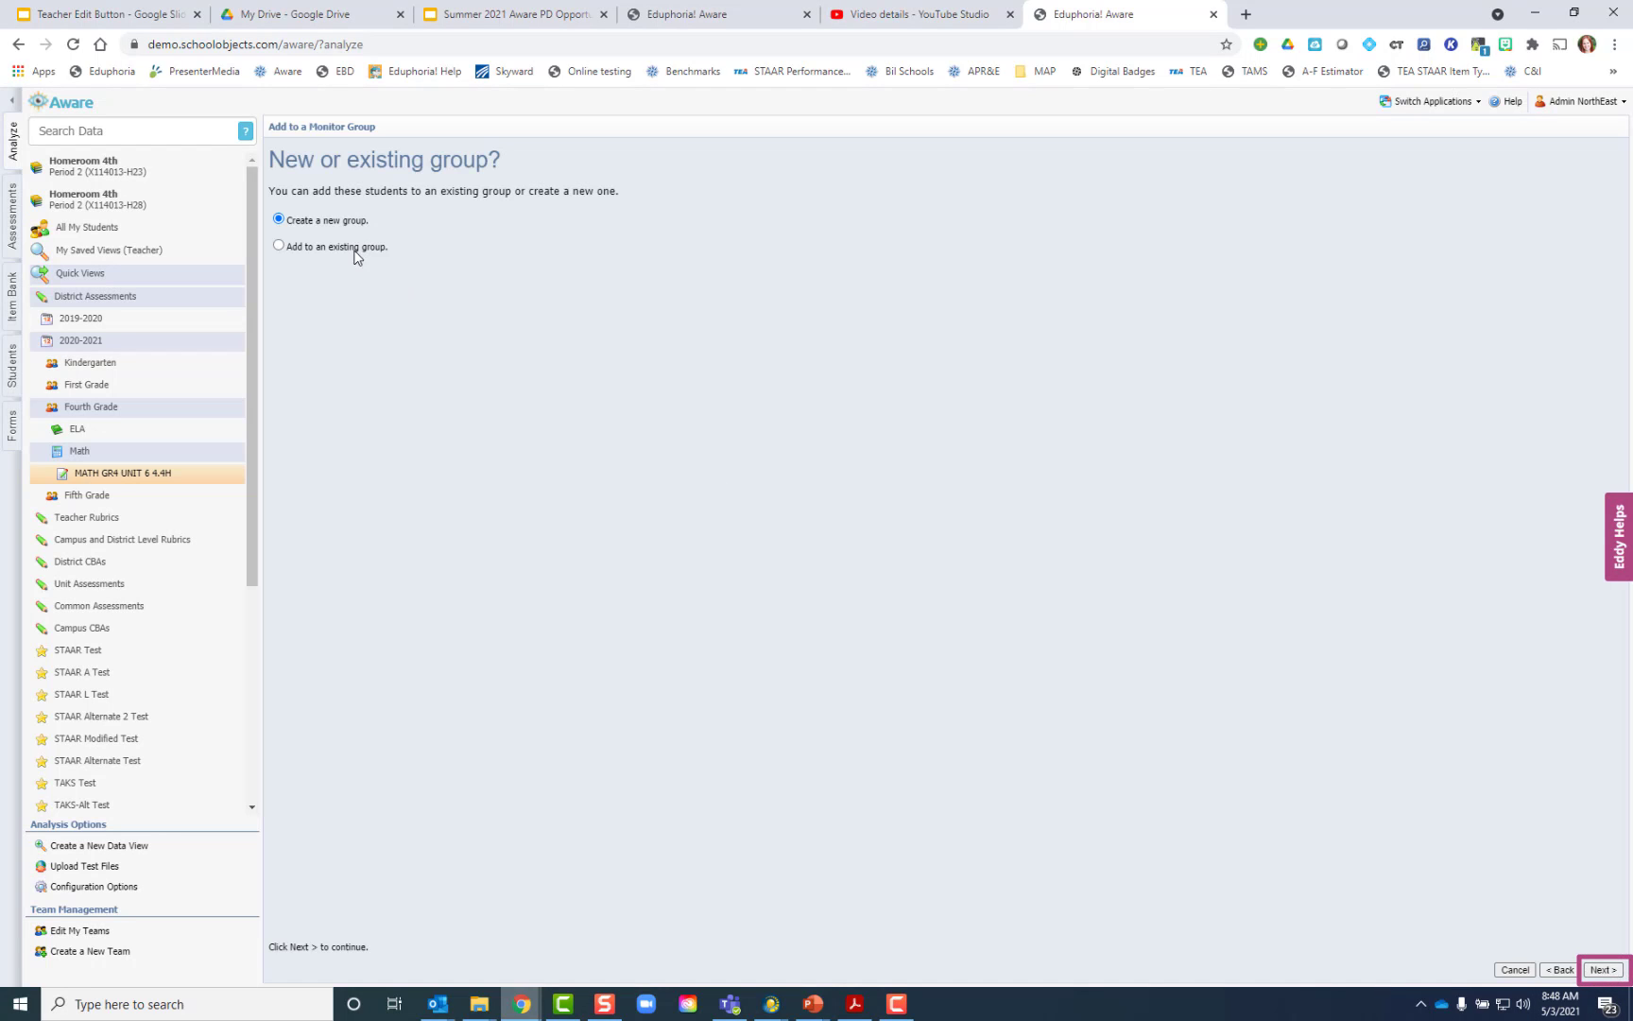
pyautogui.click(340, 252)
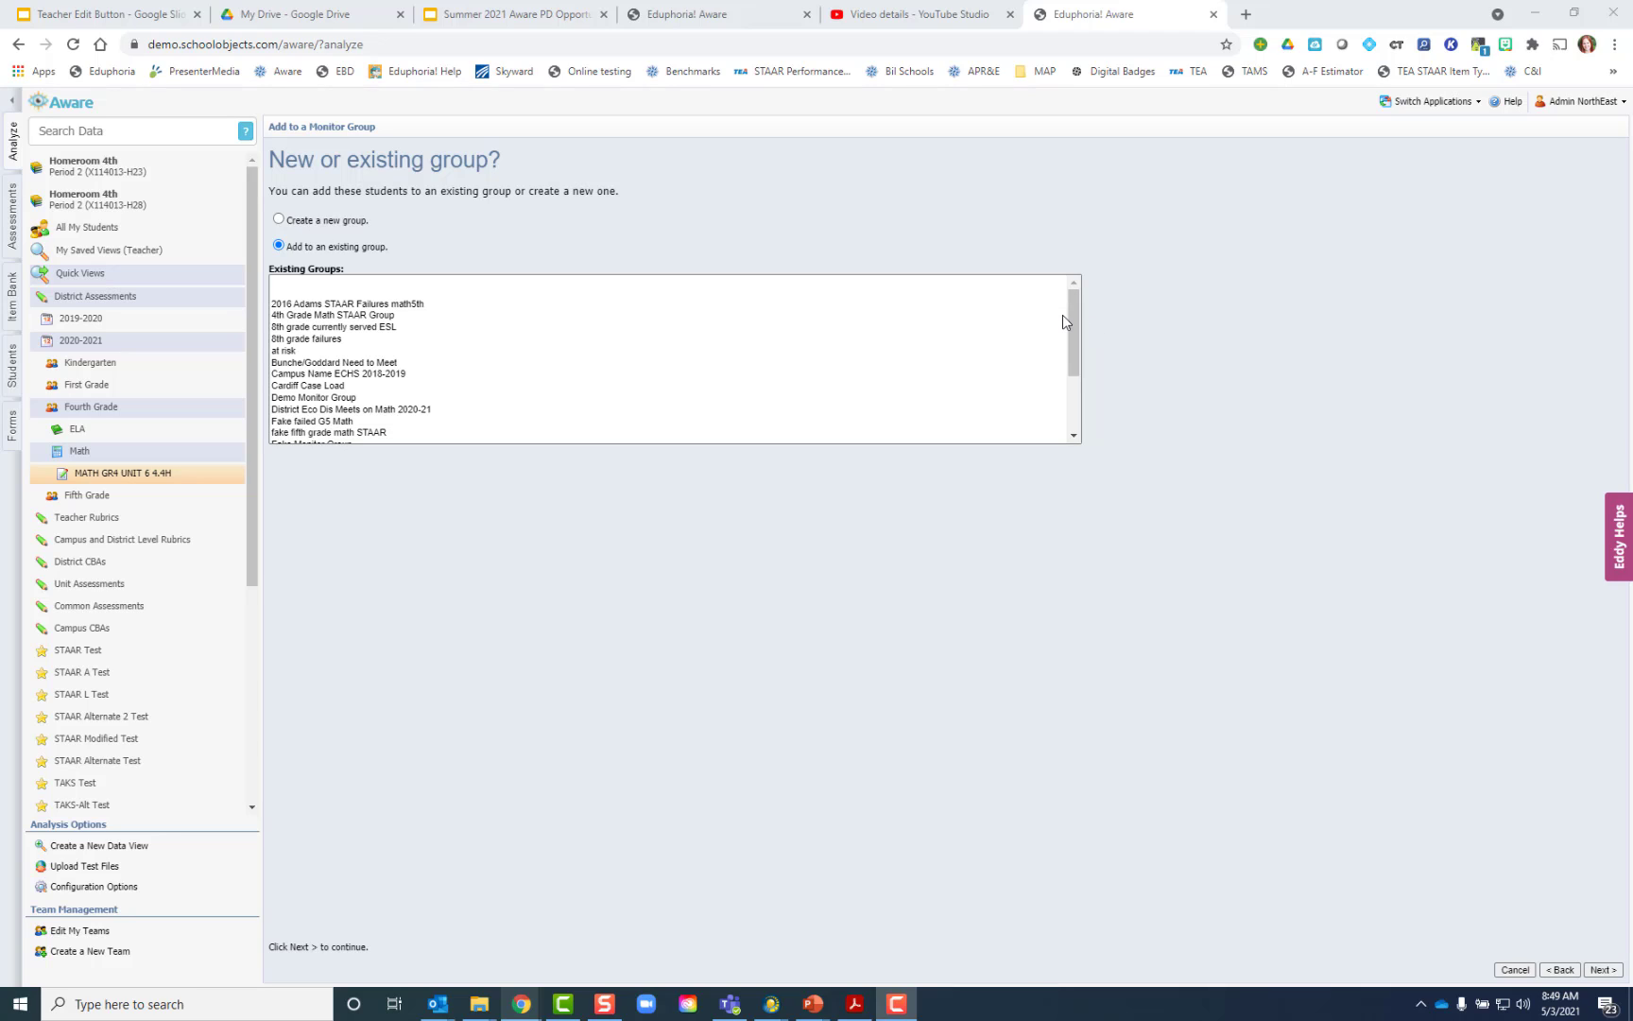
pyautogui.click(292, 282)
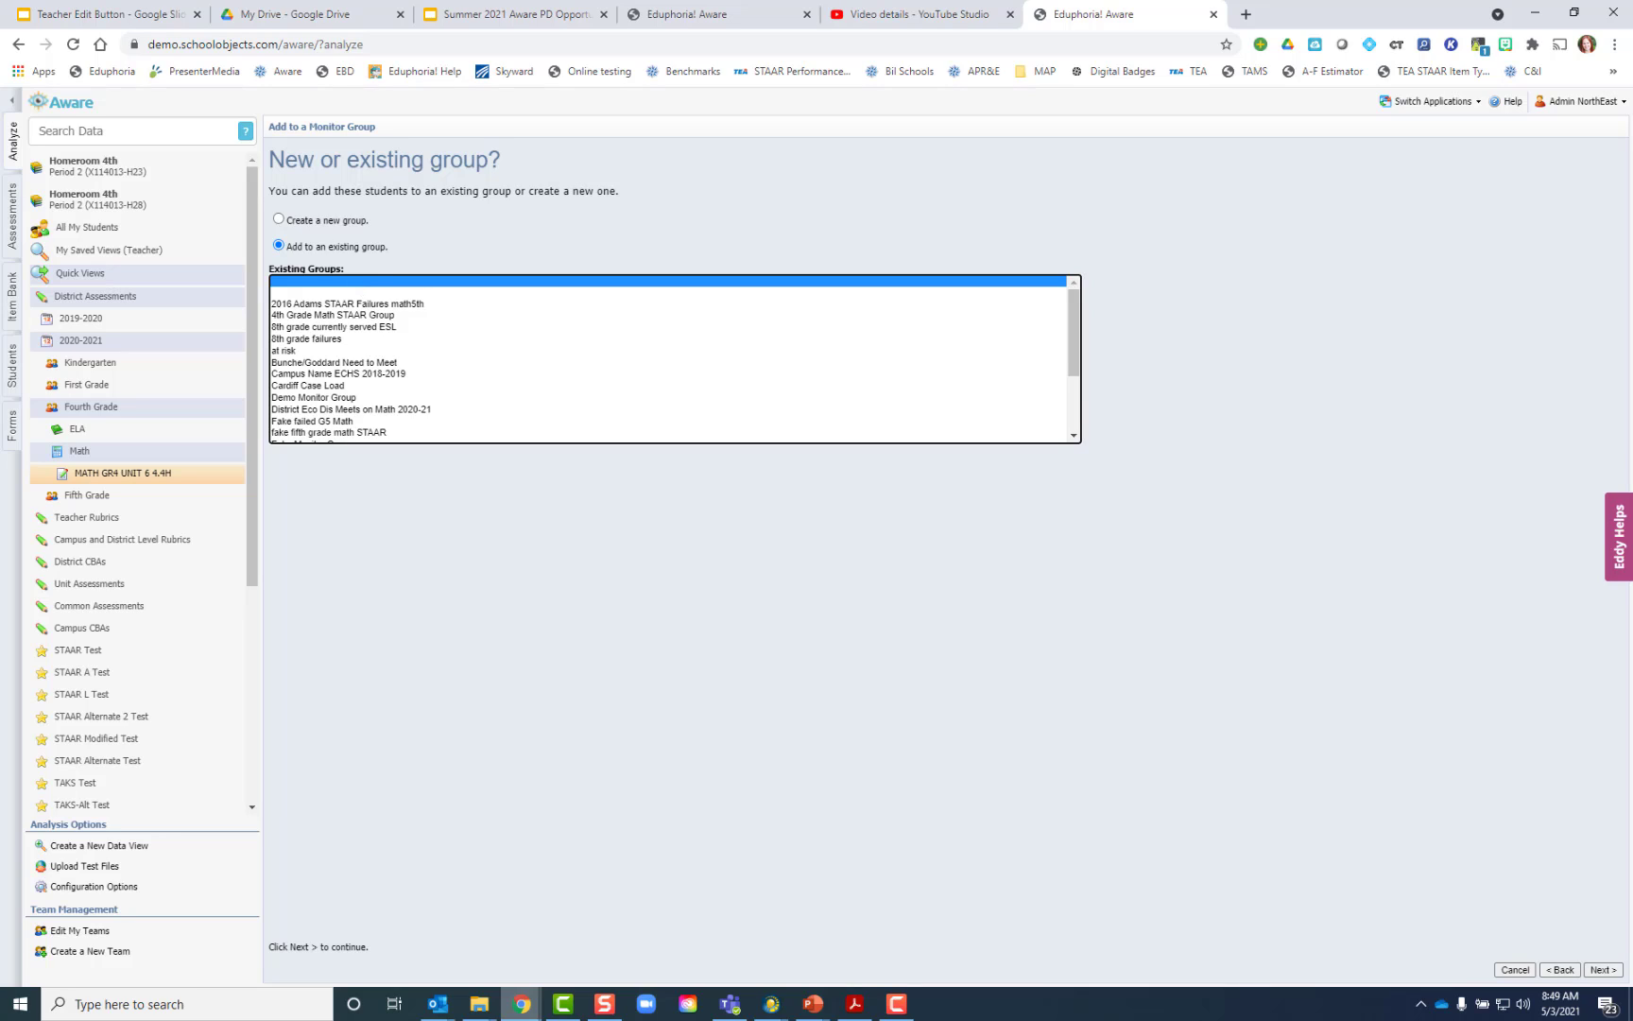
pyautogui.click(1607, 969)
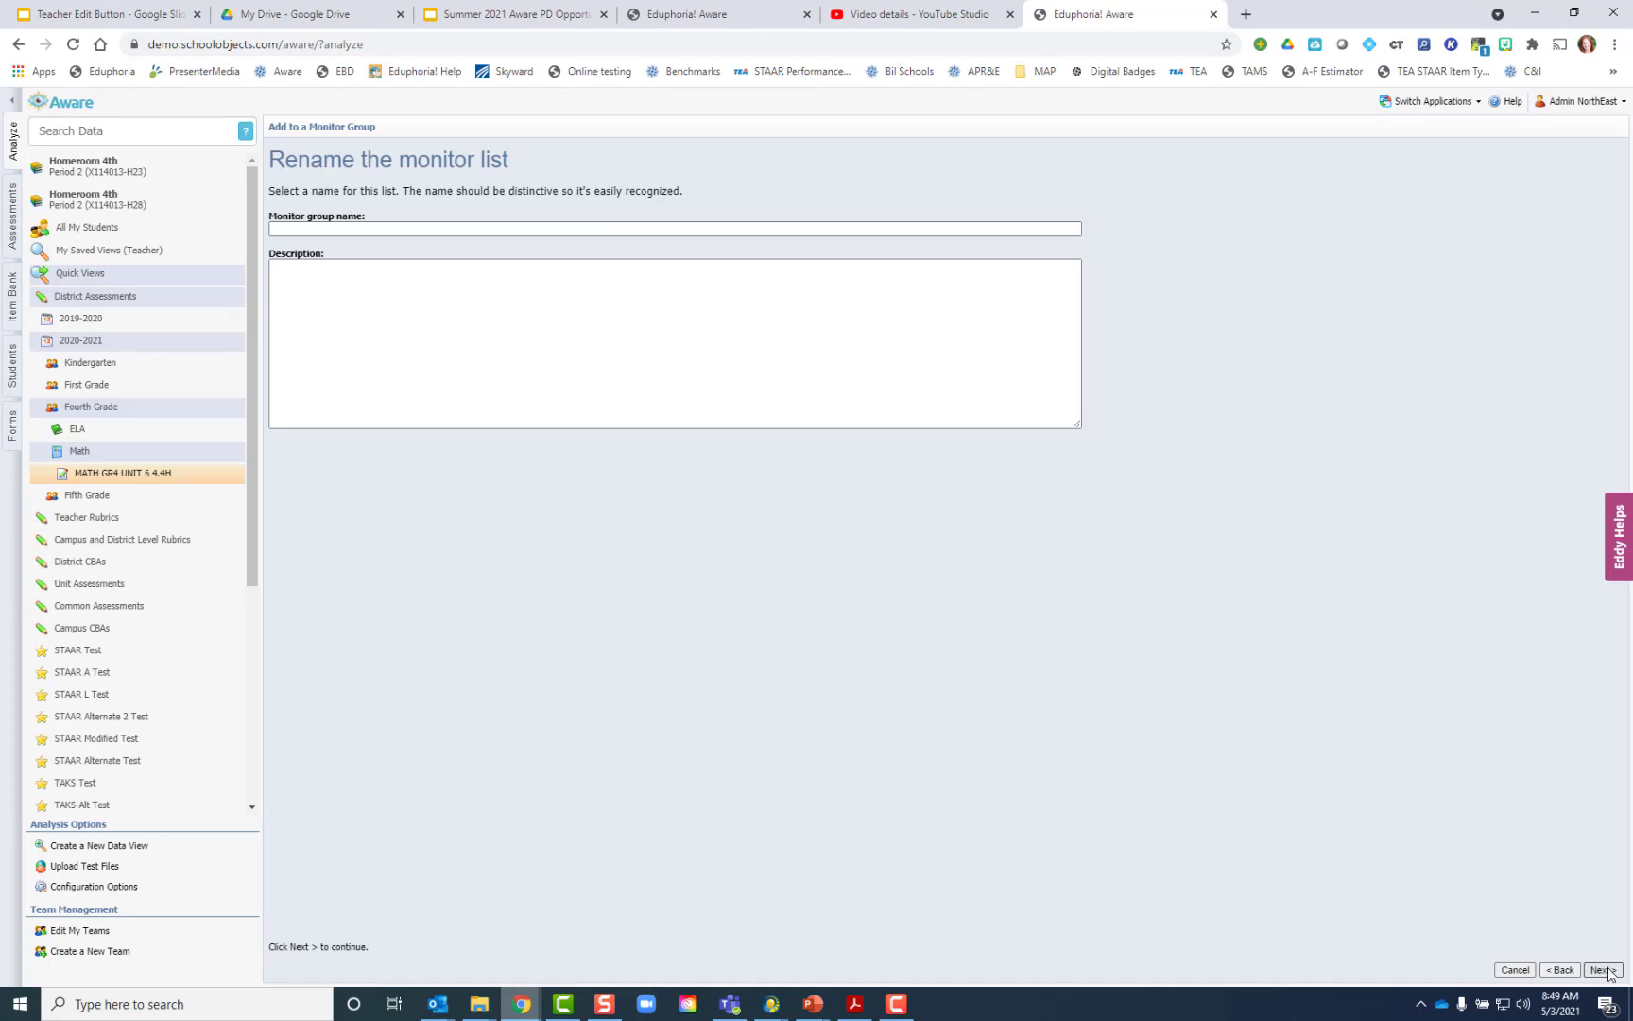
# Name the monitor group "District Math Meets Eco Dis 2020-21" and continue to the student selection.
pyautogui.click(534, 232)
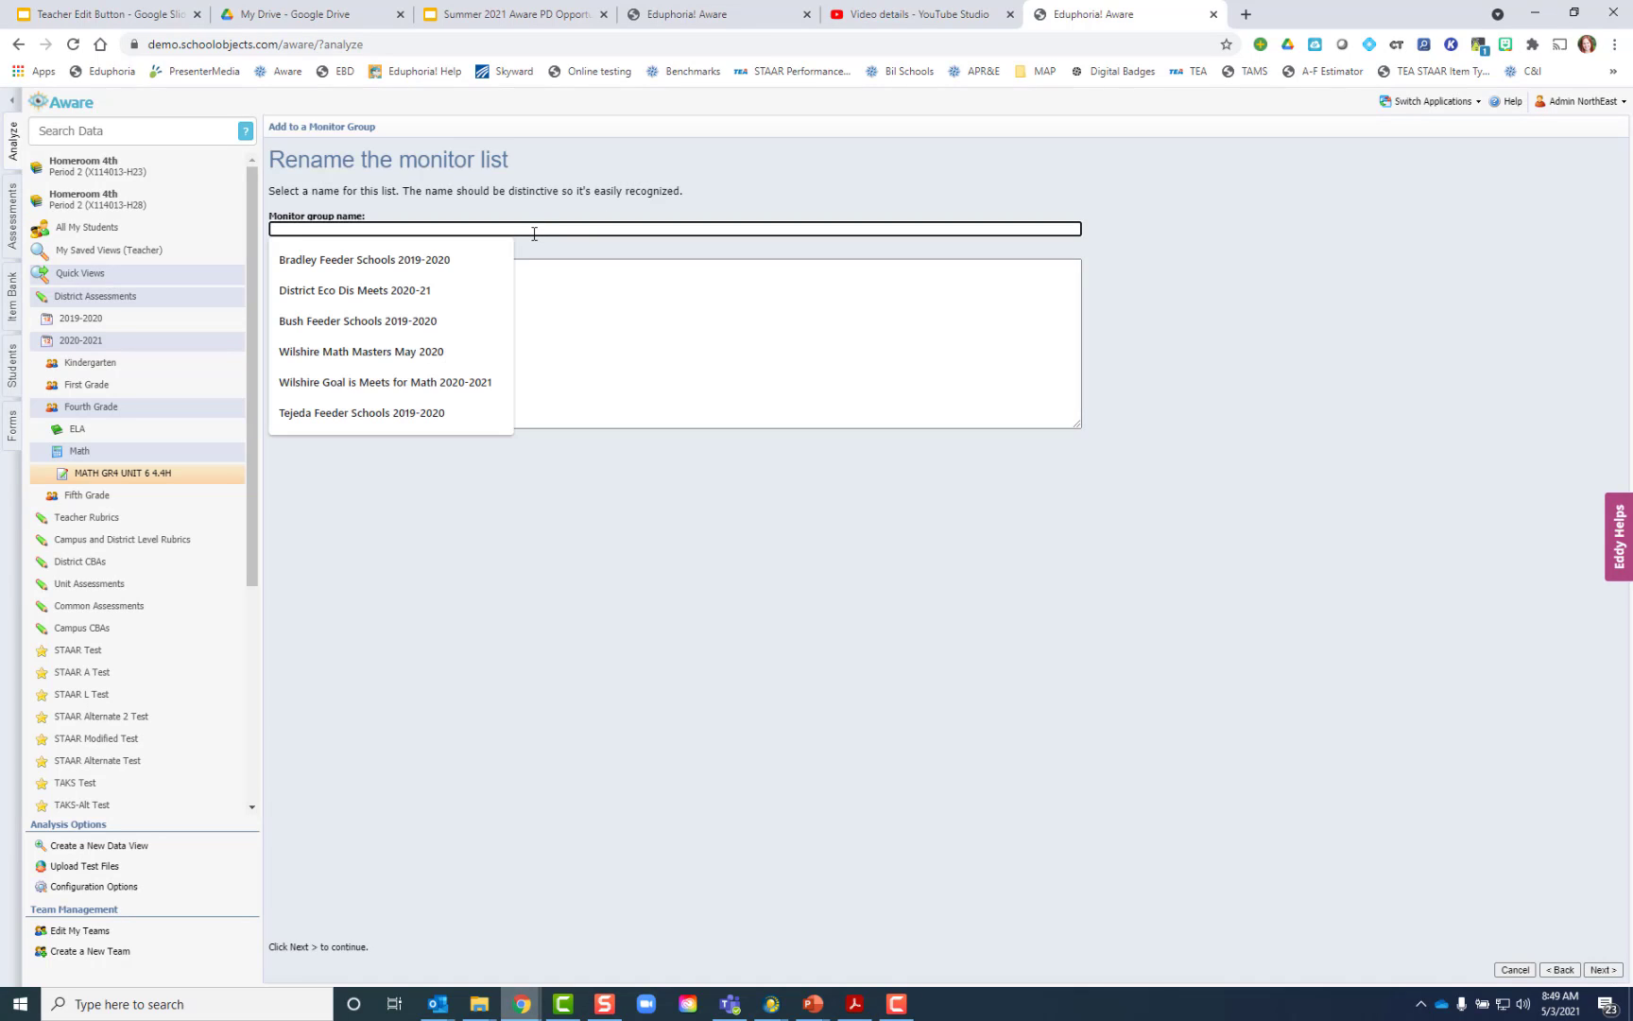
pyautogui.write('Dist')
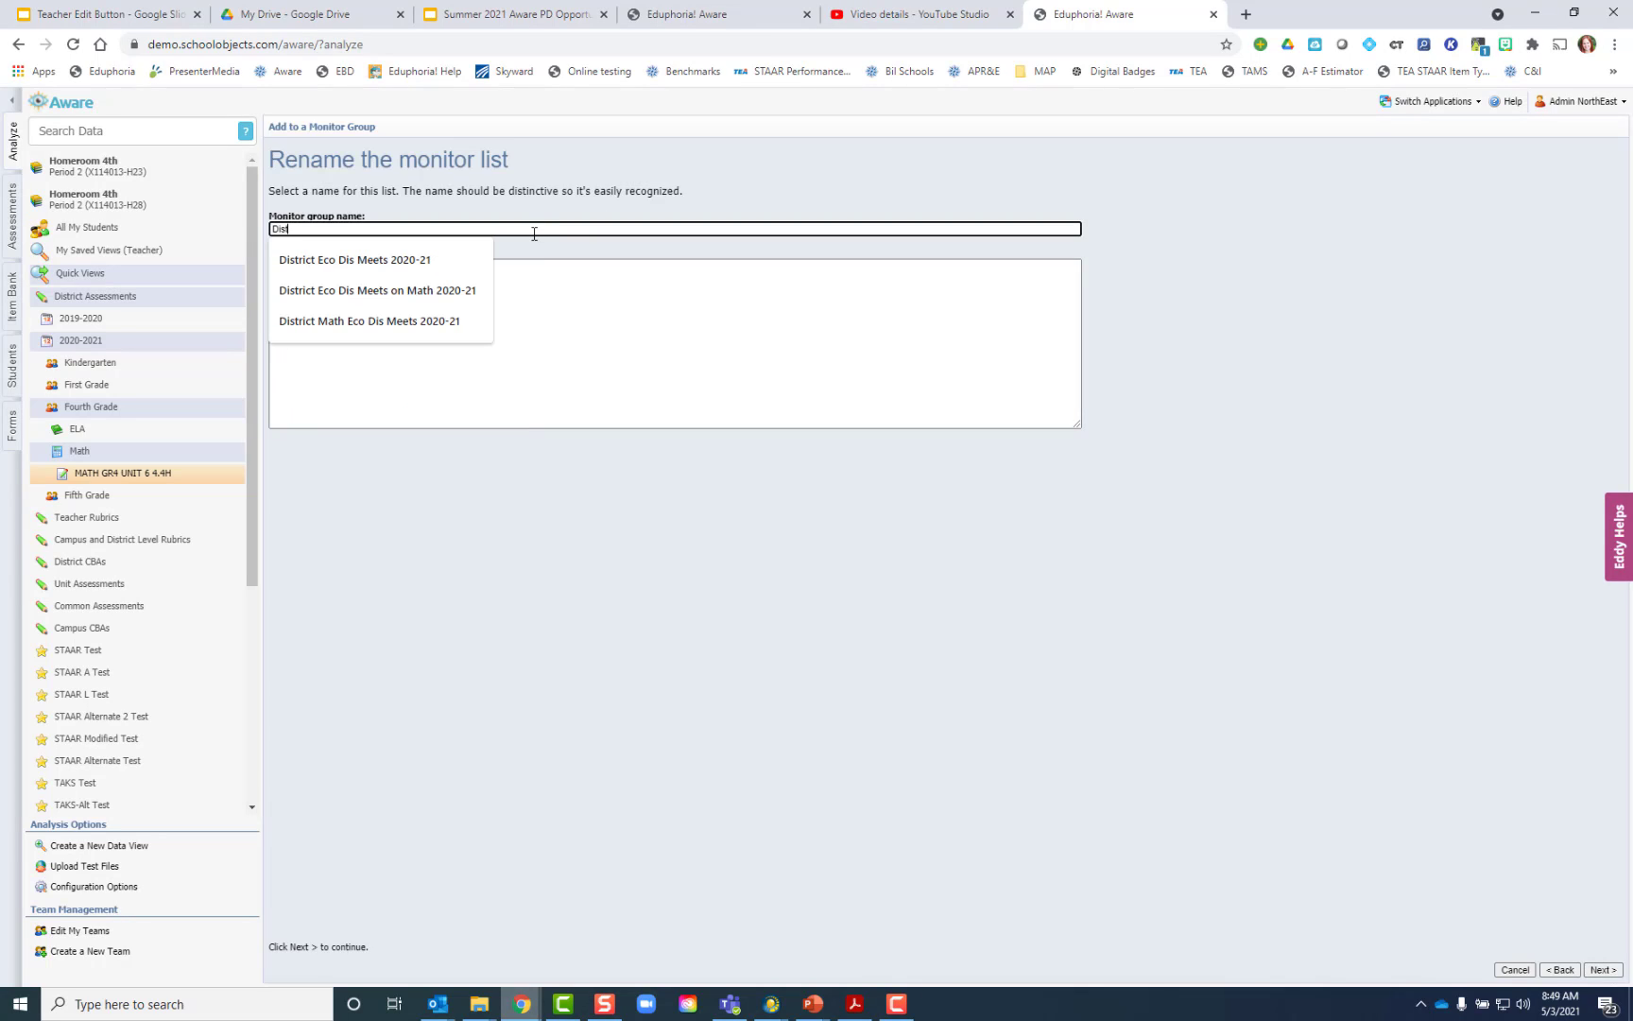
pyautogui.write('rict Math Meets Eco')
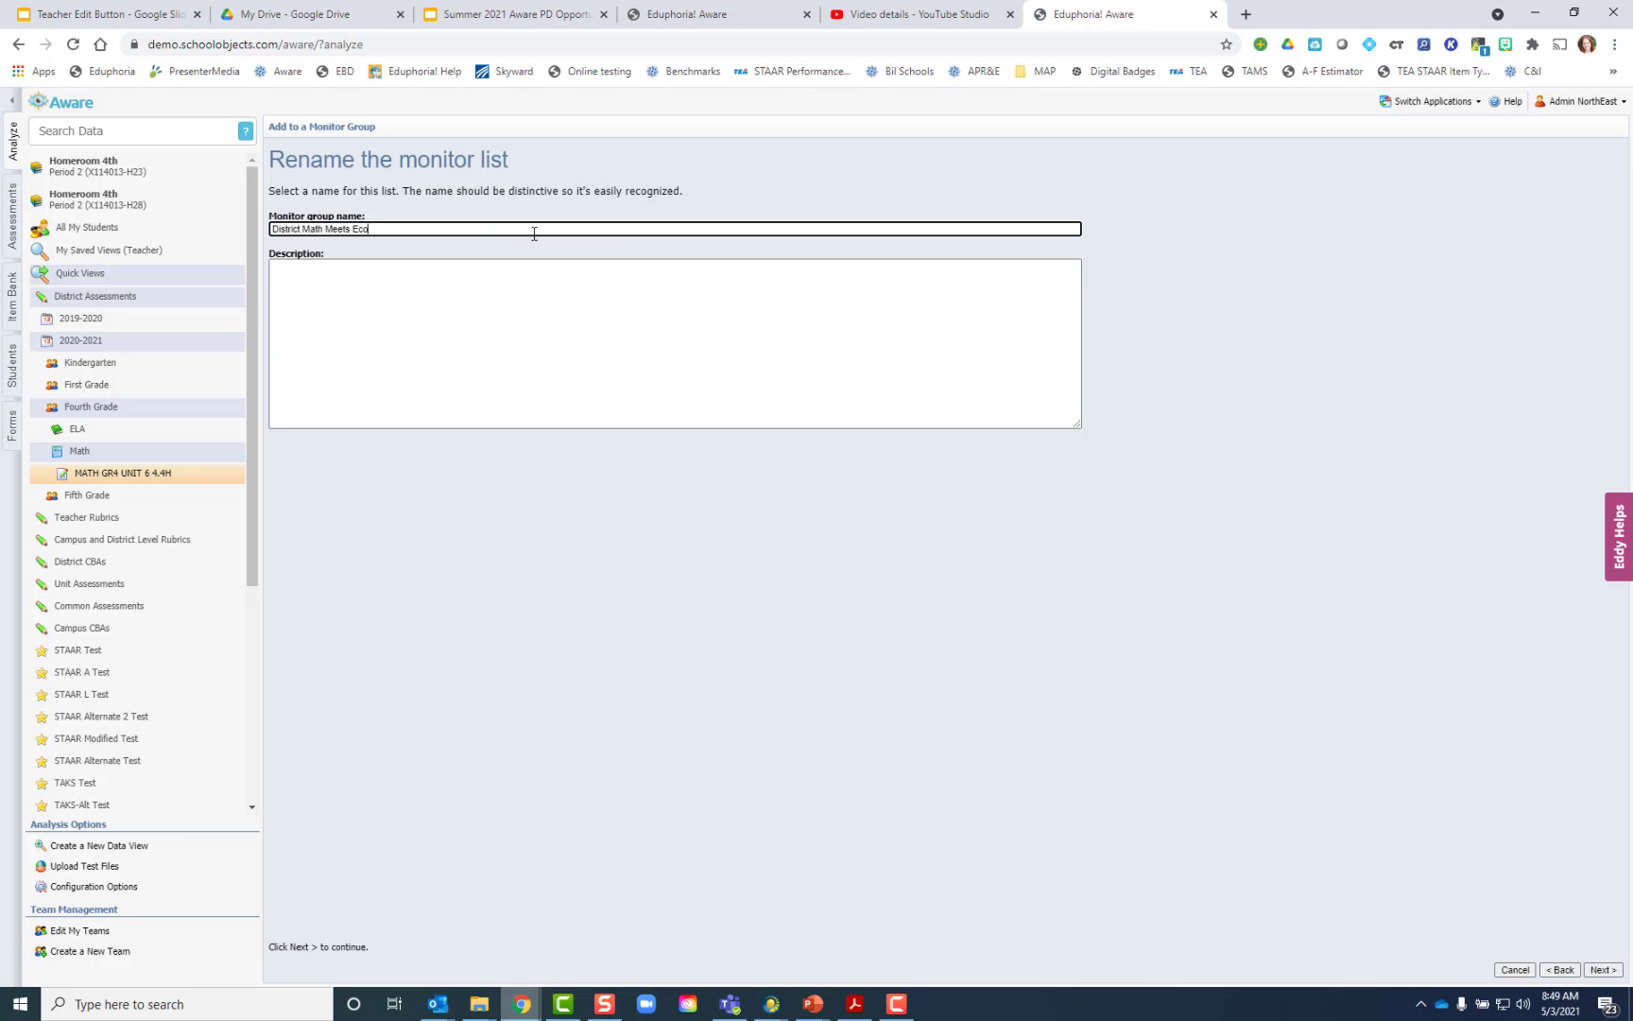
pyautogui.write(' Dis 2020-21')
pyautogui.click(1604, 970)
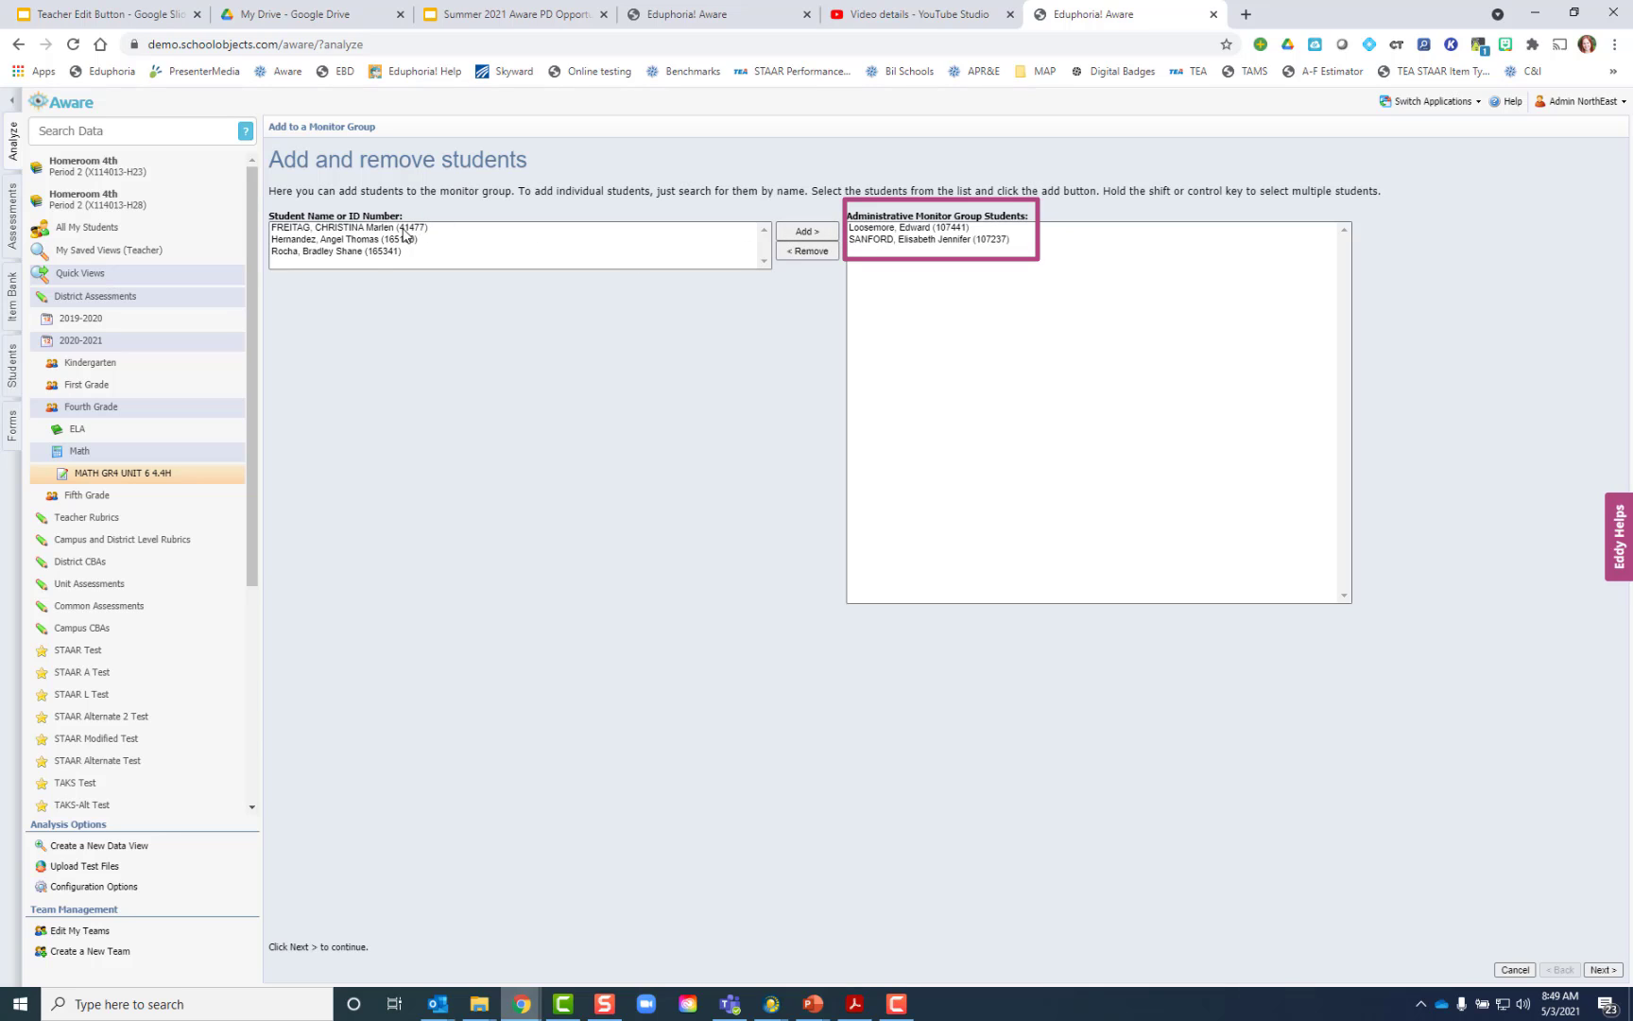
# Add all the listed students to the administrative monitor group and finish the wizard.
pyautogui.click(395, 230)
pyautogui.keyDown('shift'); pyautogui.click(393, 261); pyautogui.keyUp('shift')
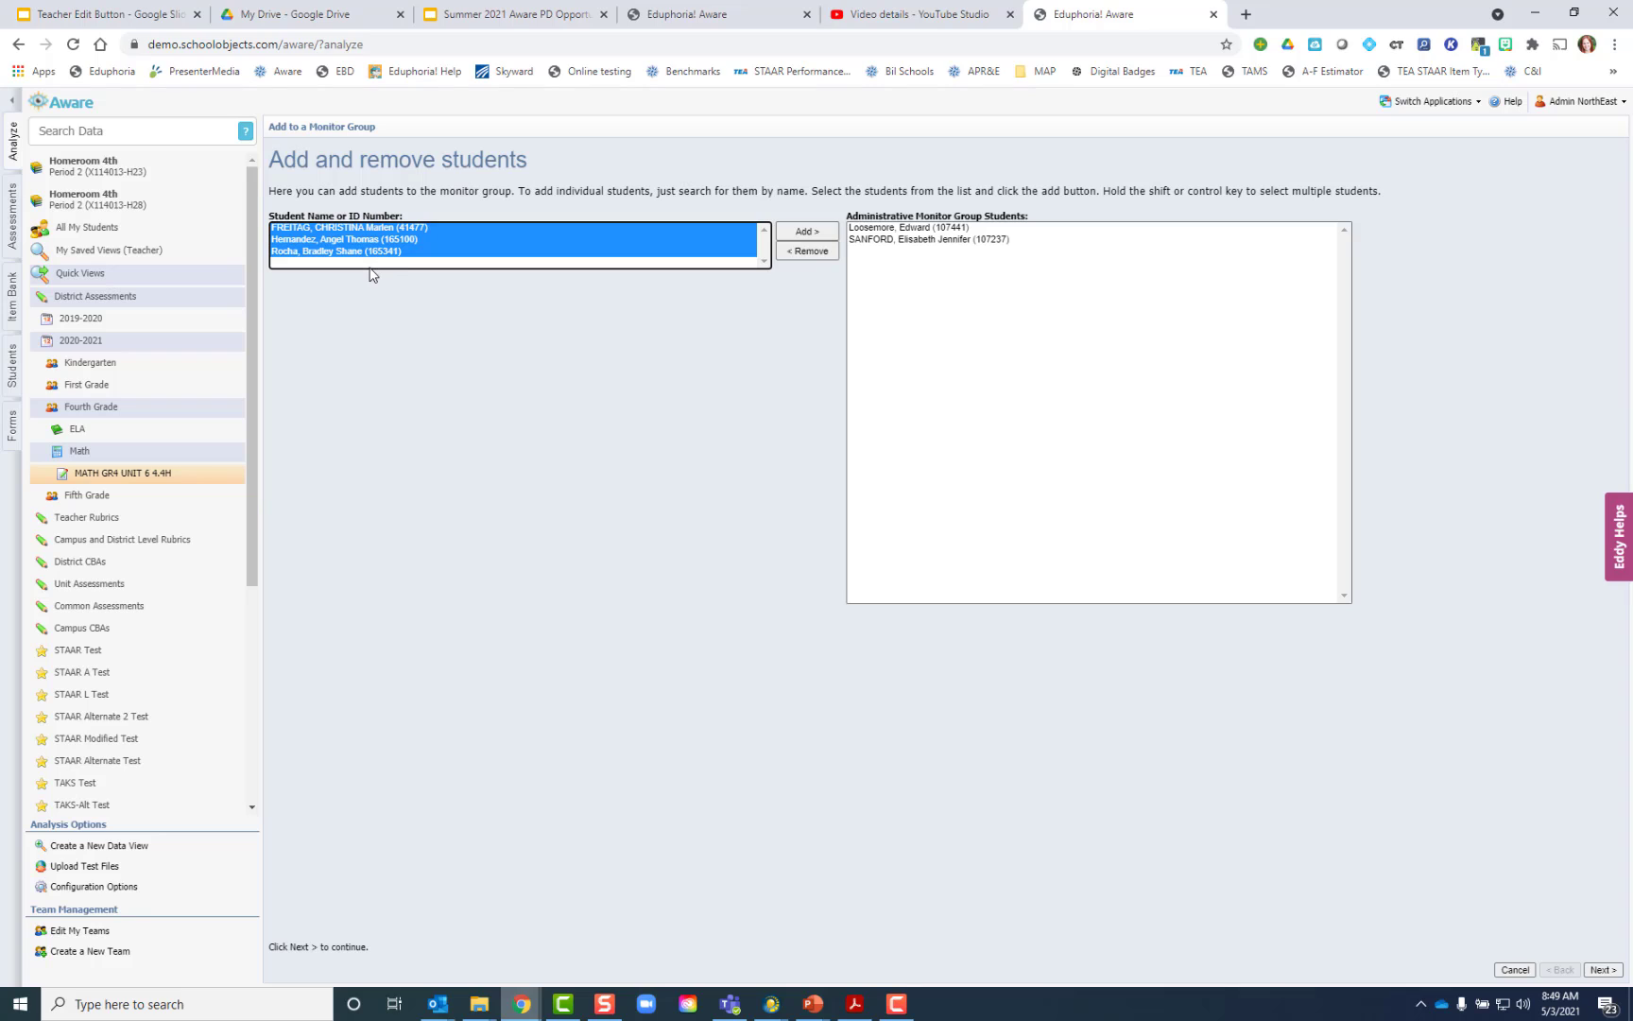
pyautogui.click(393, 221)
pyautogui.click(400, 225)
pyautogui.keyDown('shift'); pyautogui.click(380, 257); pyautogui.keyUp('shift')
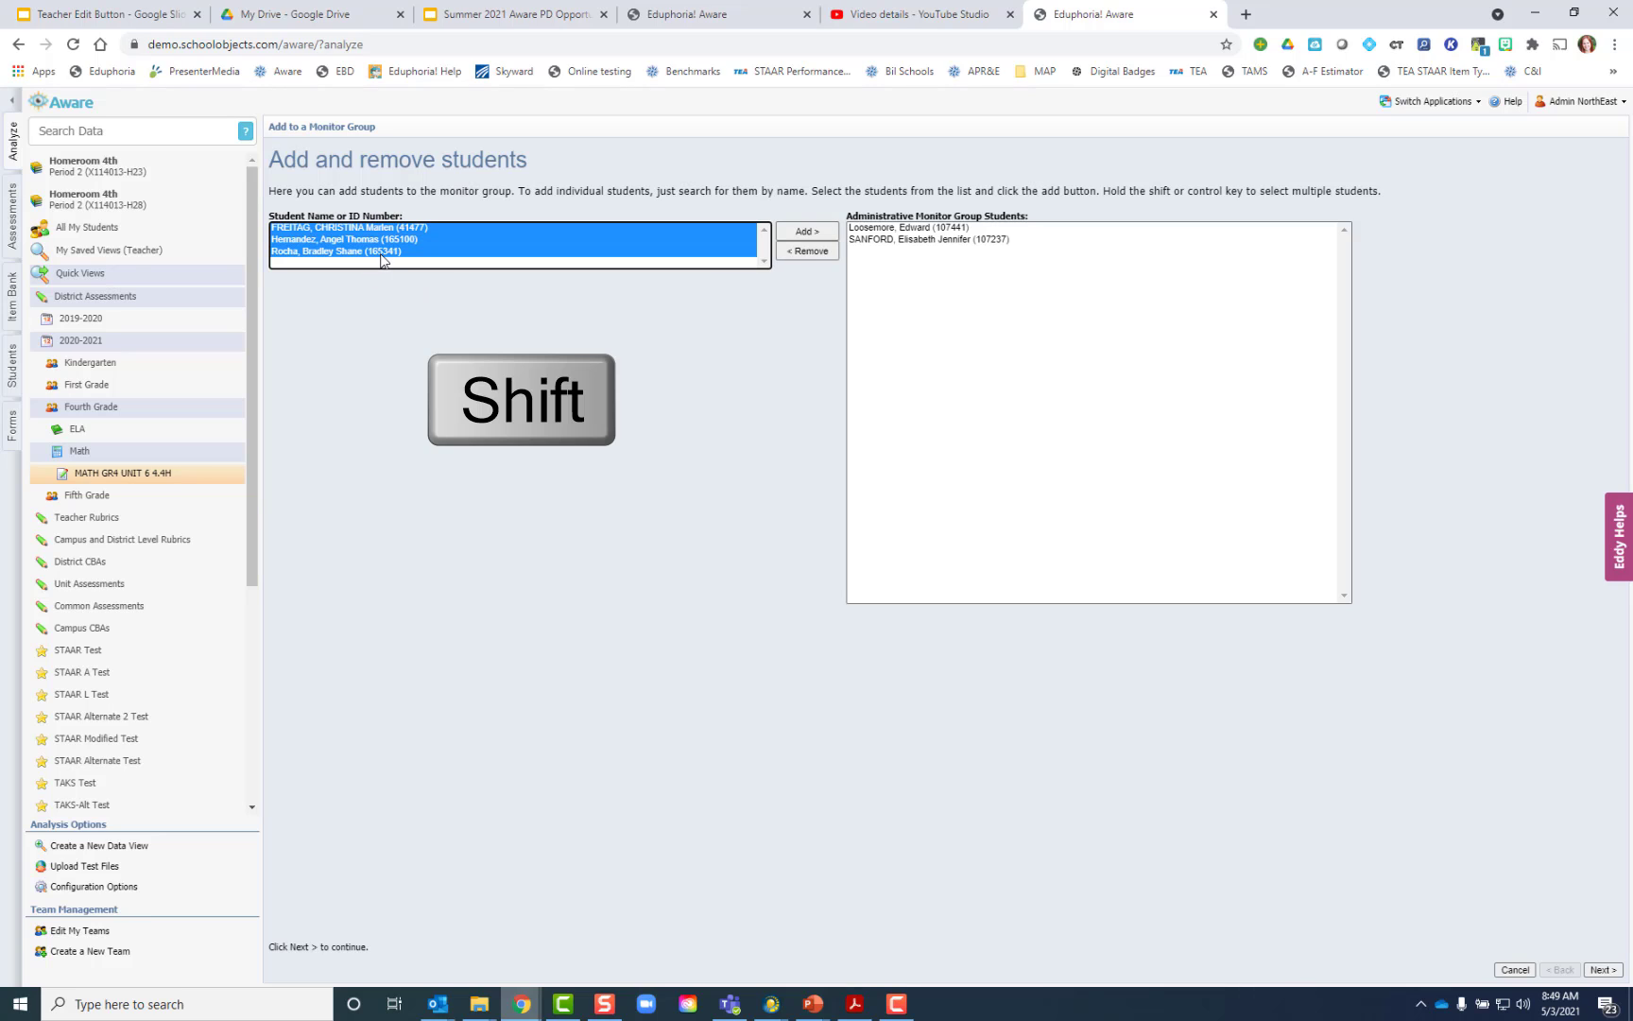
pyautogui.click(780, 231)
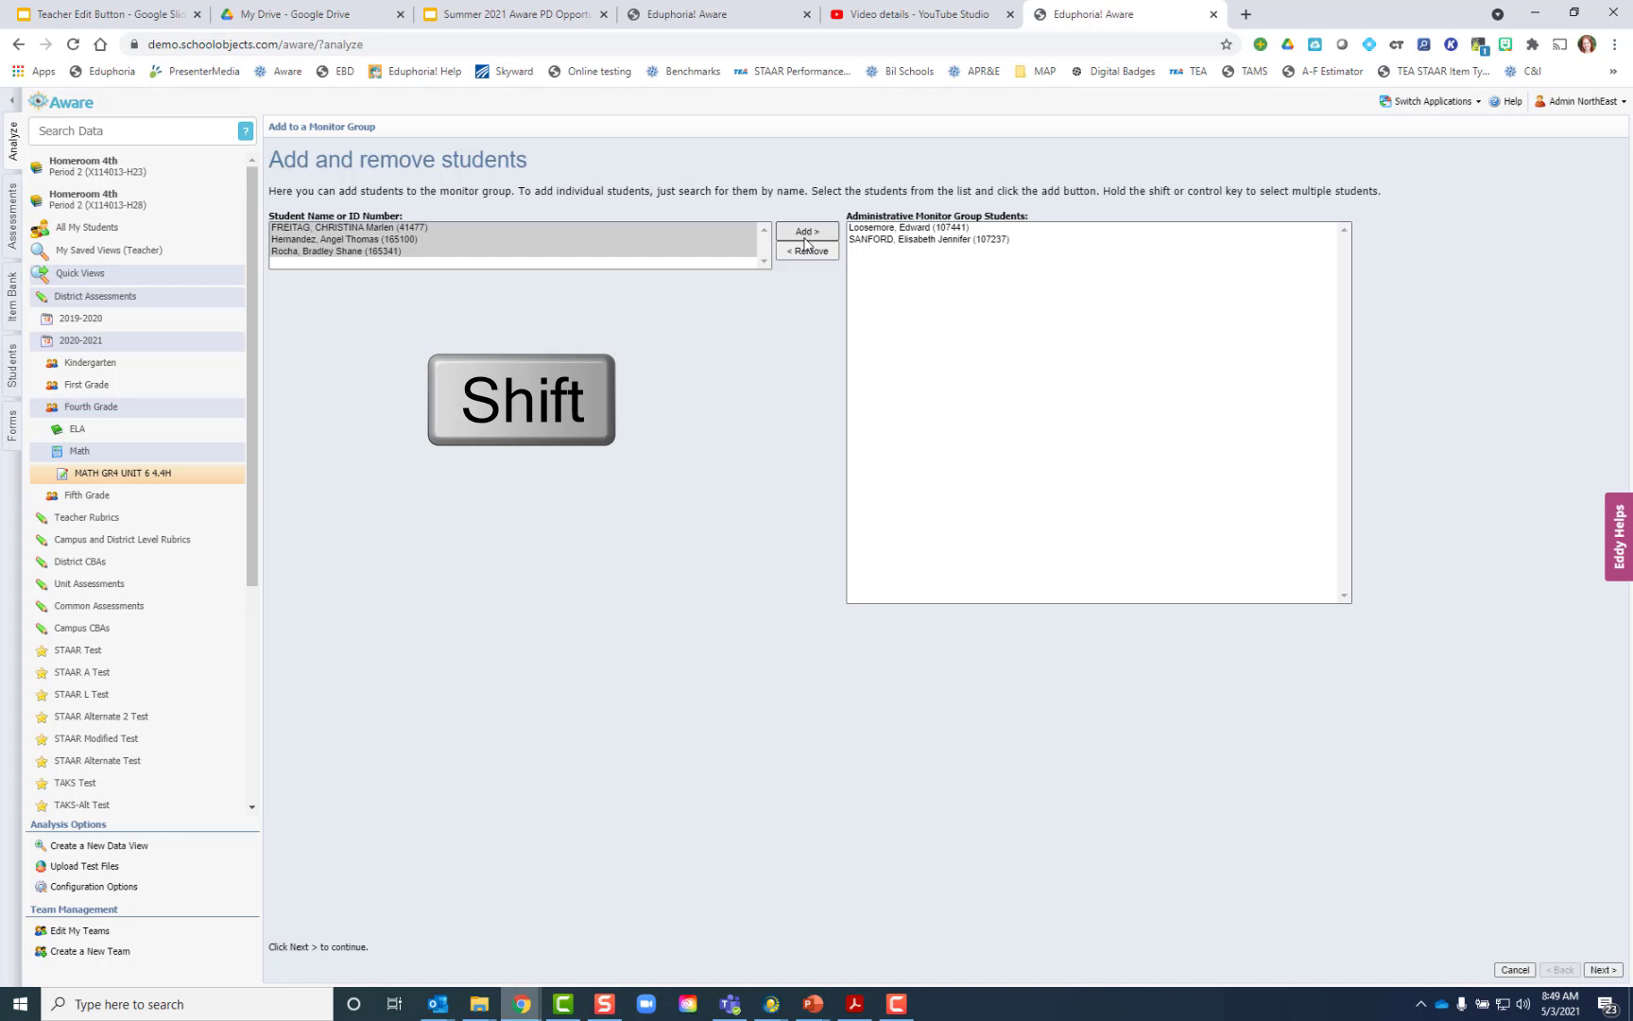
pyautogui.click(1602, 969)
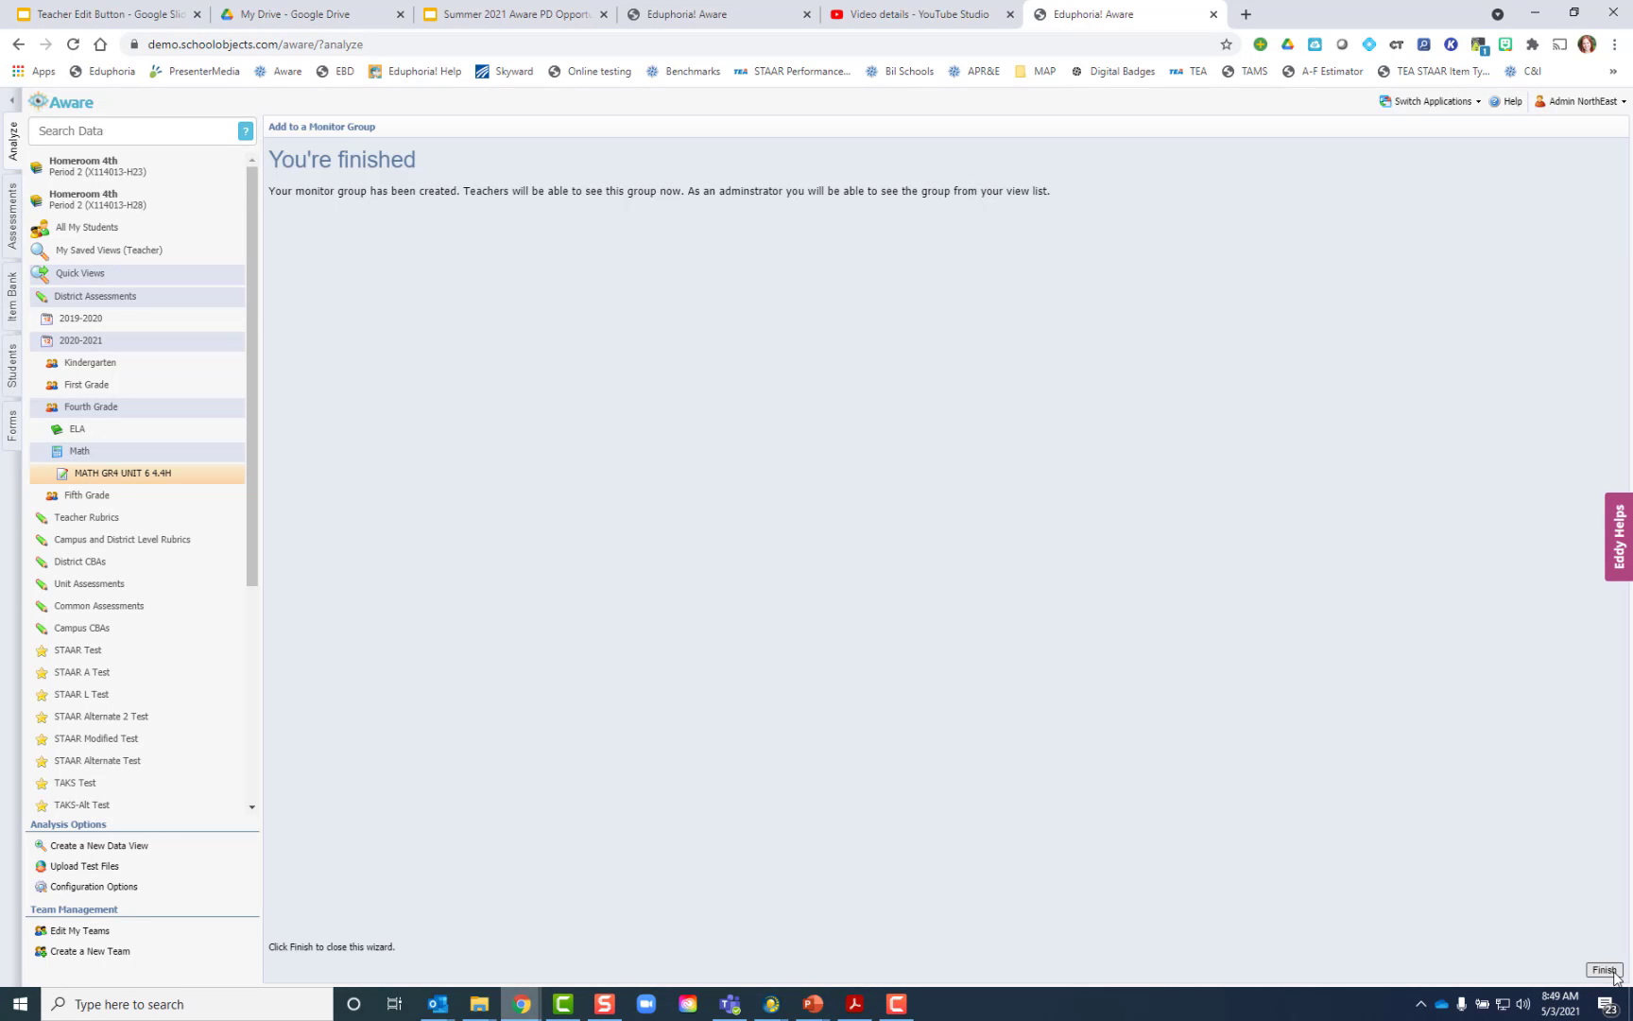
pyautogui.click(1604, 969)
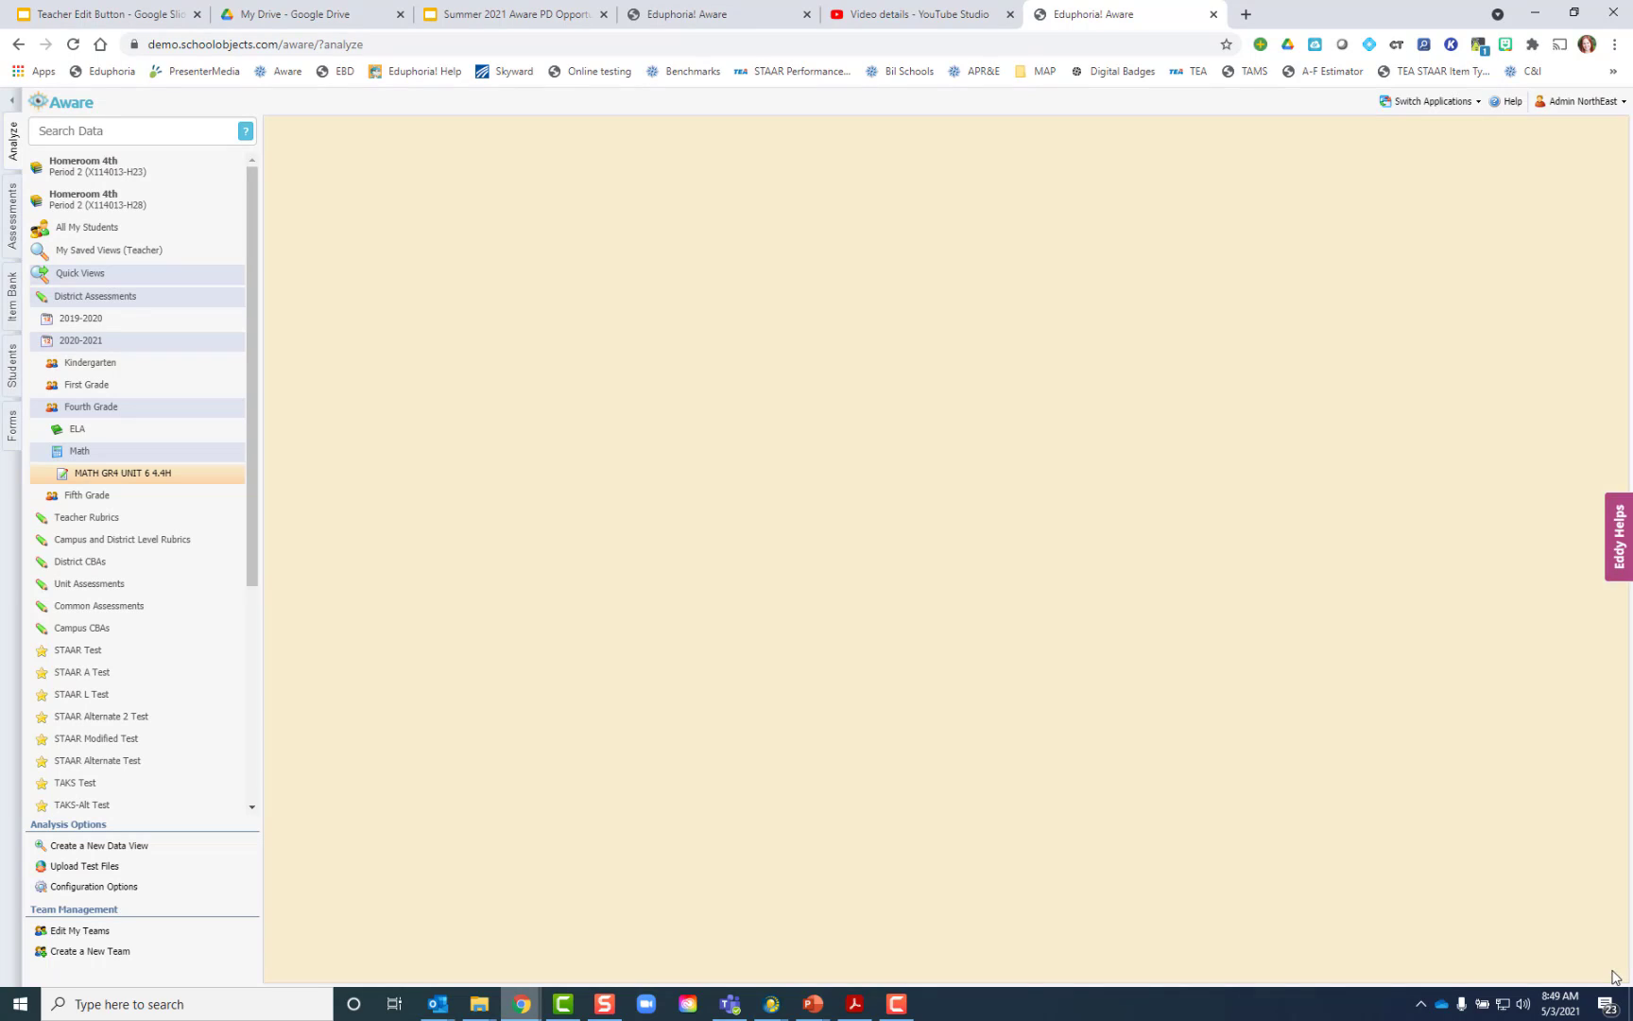
pyautogui.press('F10')
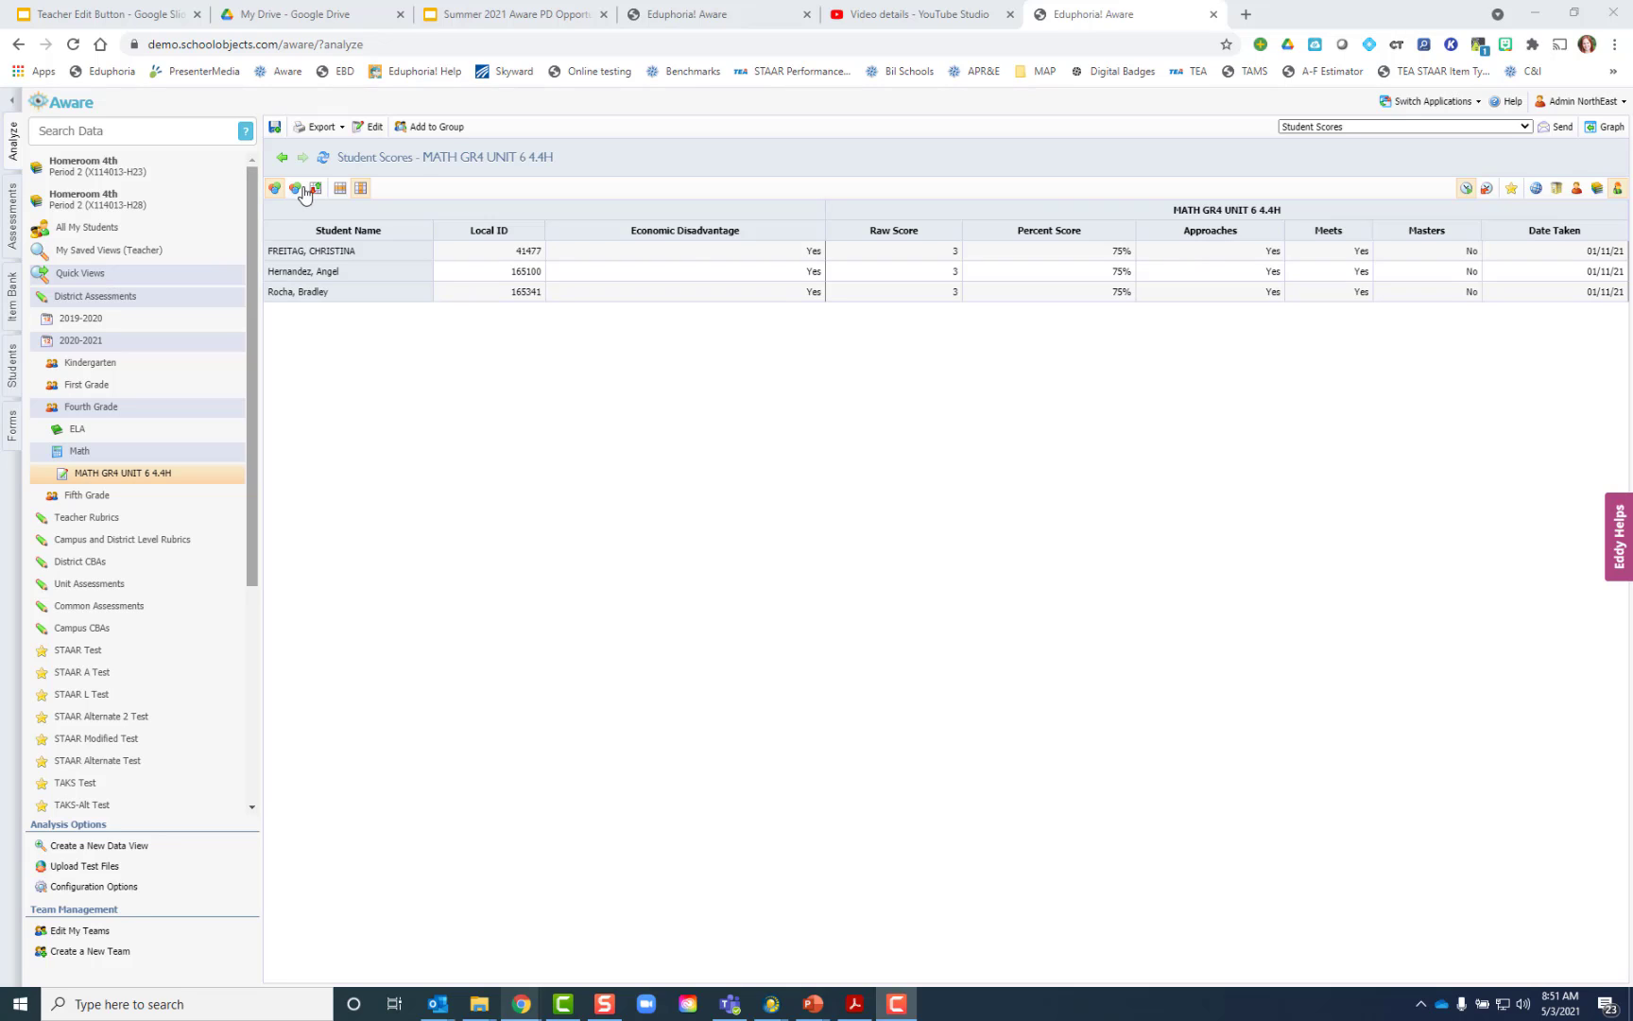
# Review the view's column filters, including the Economic Disadvantage filter, and save the view.
pyautogui.click(369, 127)
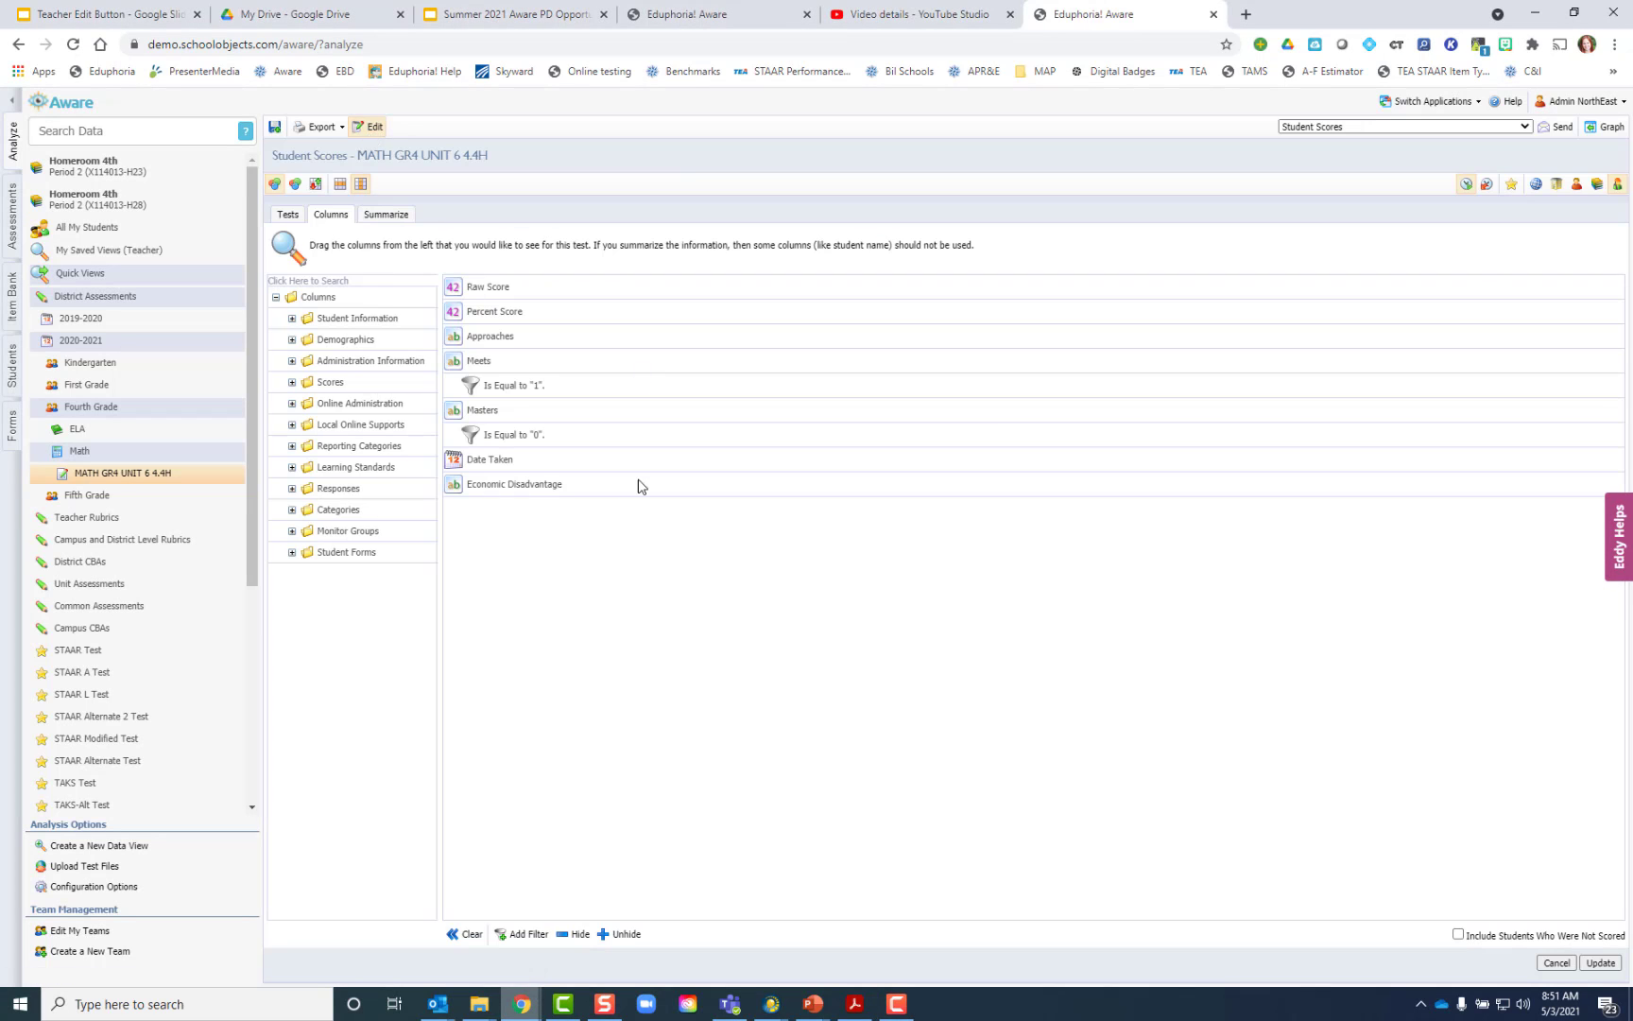
pyautogui.click(493, 487)
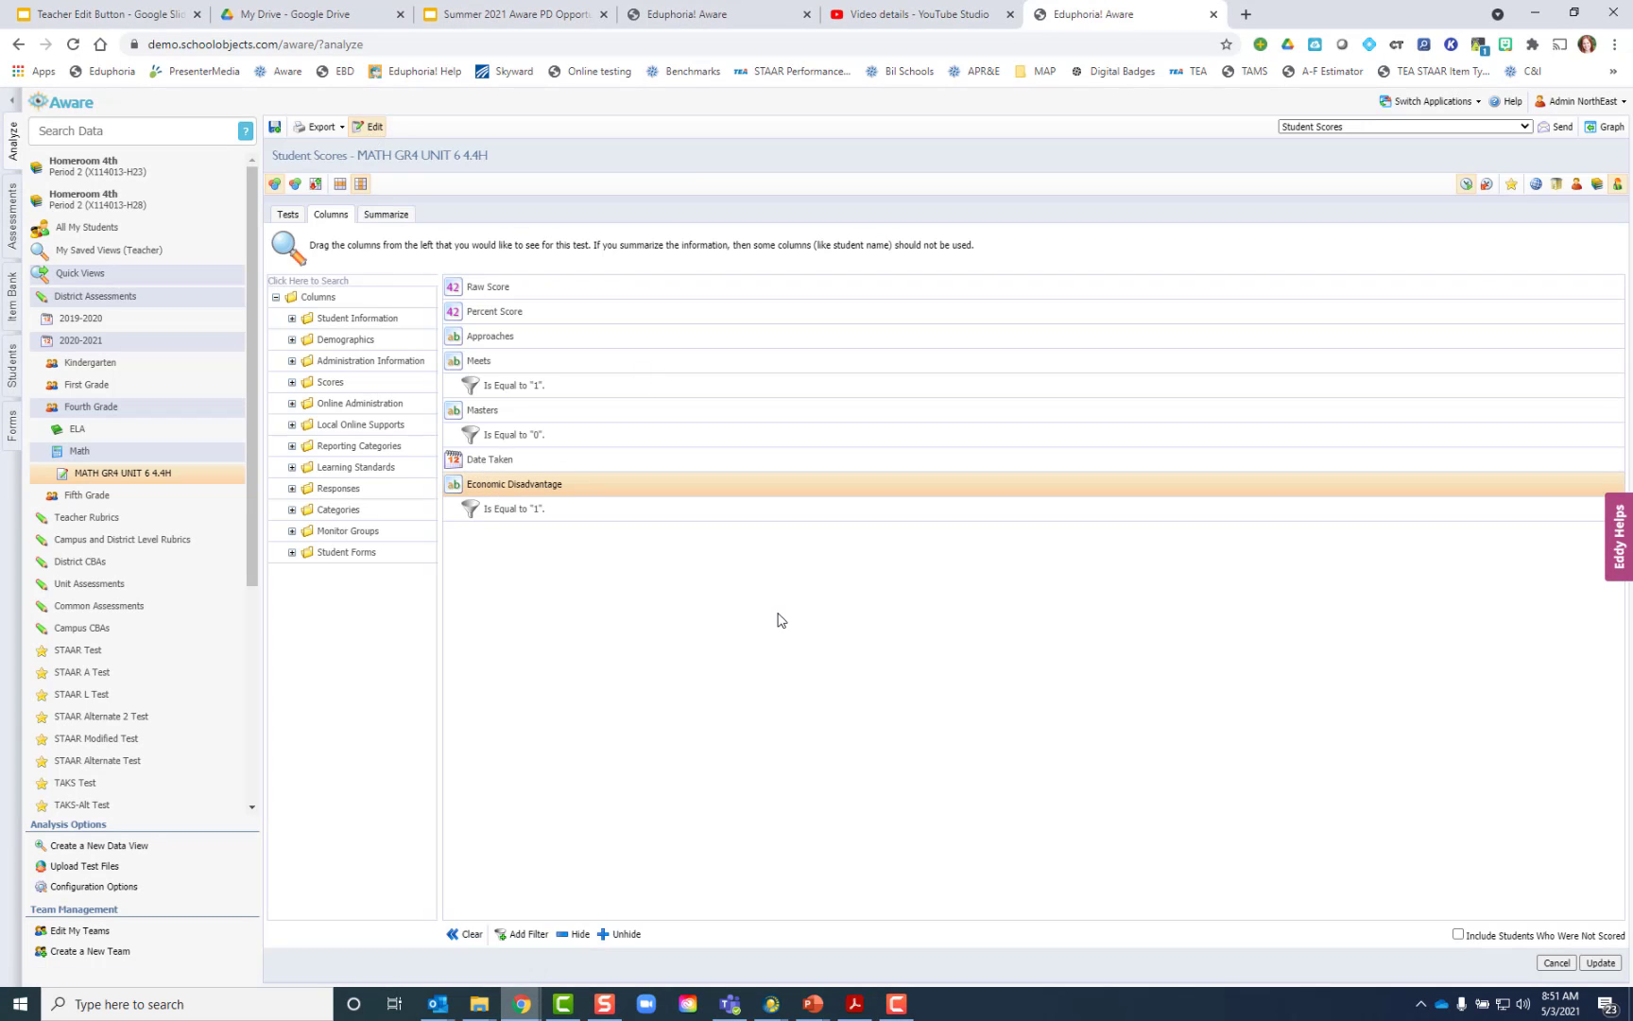
pyautogui.click(276, 129)
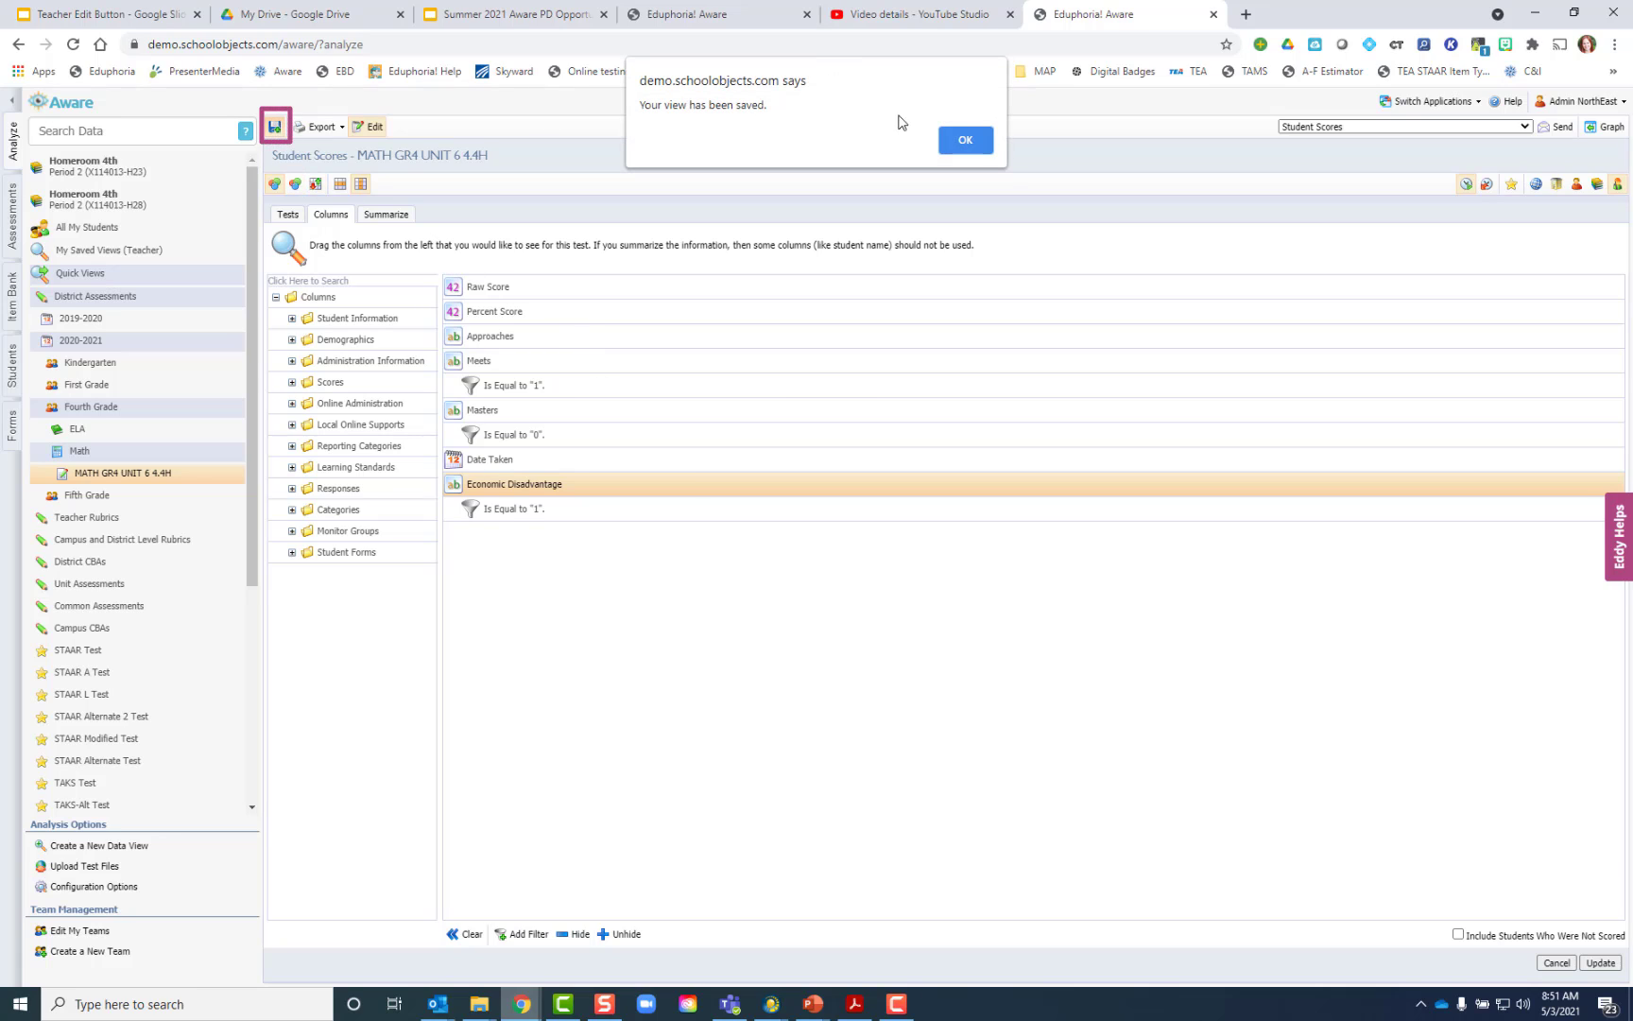
pyautogui.click(965, 141)
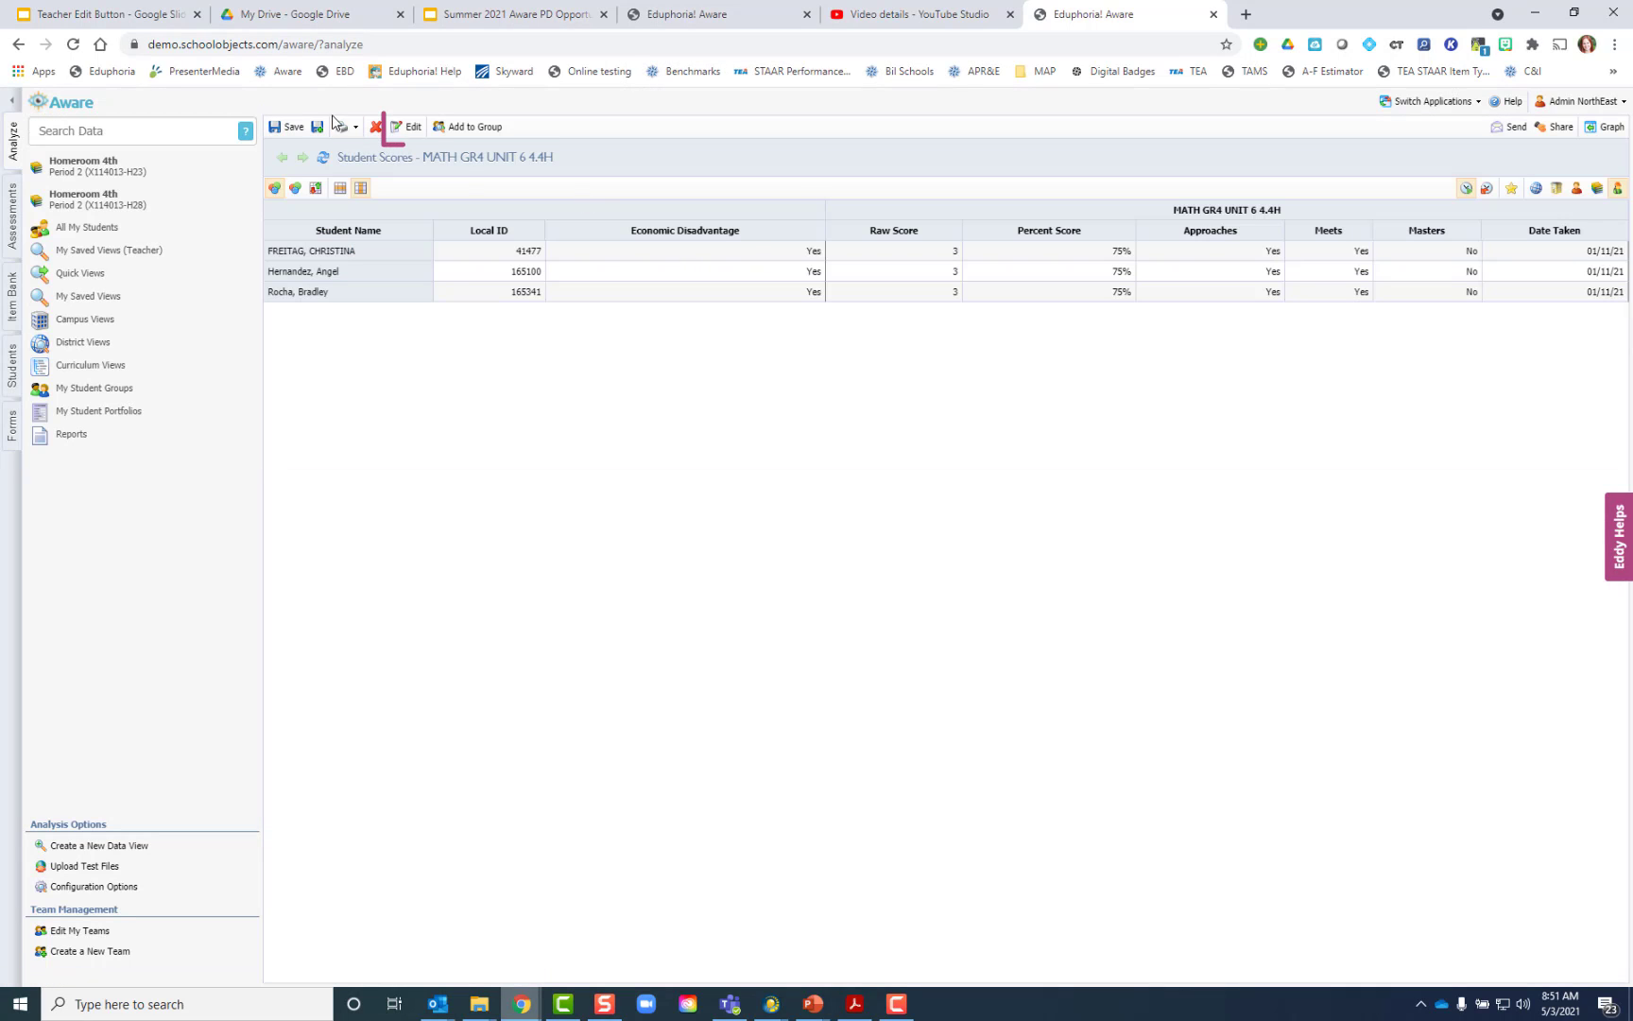
# Rename the saved view to "Eco Dis Math Meets View", update it and save it again.
pyautogui.click(407, 127)
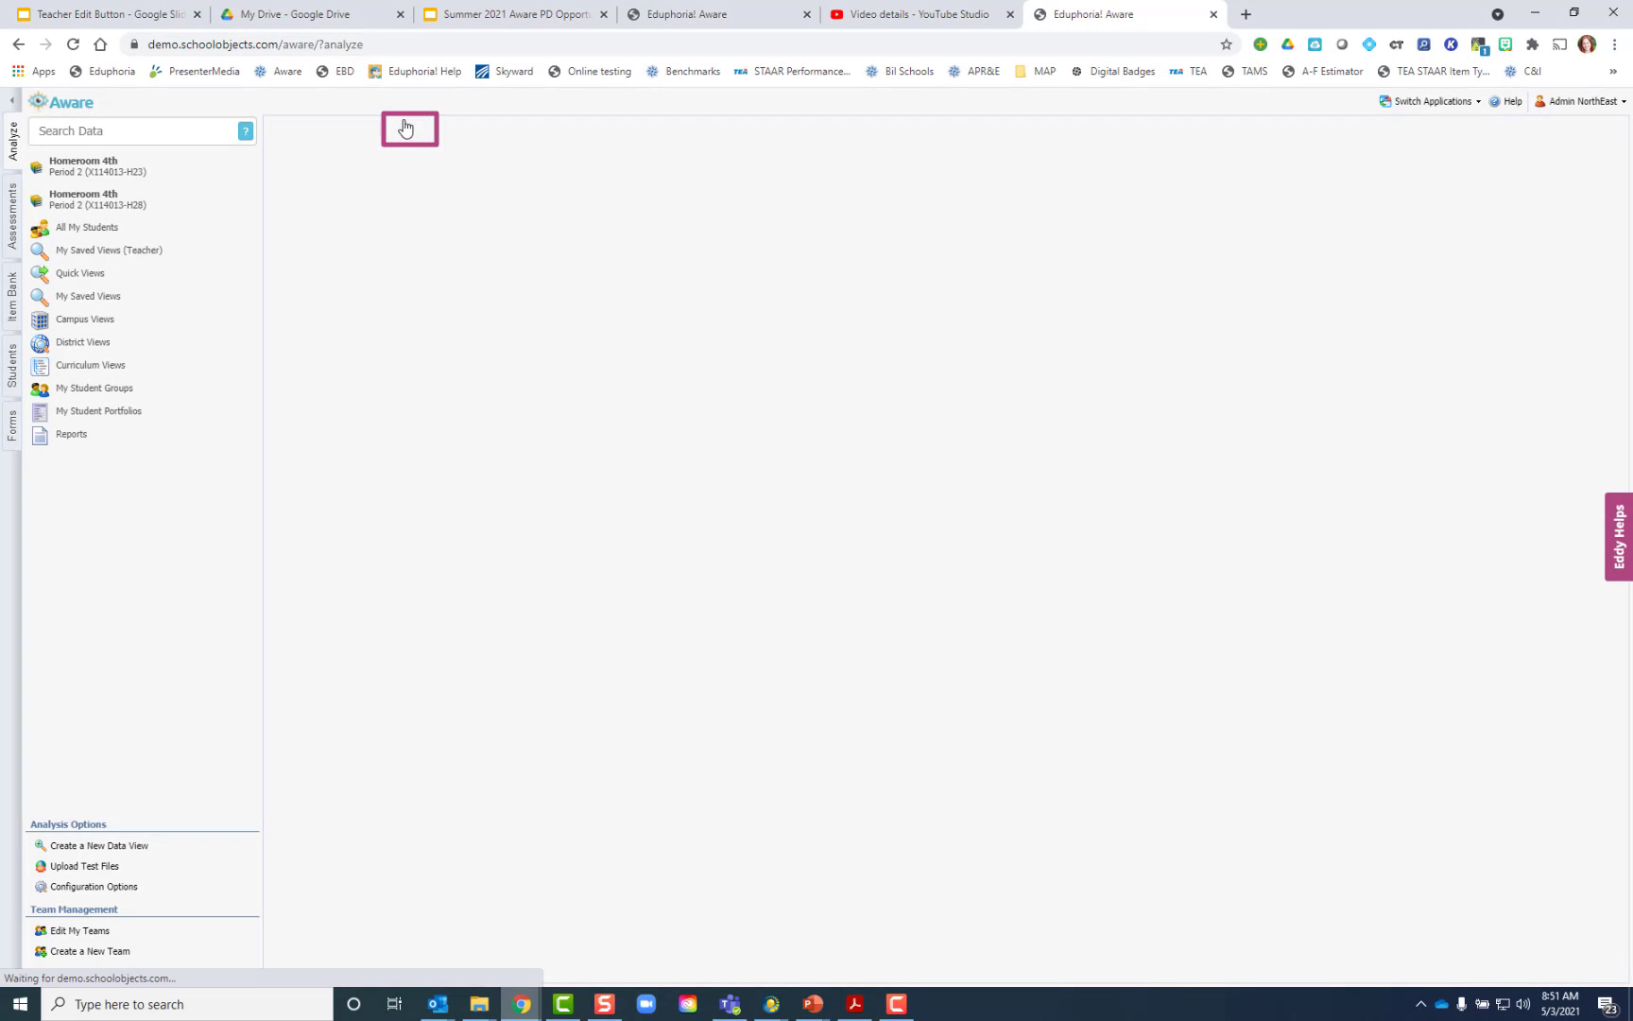
pyautogui.moveTo(547, 154); pyautogui.dragTo(273, 156)
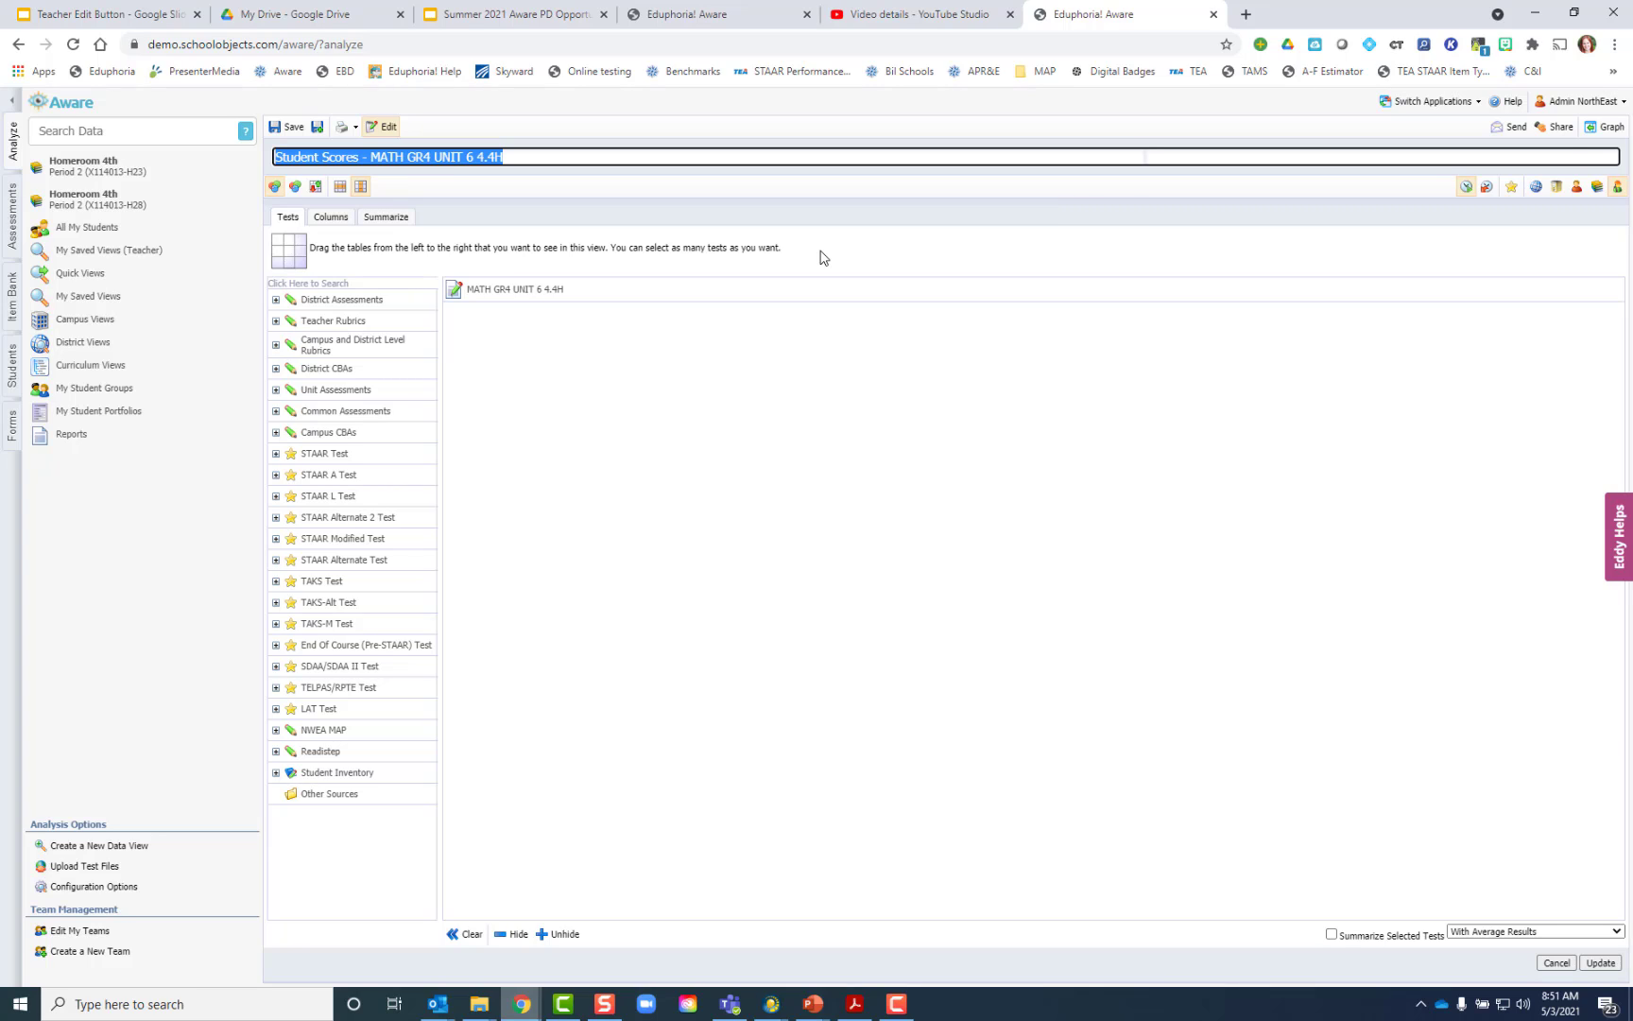
pyautogui.write('Eco')
pyautogui.write(' Diw')
pyautogui.write('s Ma')
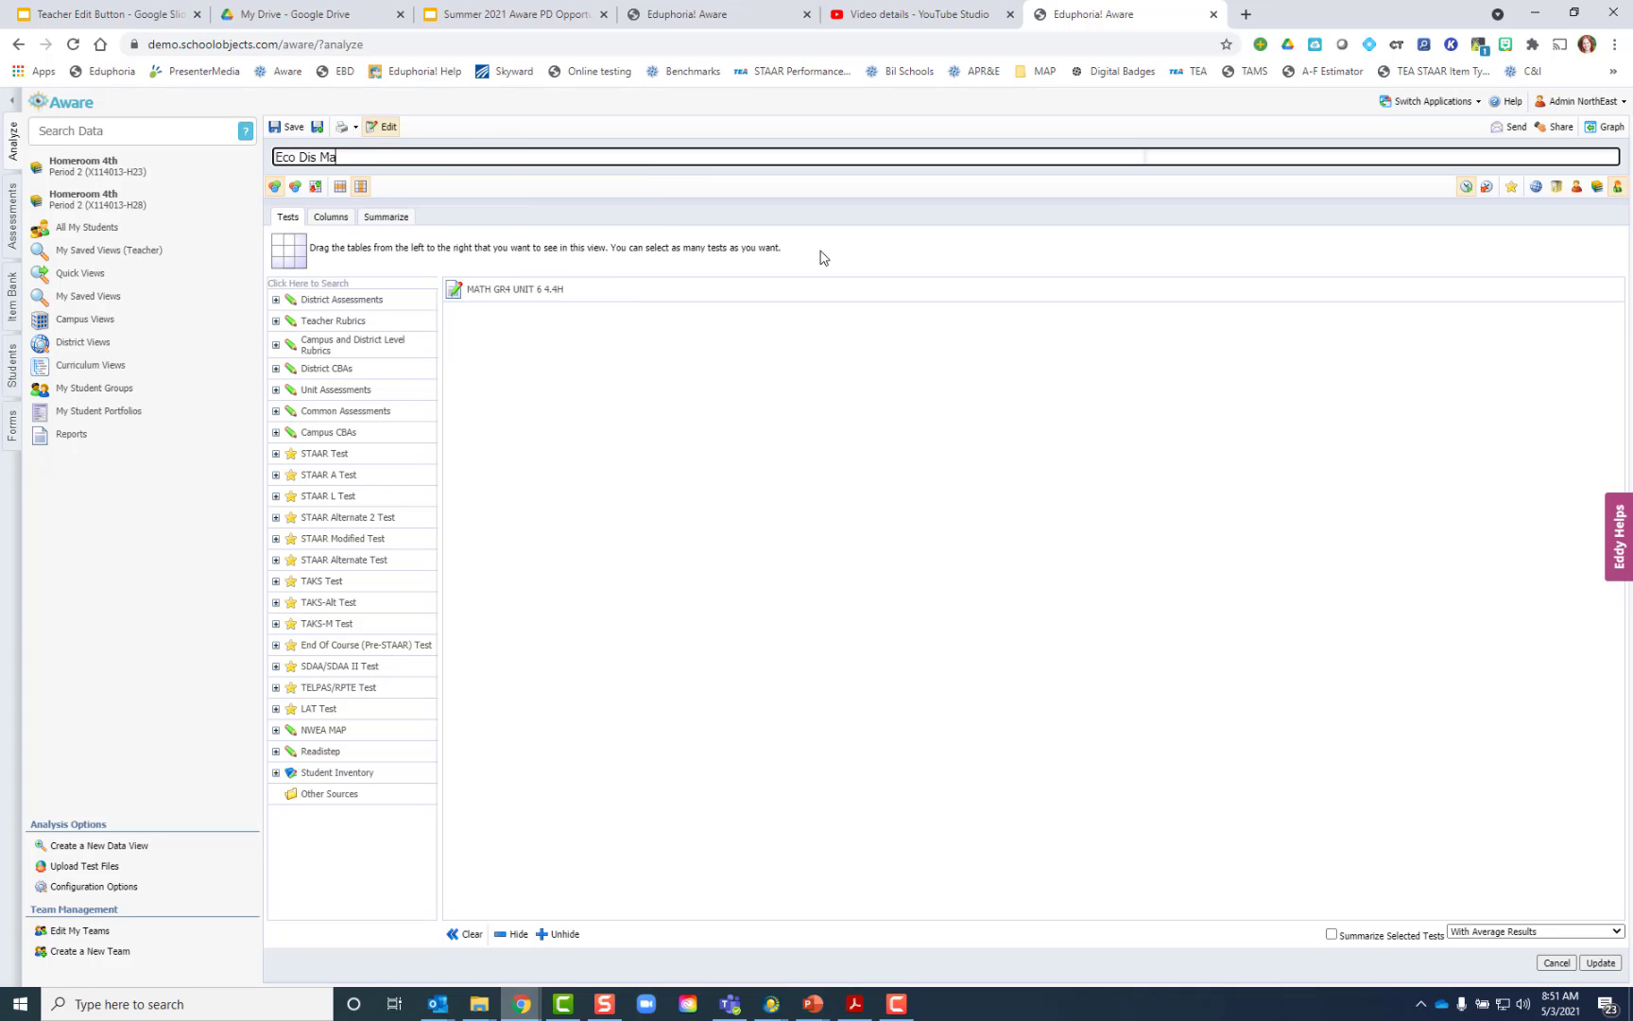
pyautogui.write('th Meets View')
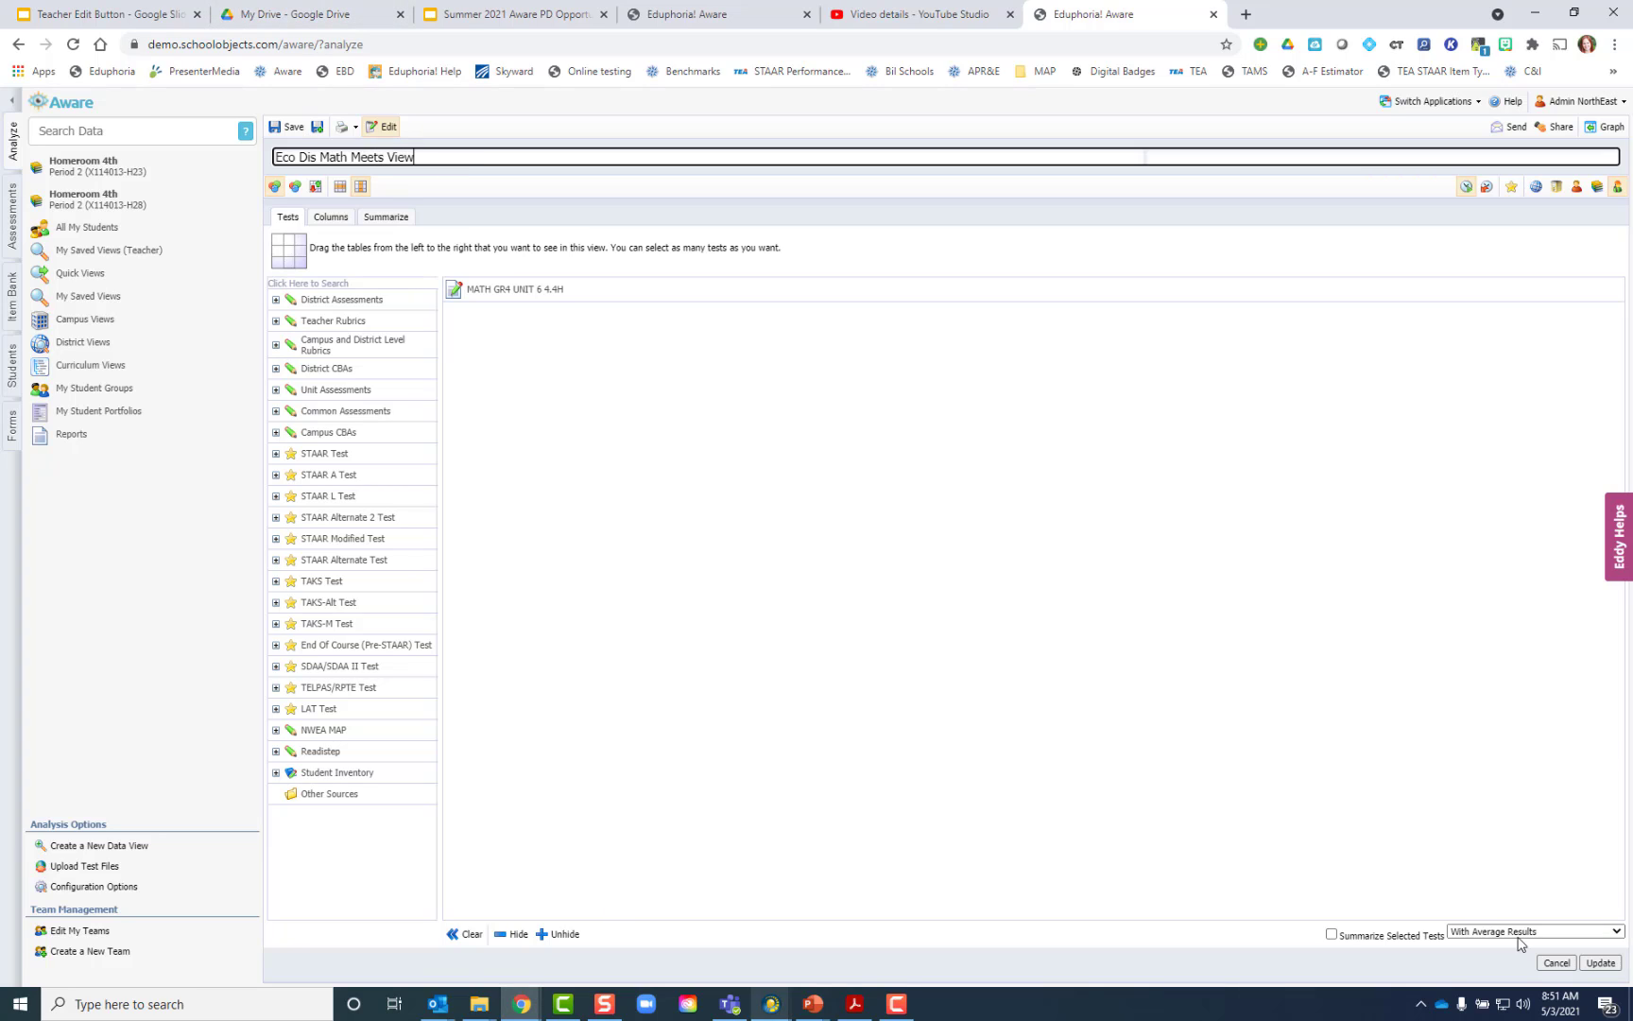
pyautogui.click(1609, 962)
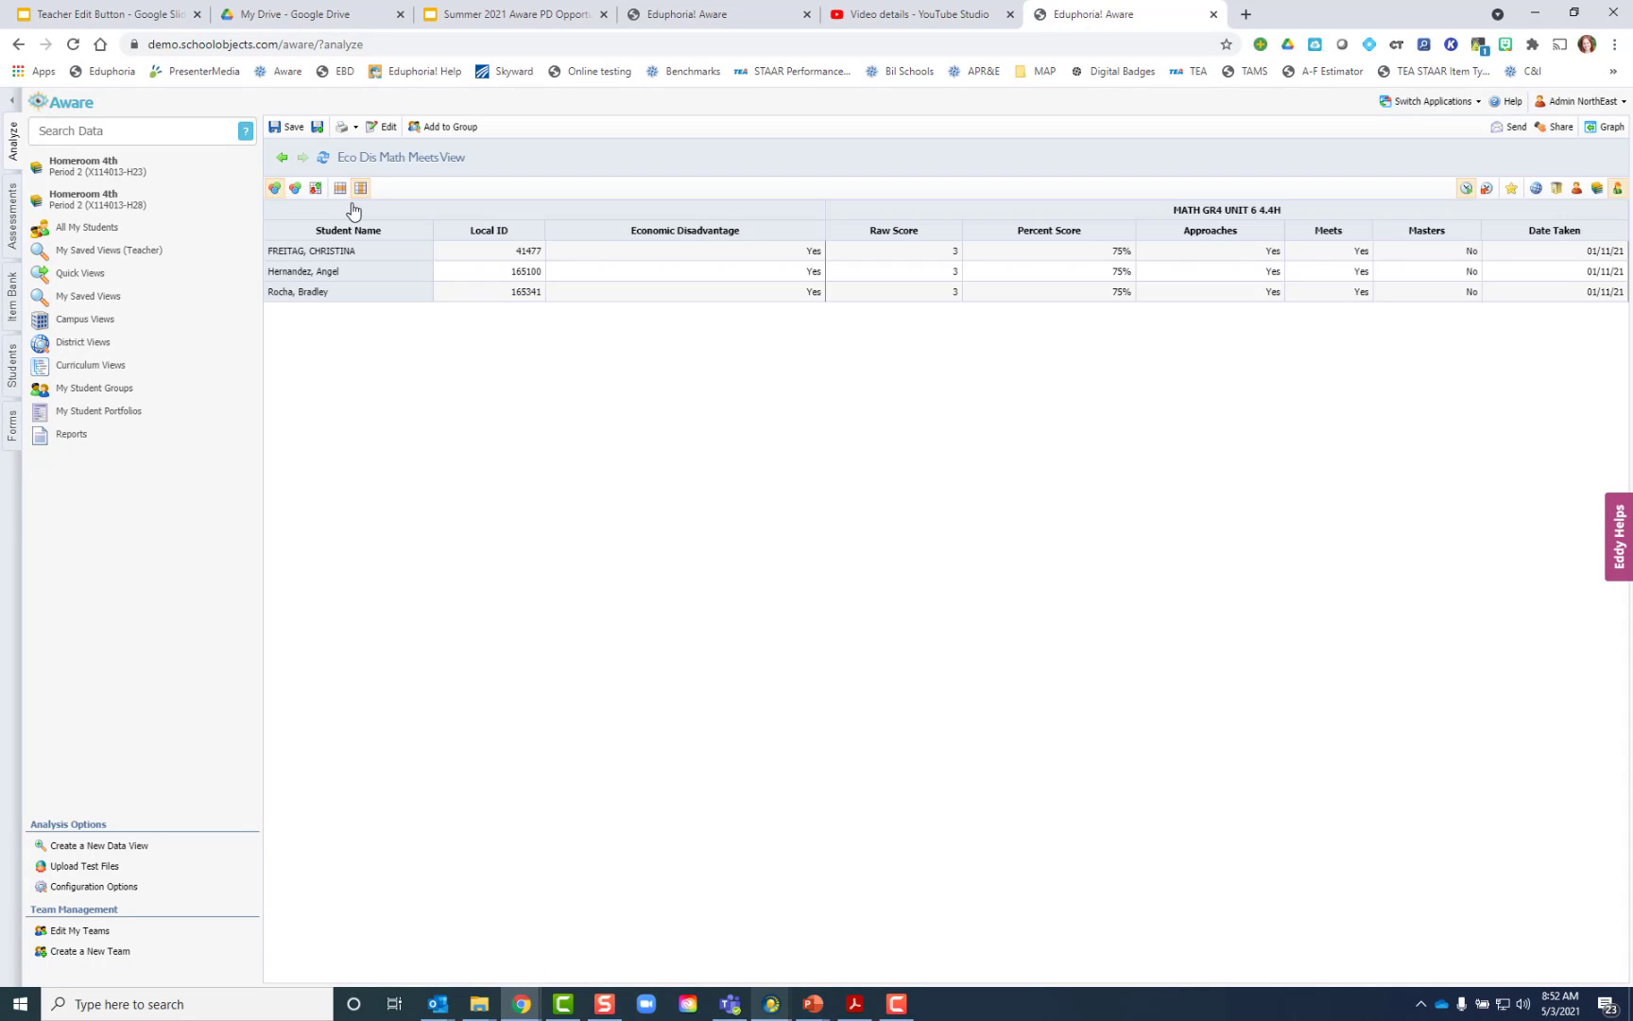
pyautogui.click(279, 132)
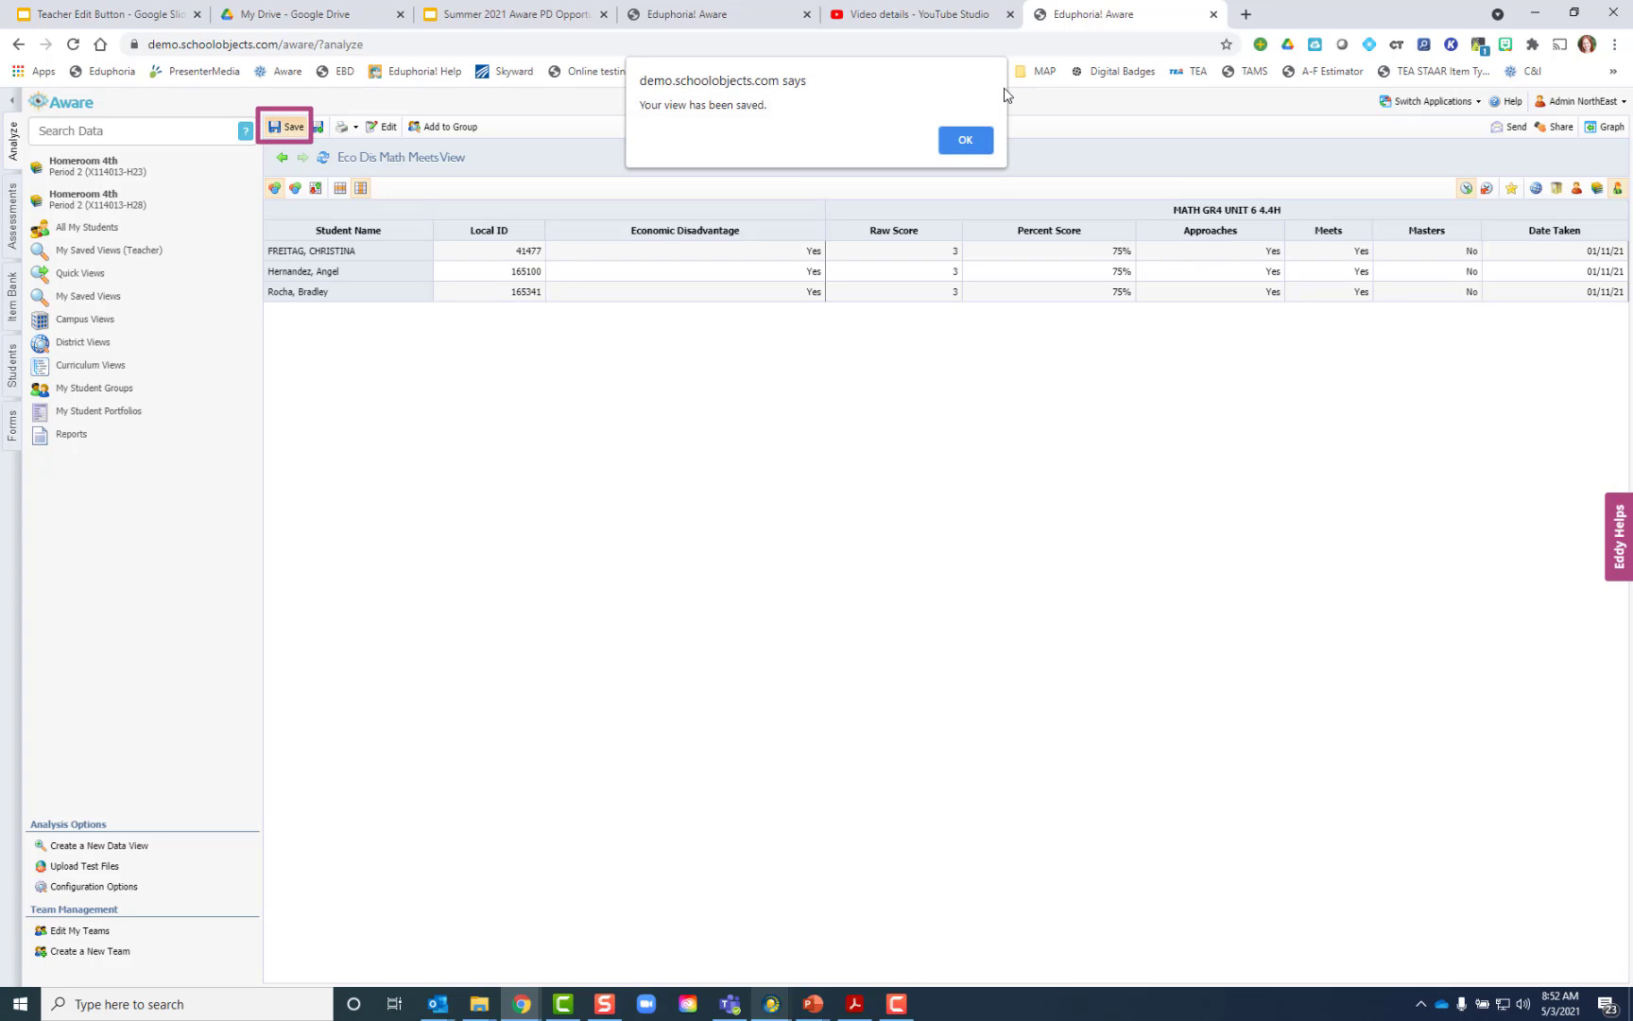
pyautogui.click(977, 134)
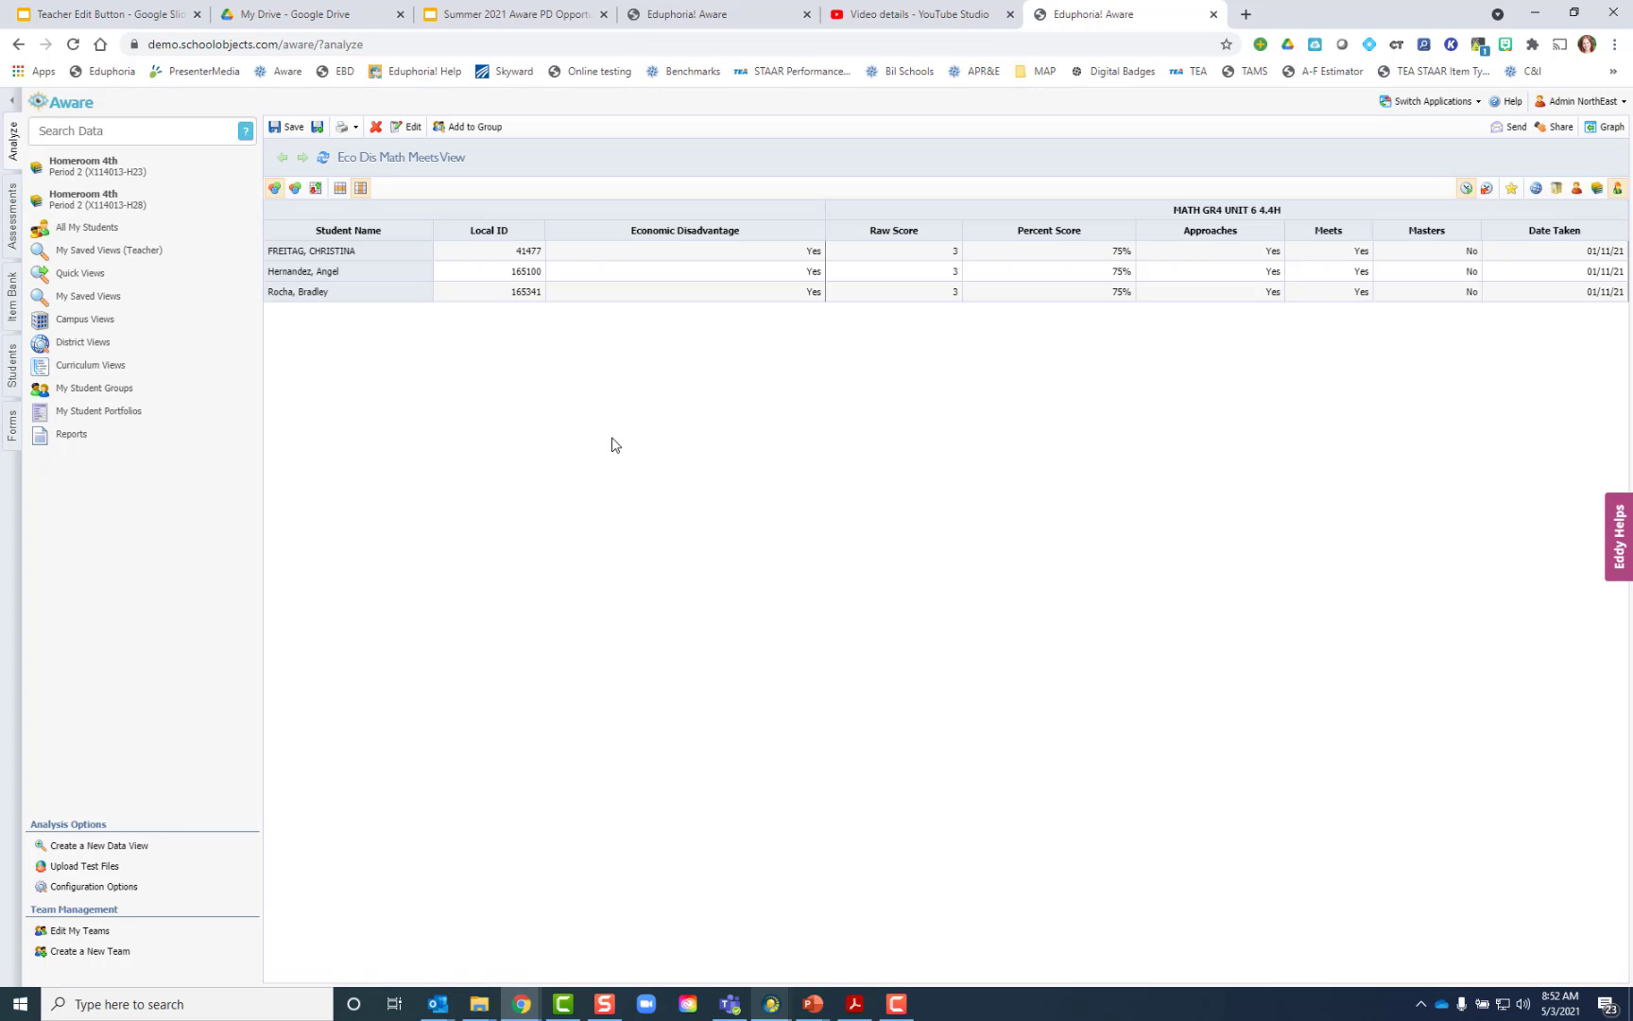
# Open the saved Eco Dis Math Meets View, replace its test with Greenwood Int Math 3 and update the results.
pyautogui.click(86, 297)
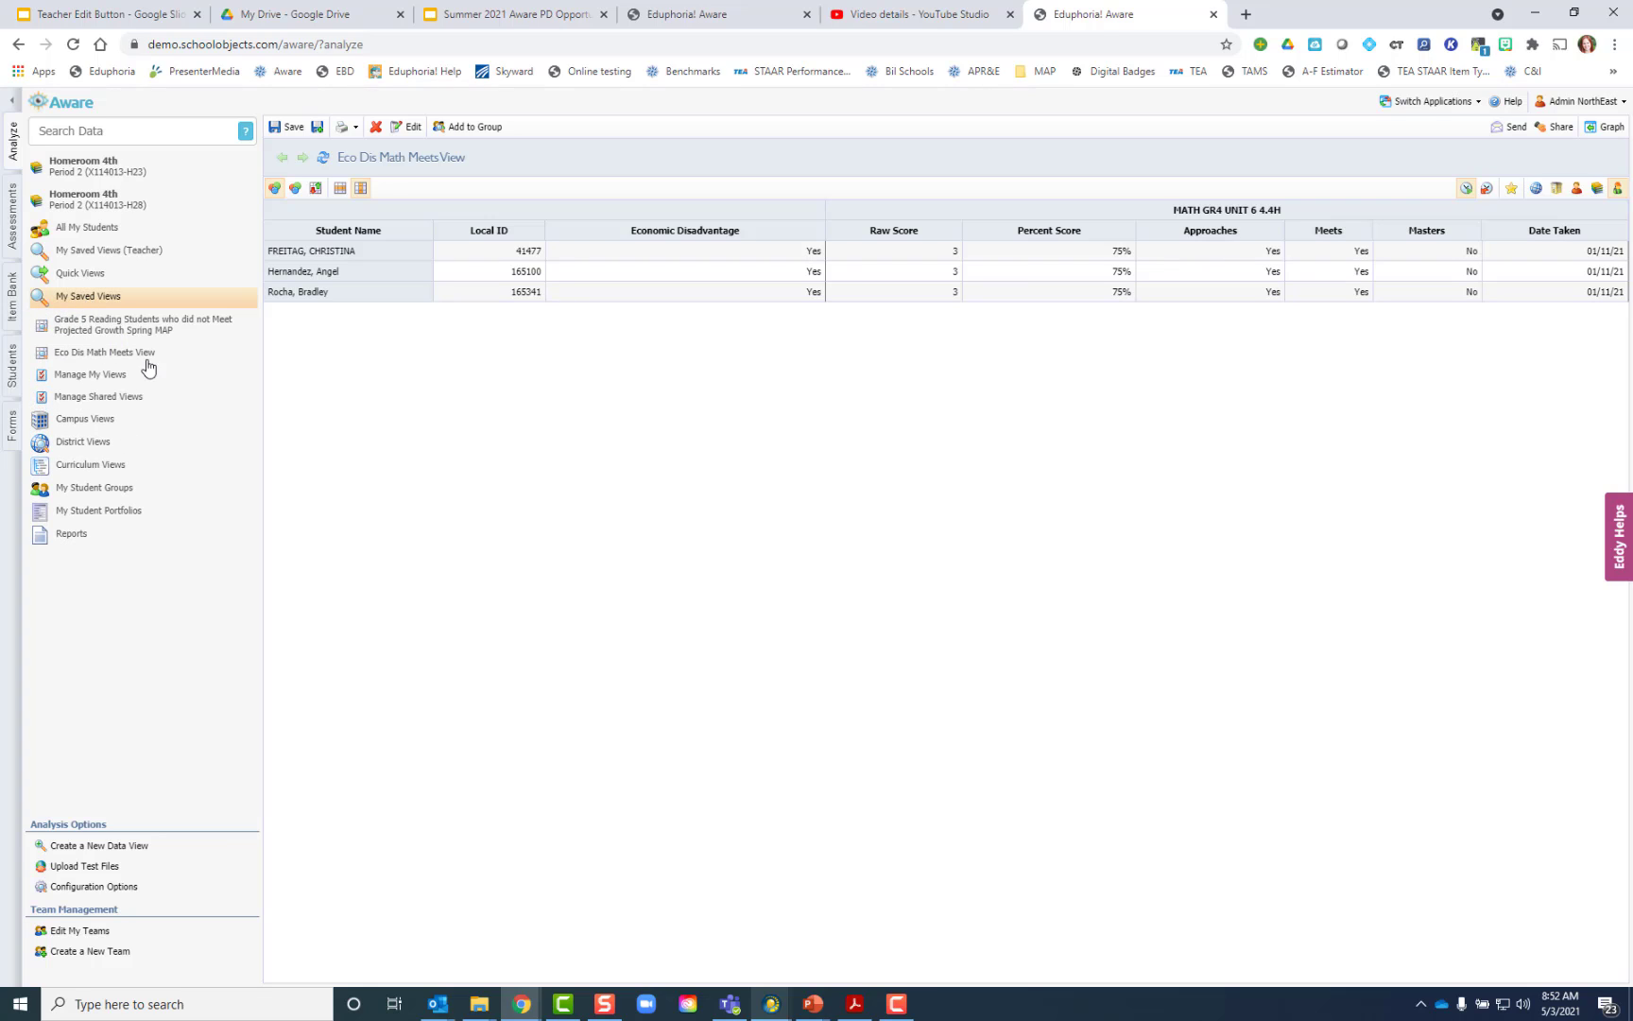
pyautogui.click(101, 354)
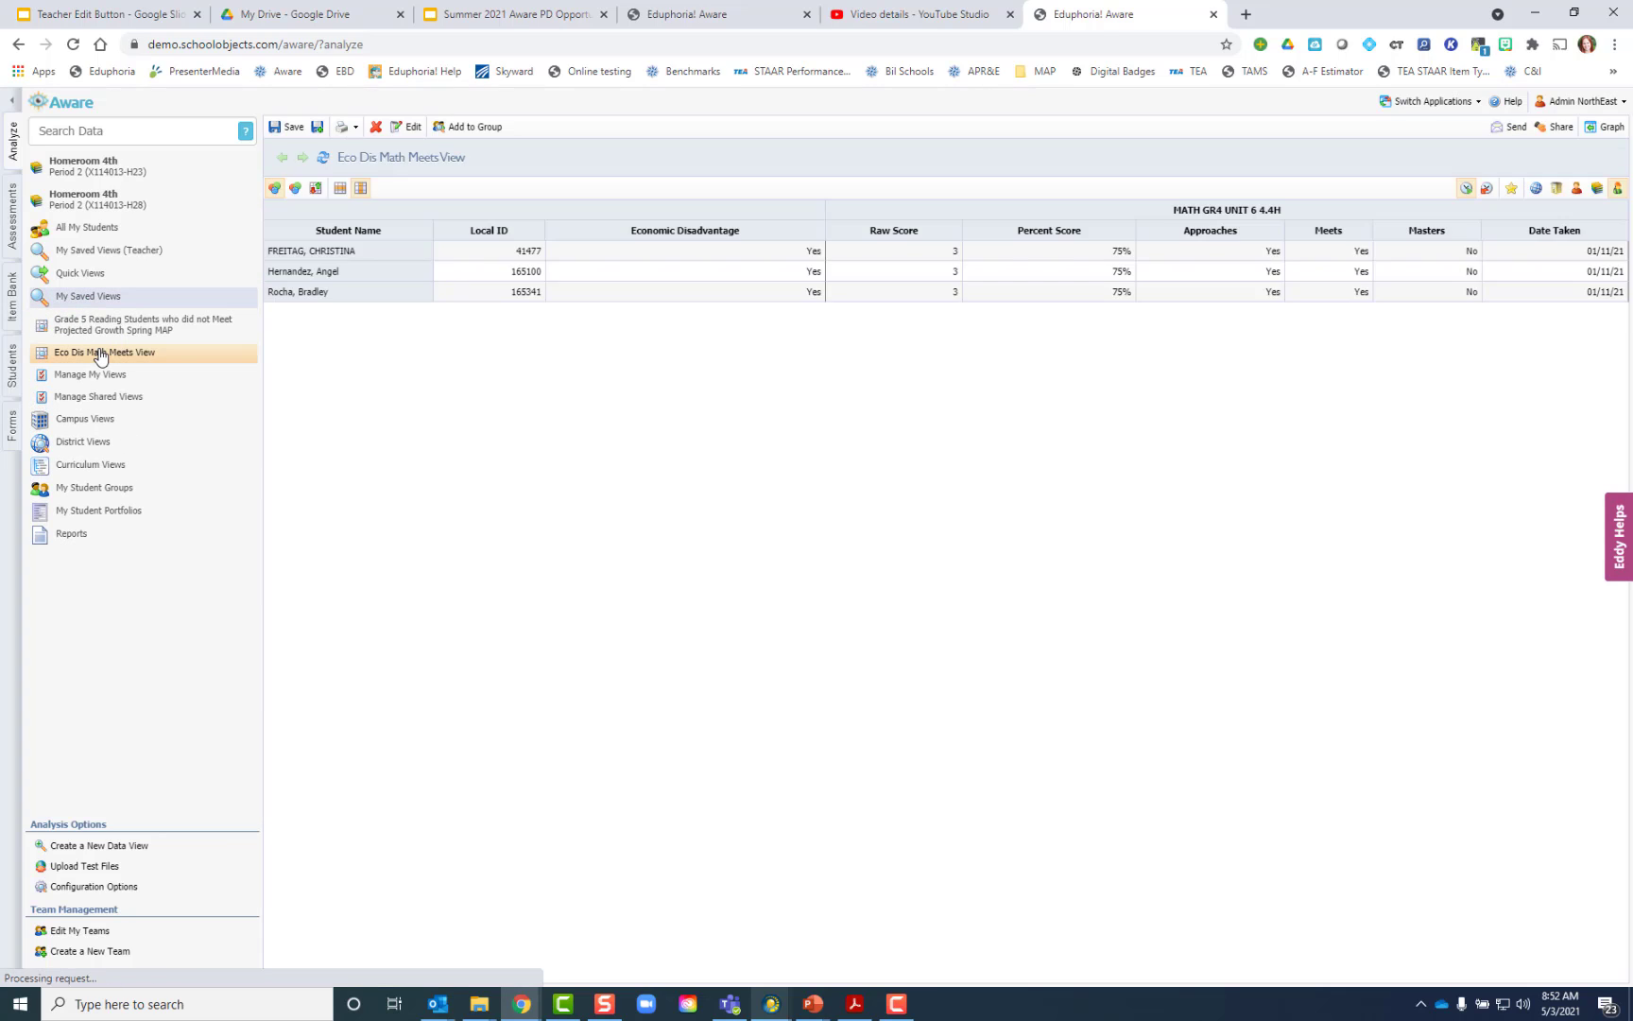
pyautogui.click(410, 136)
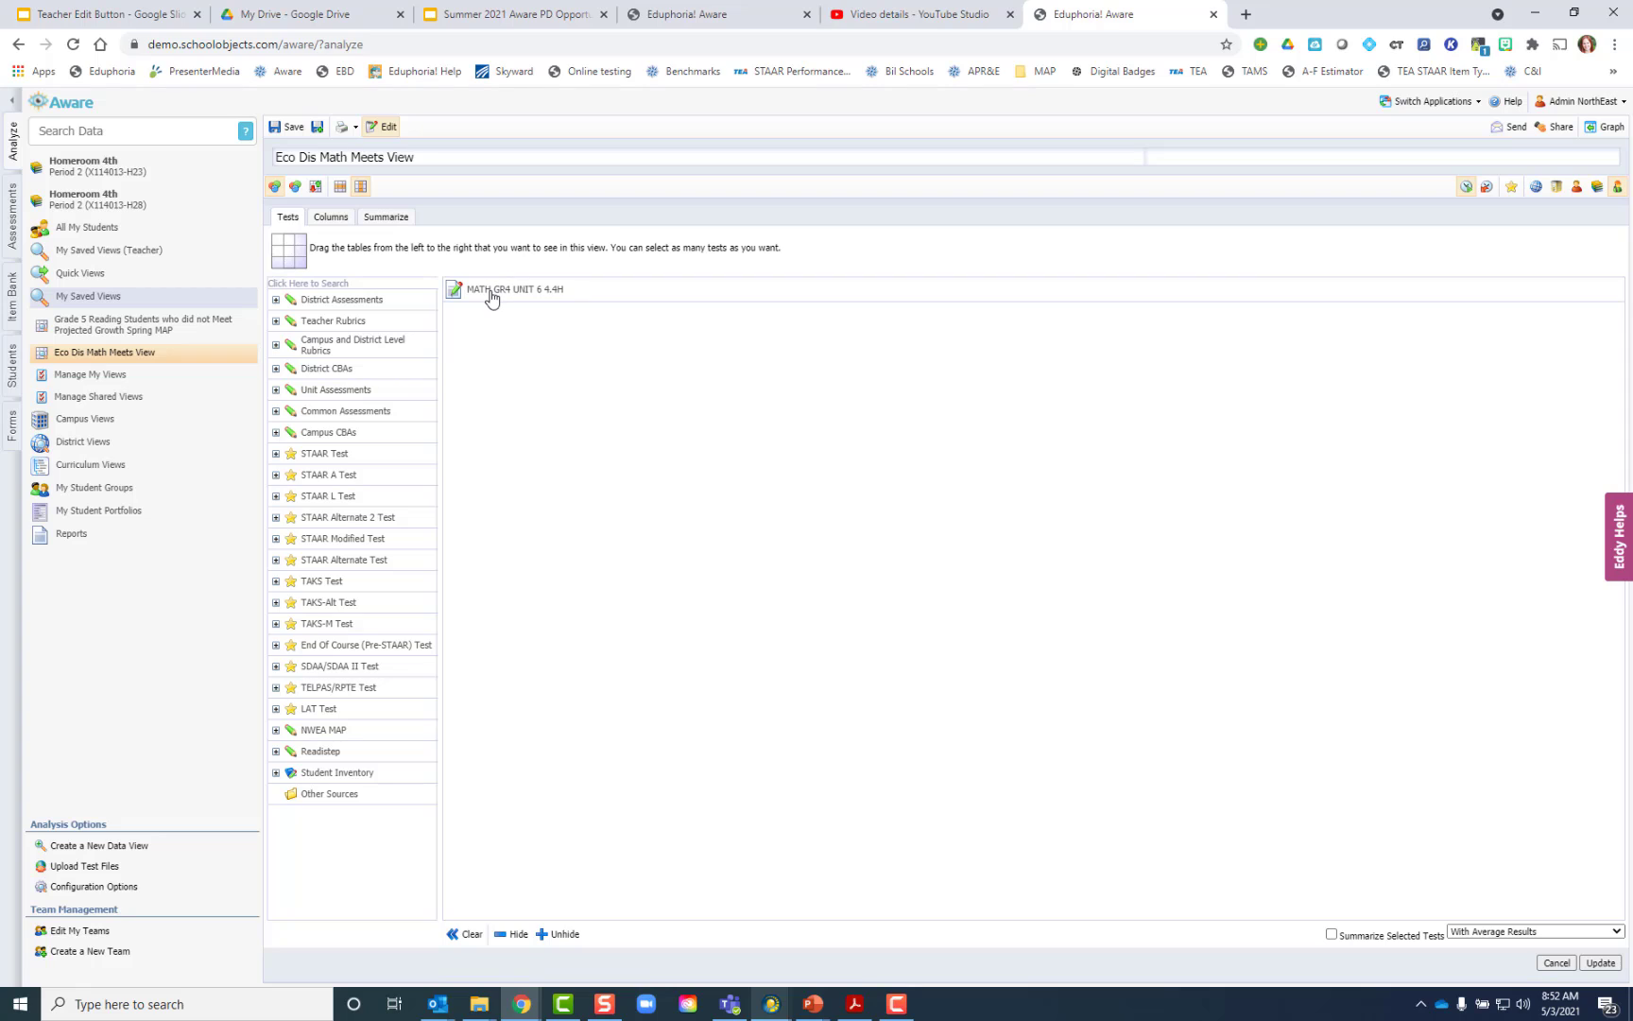
pyautogui.moveTo(491, 298); pyautogui.dragTo(281, 395)
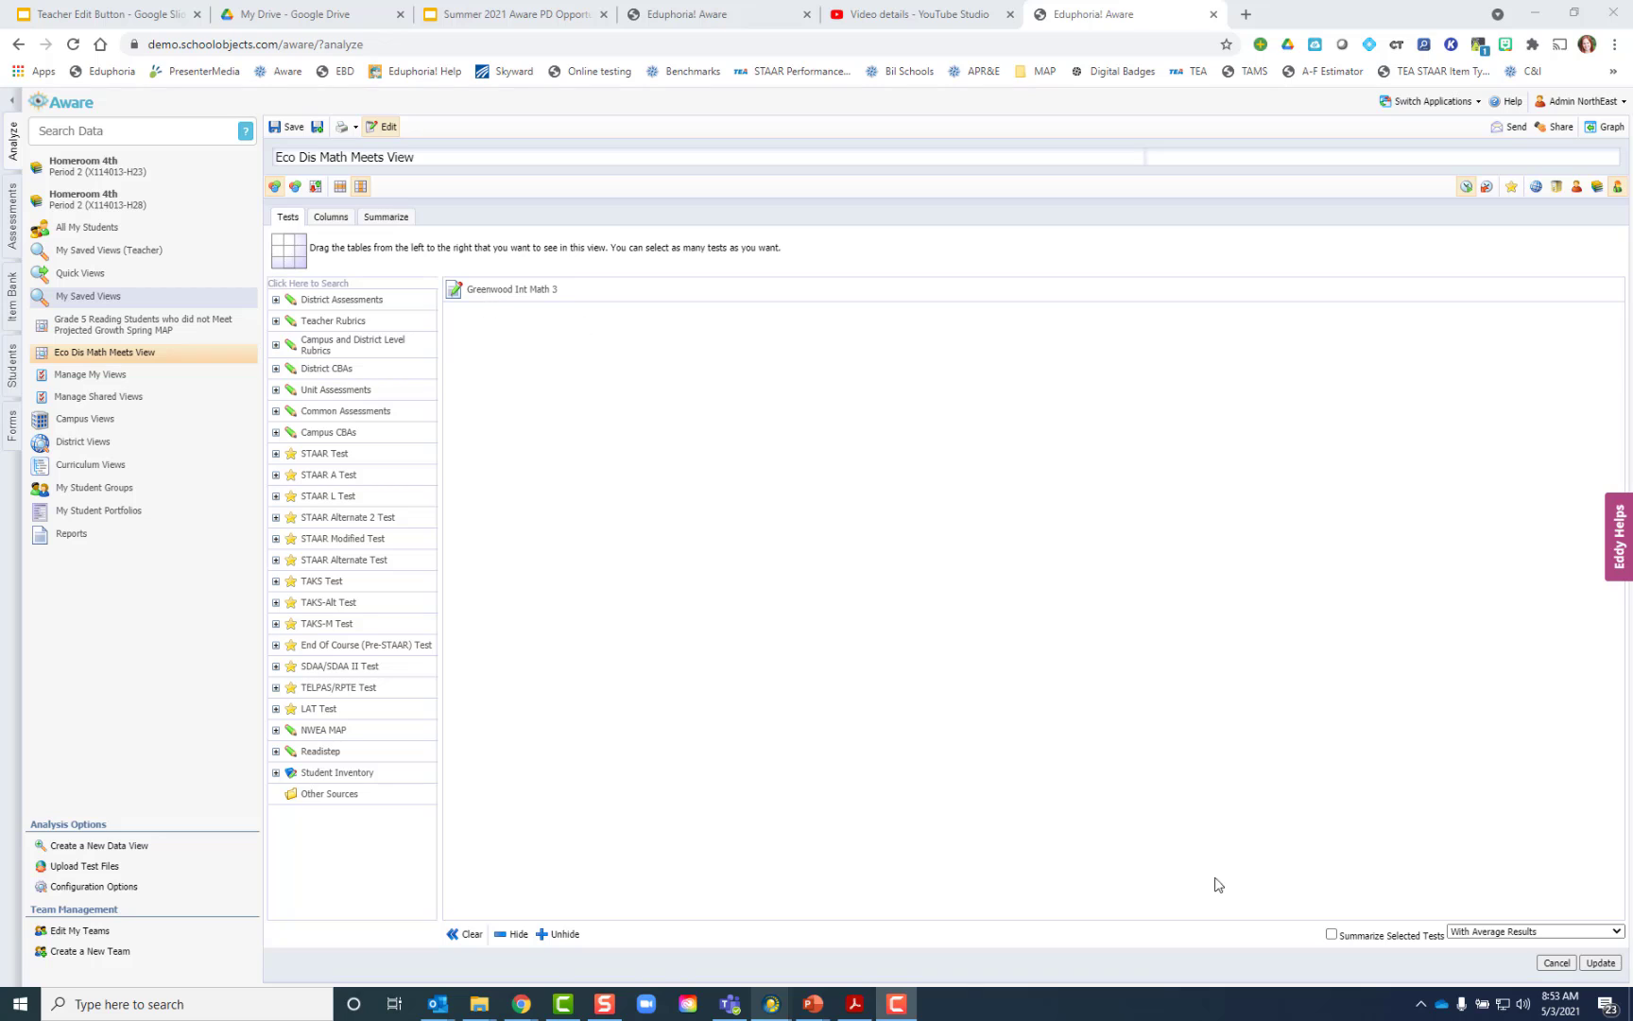
pyautogui.click(1601, 963)
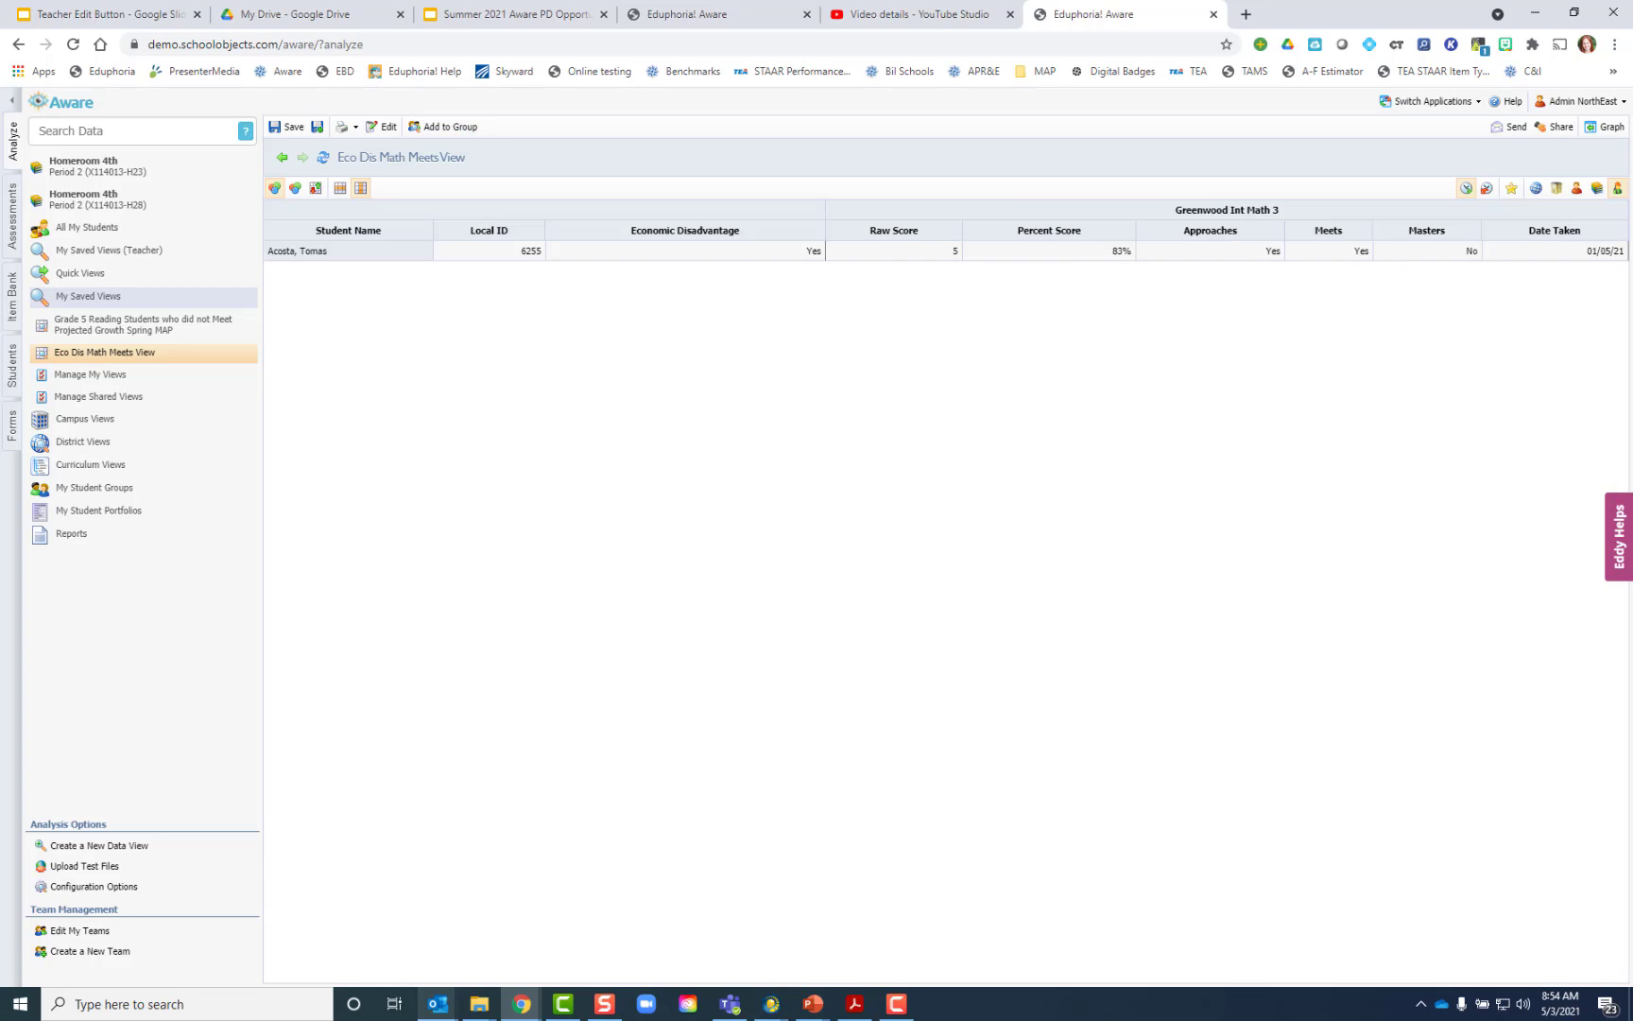
# Switch to the student area and open the management of administrative monitor groups.
pyautogui.press('F10')
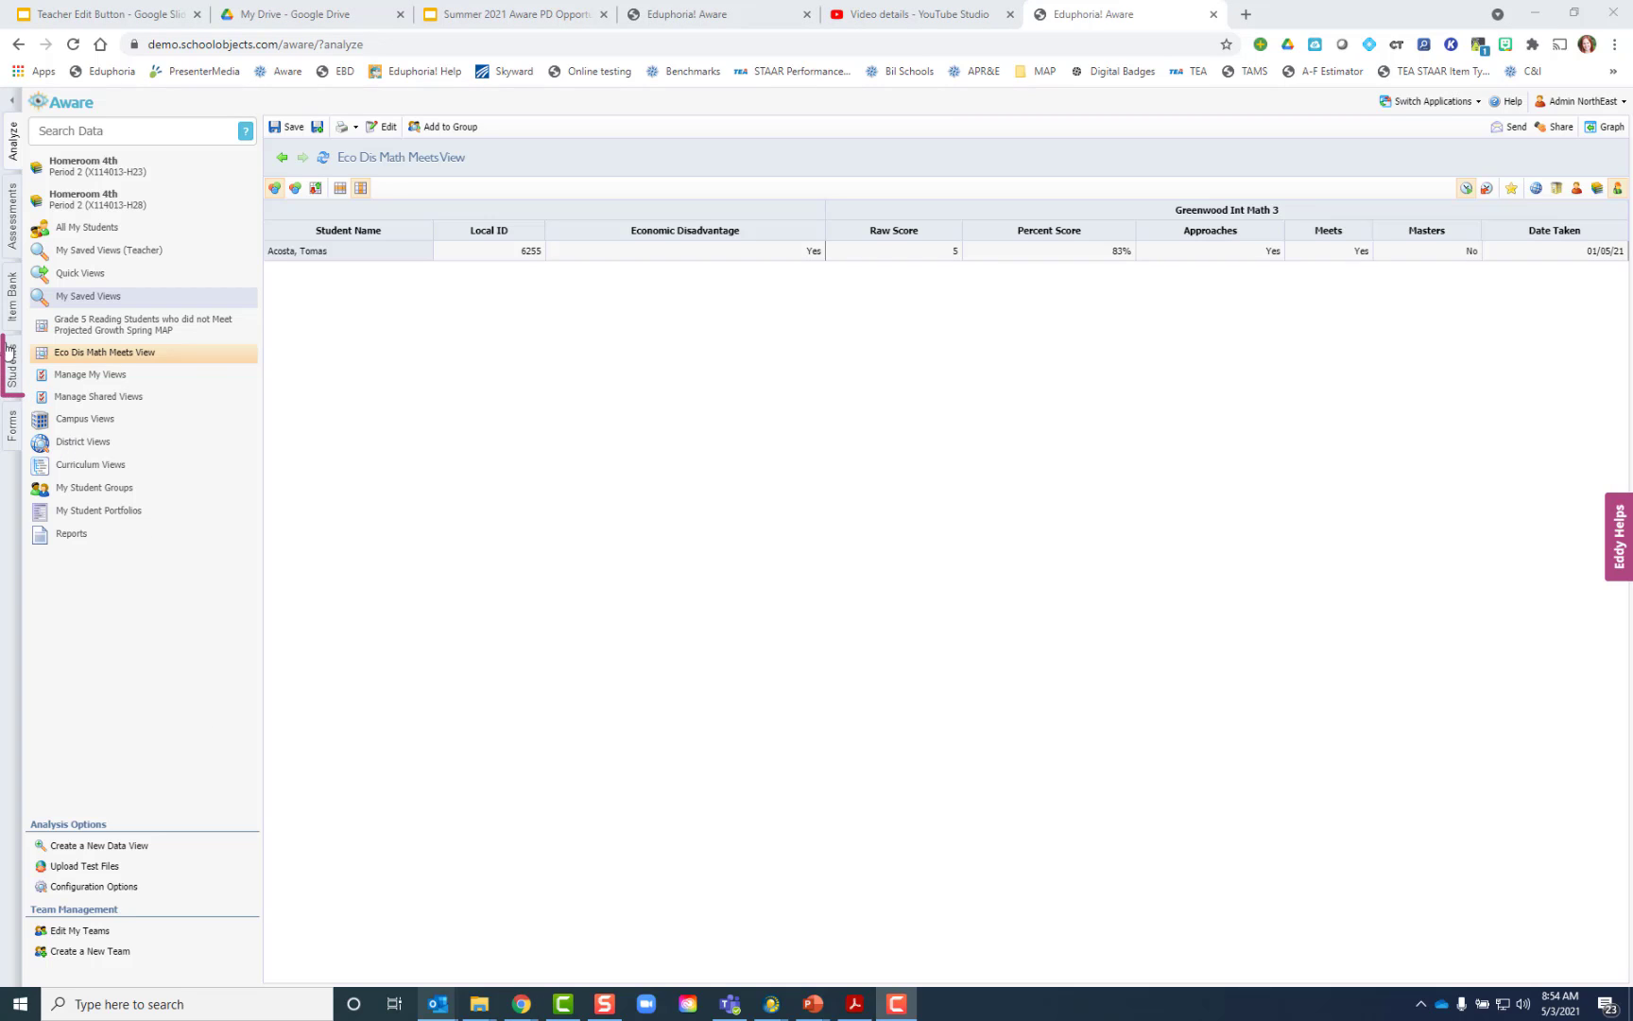
pyautogui.click(10, 378)
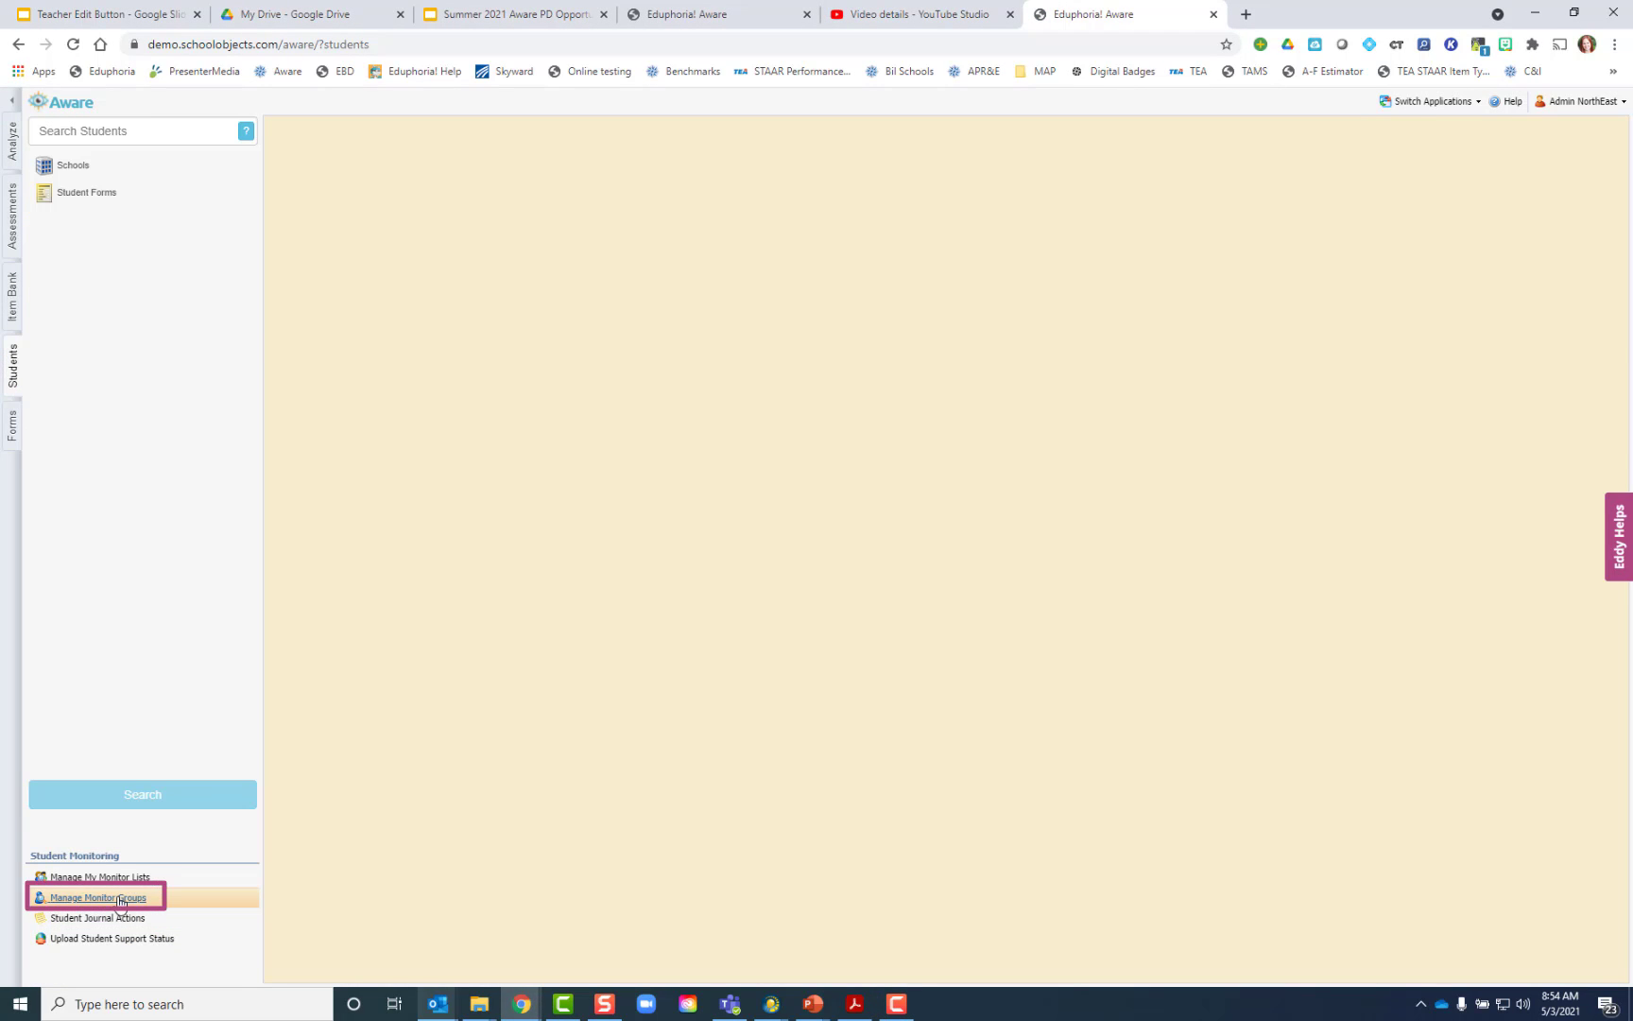
pyautogui.click(121, 900)
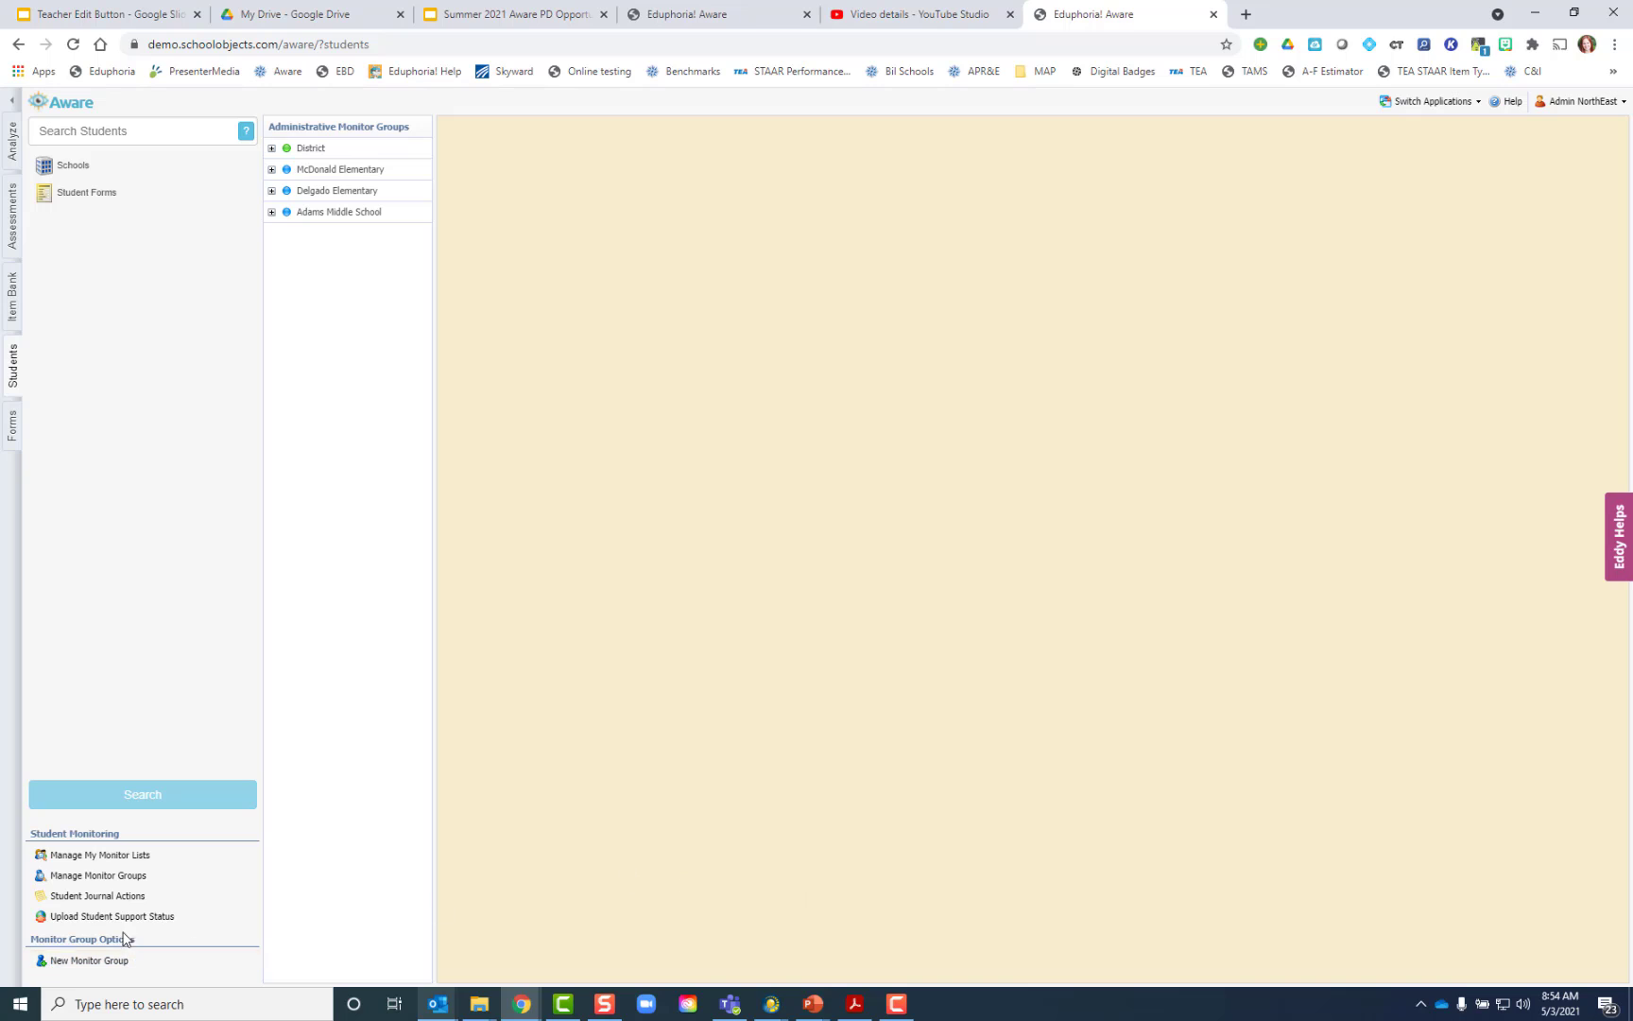
pyautogui.click(1616, 44)
pyautogui.click(1509, 199)
pyautogui.click(1505, 200)
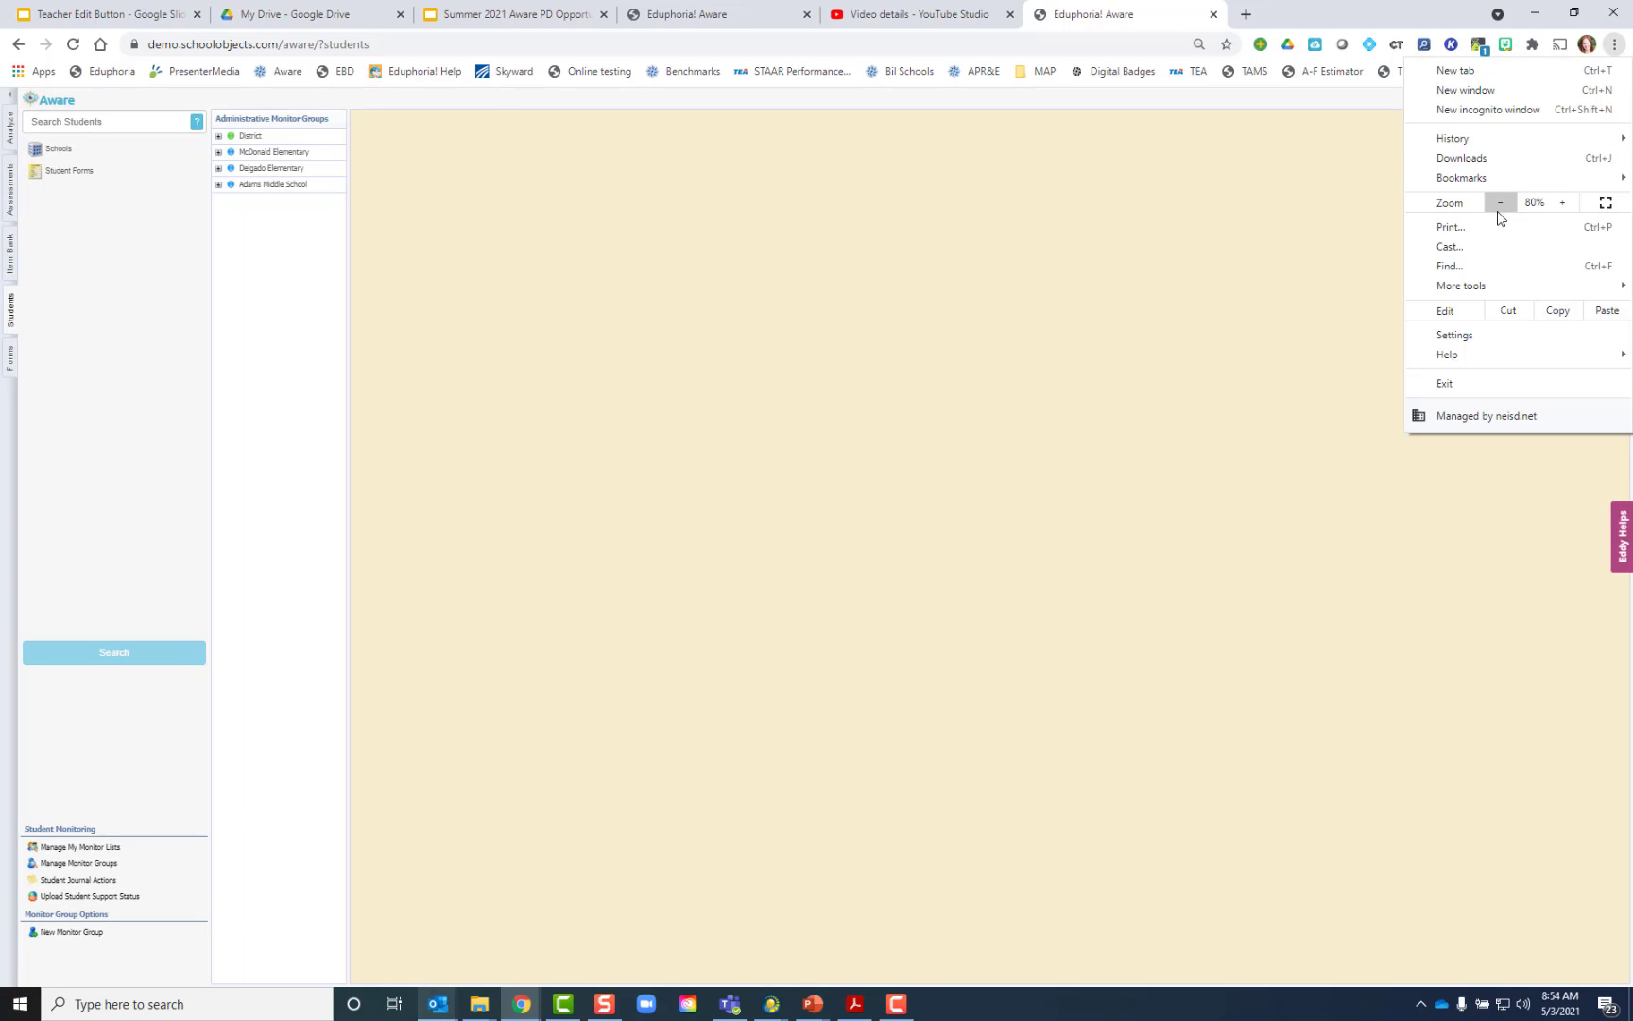
pyautogui.click(1564, 202)
pyautogui.click(1616, 45)
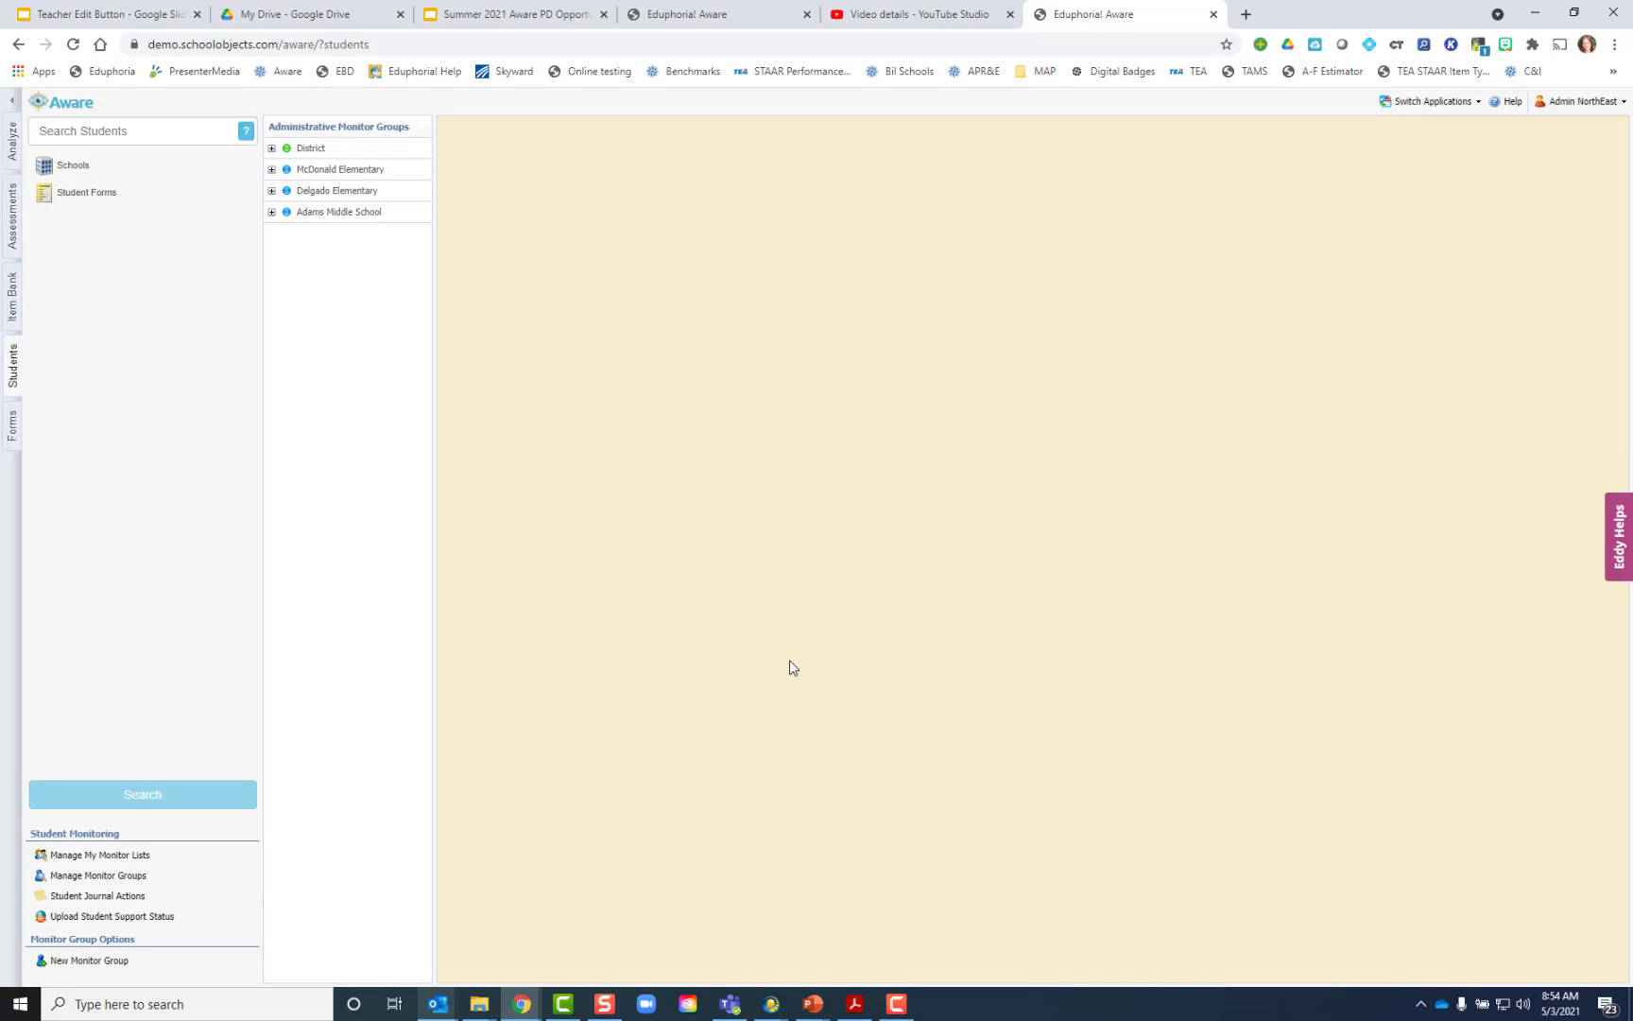
# Open the first unnamed District monitor group, name it "District Math Meets Eco Dis 2020-21" and save it.
pyautogui.click(271, 148)
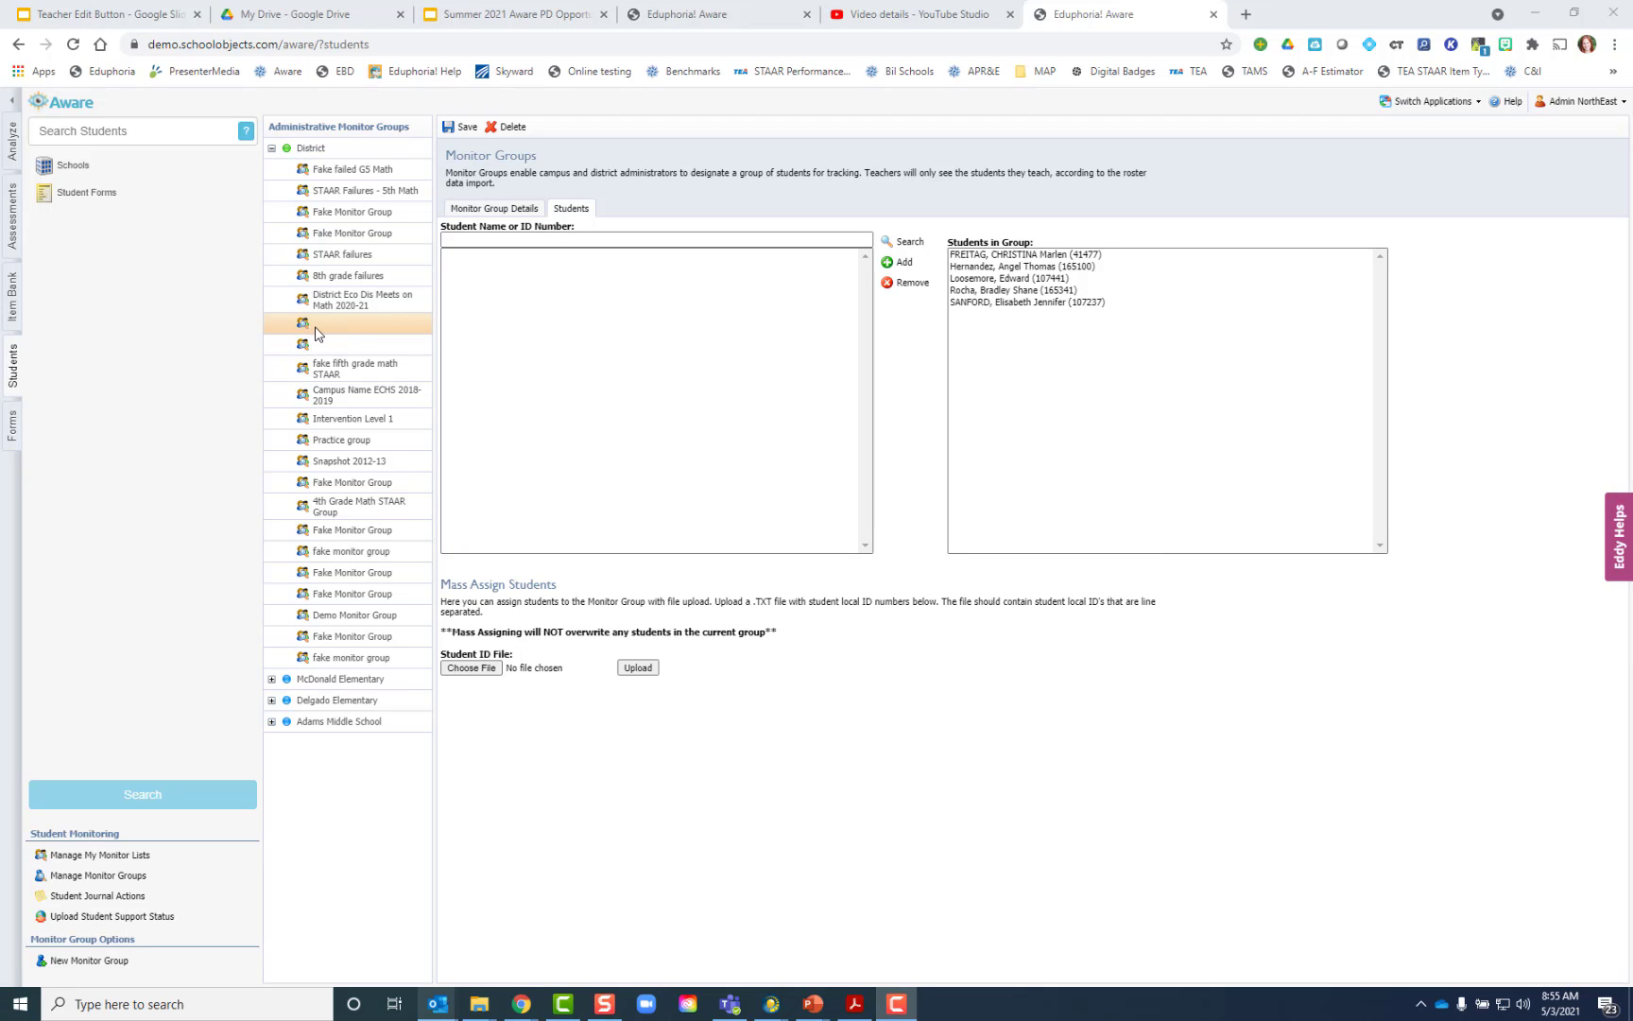
pyautogui.click(495, 209)
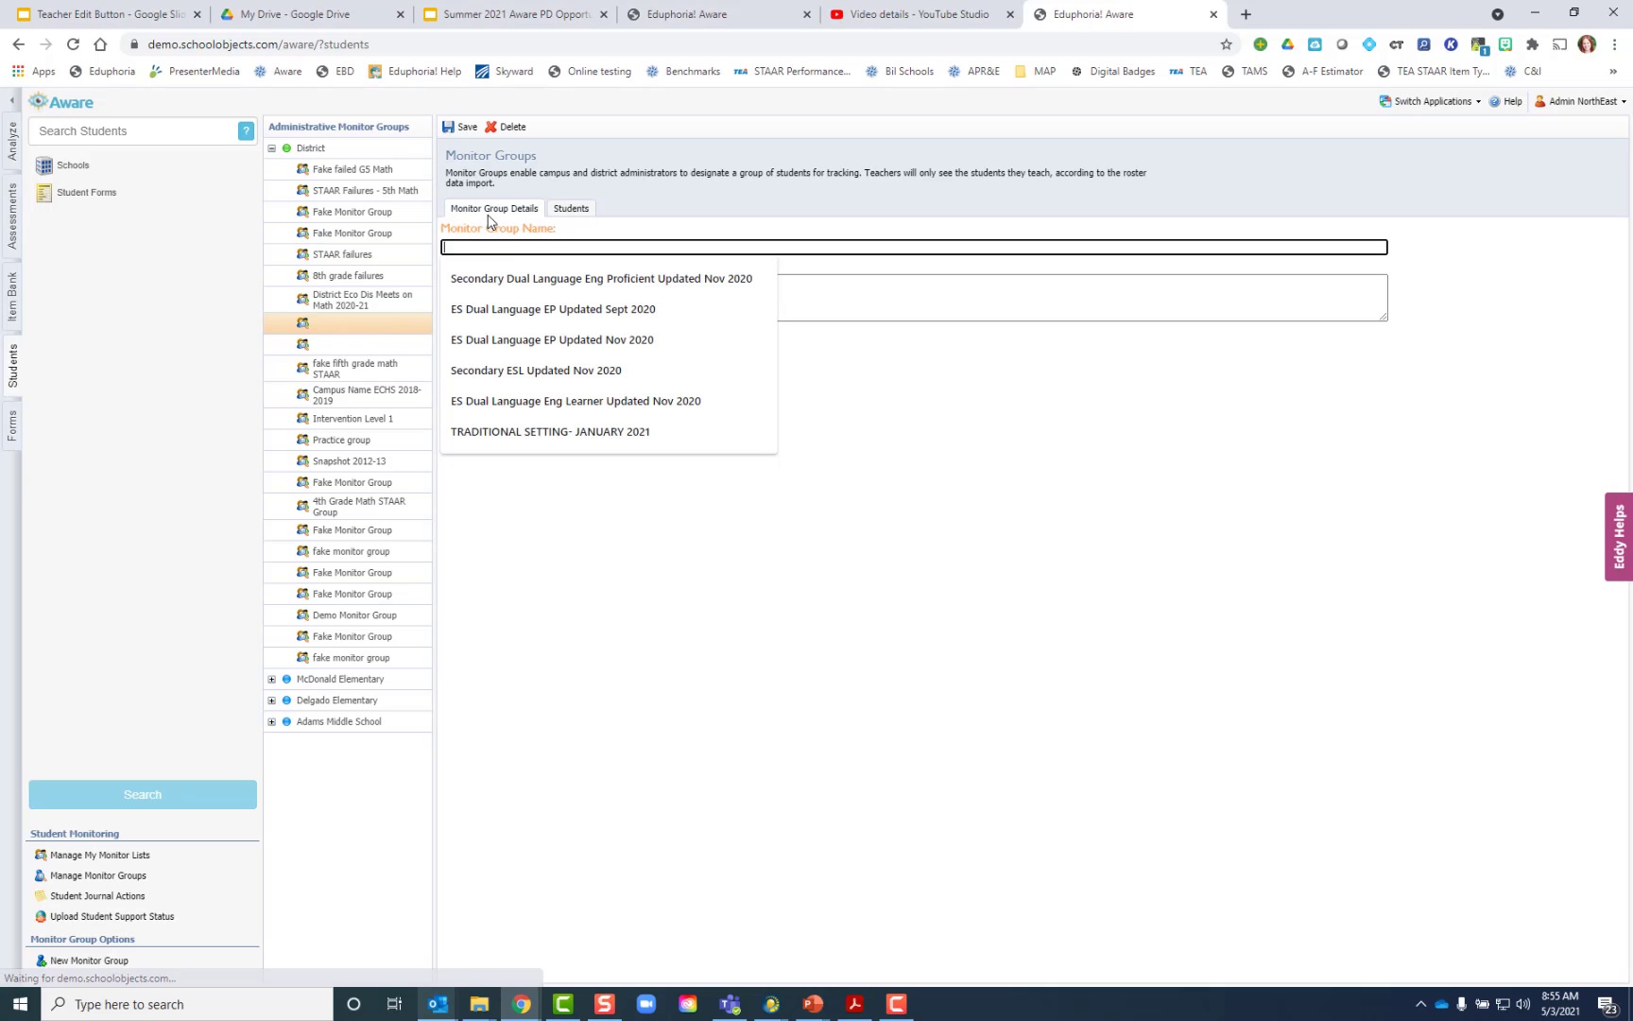
pyautogui.click(485, 247)
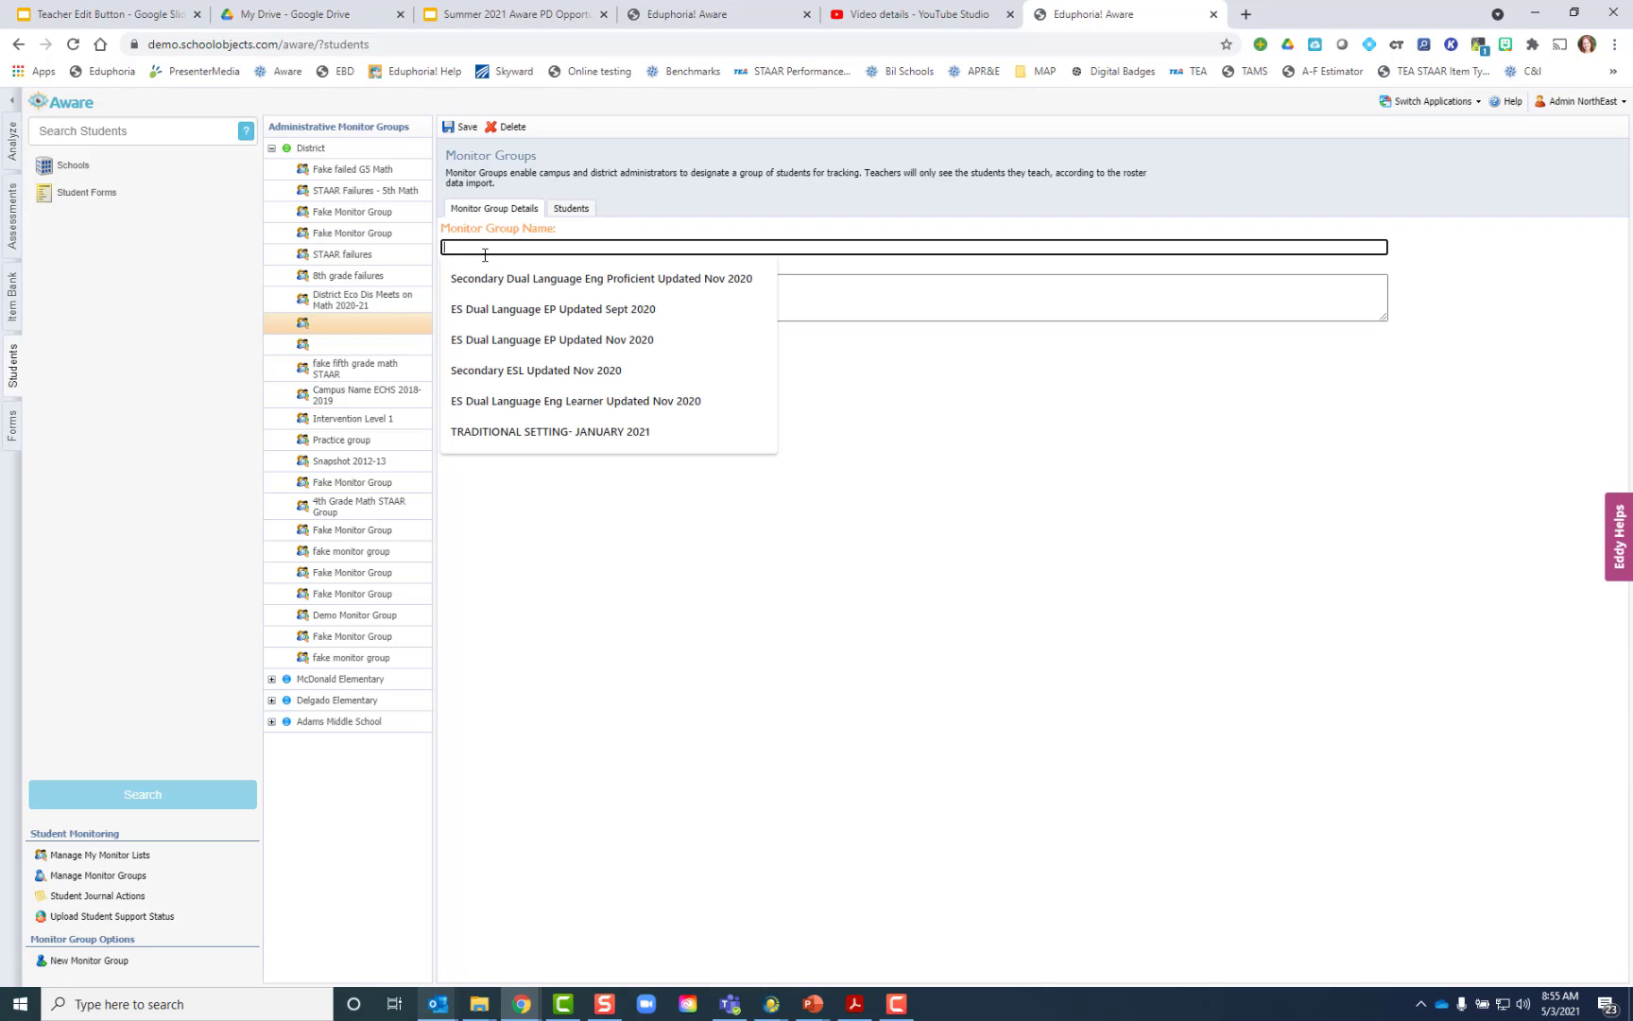
pyautogui.write('Distri')
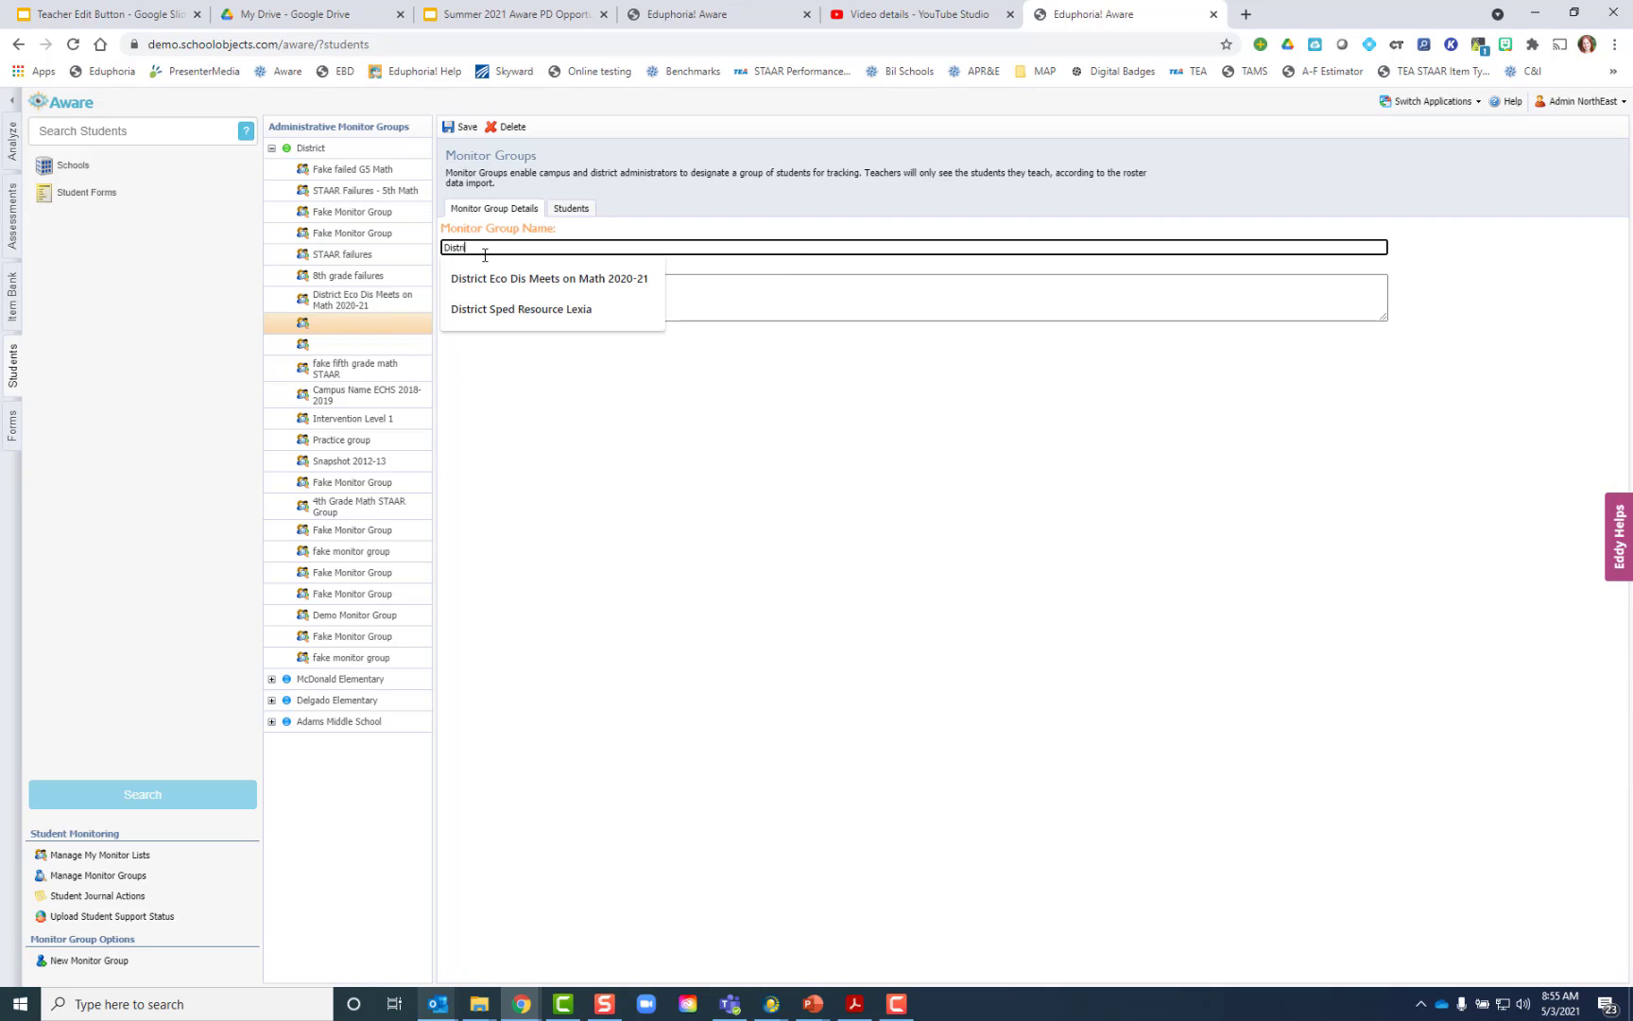
pyautogui.write('ct Math Meets')
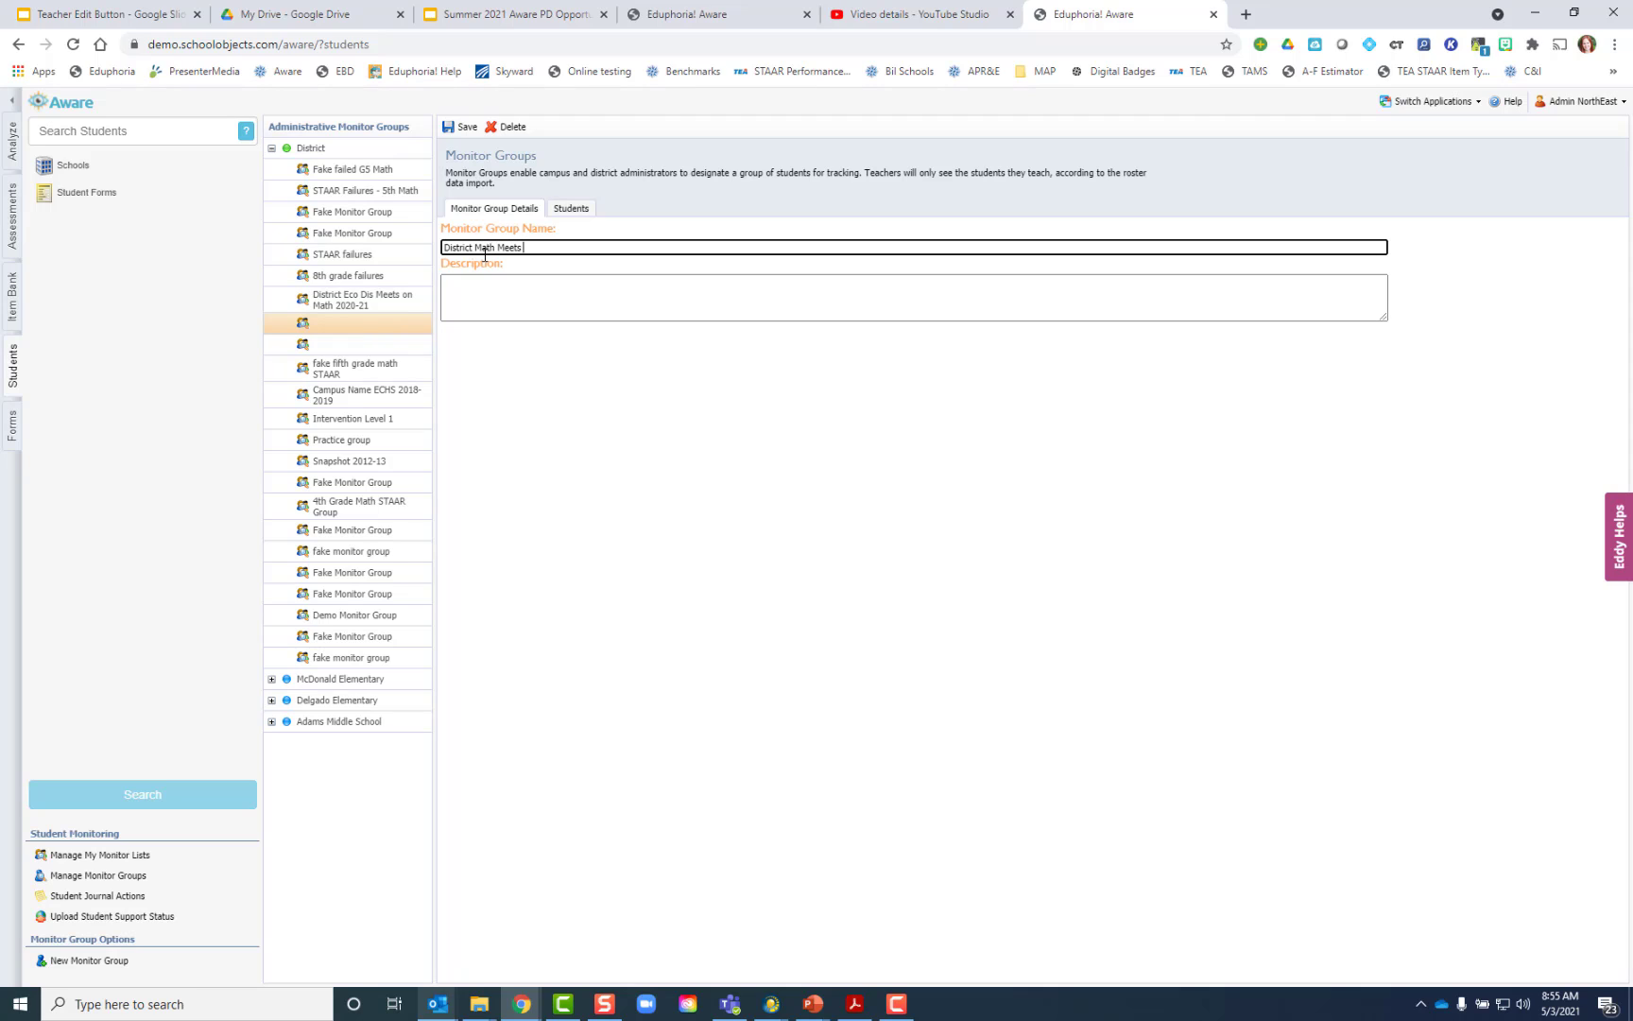
pyautogui.write(' Eco Dis 2020-21')
pyautogui.click(463, 126)
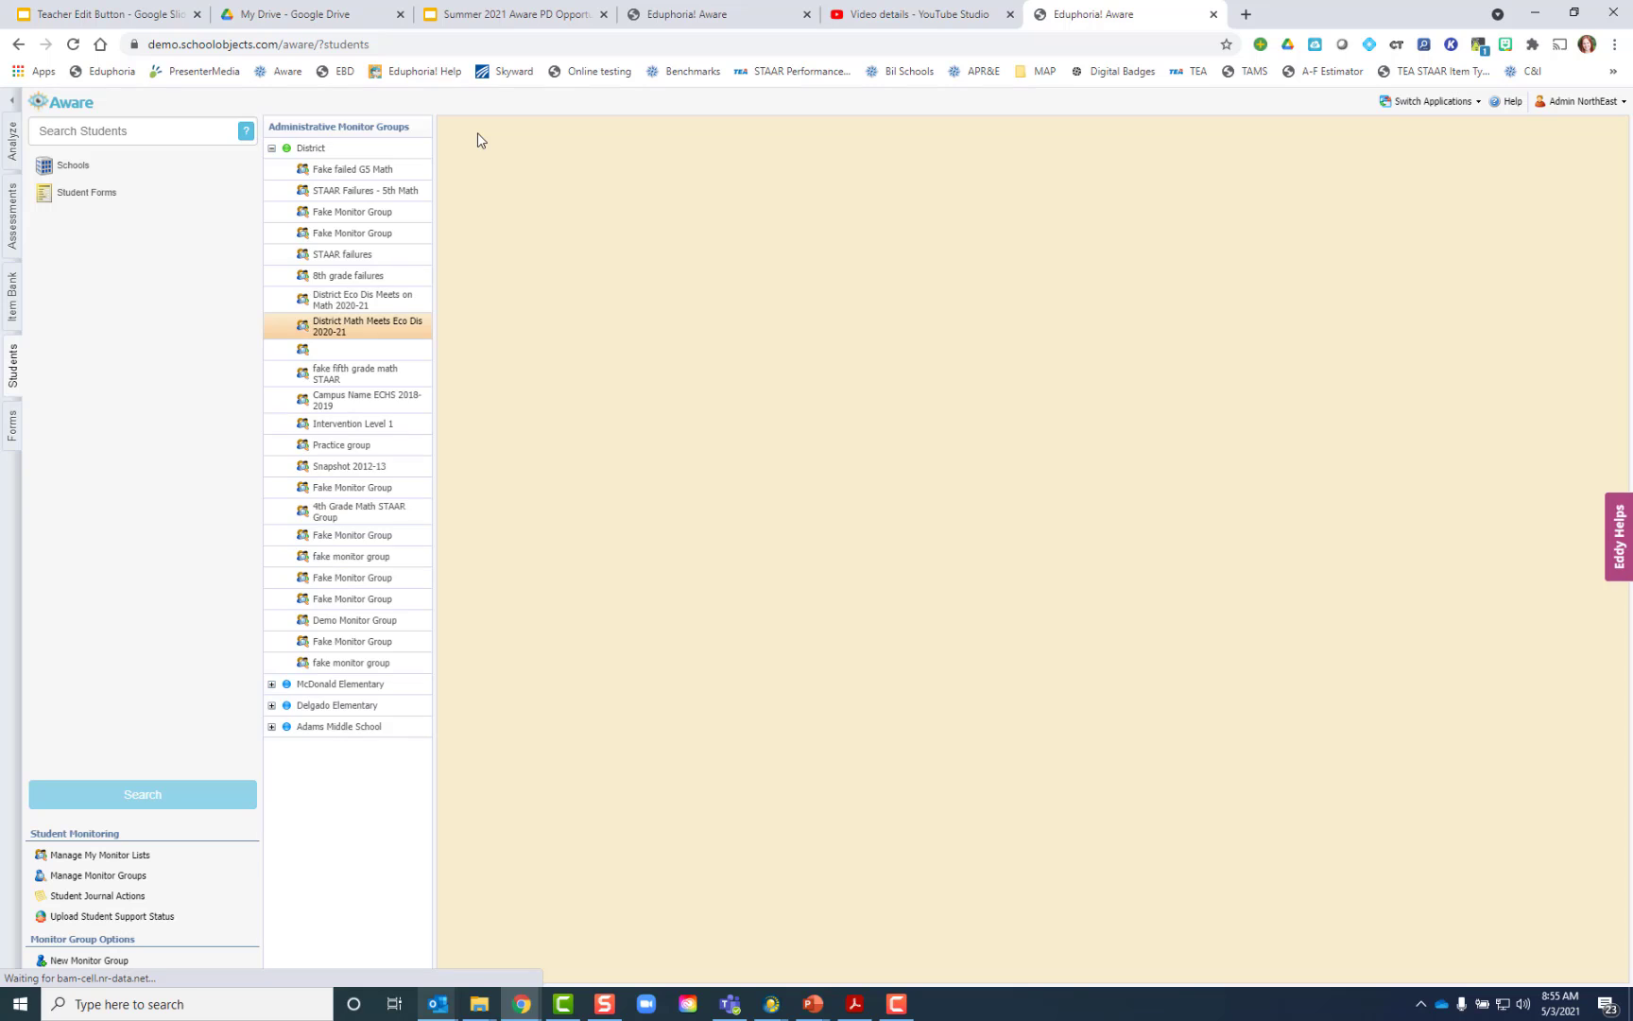
# Open the student list of the District Math Meets Eco Dis 2020-21 group and search for students by last name.
pyautogui.click(412, 326)
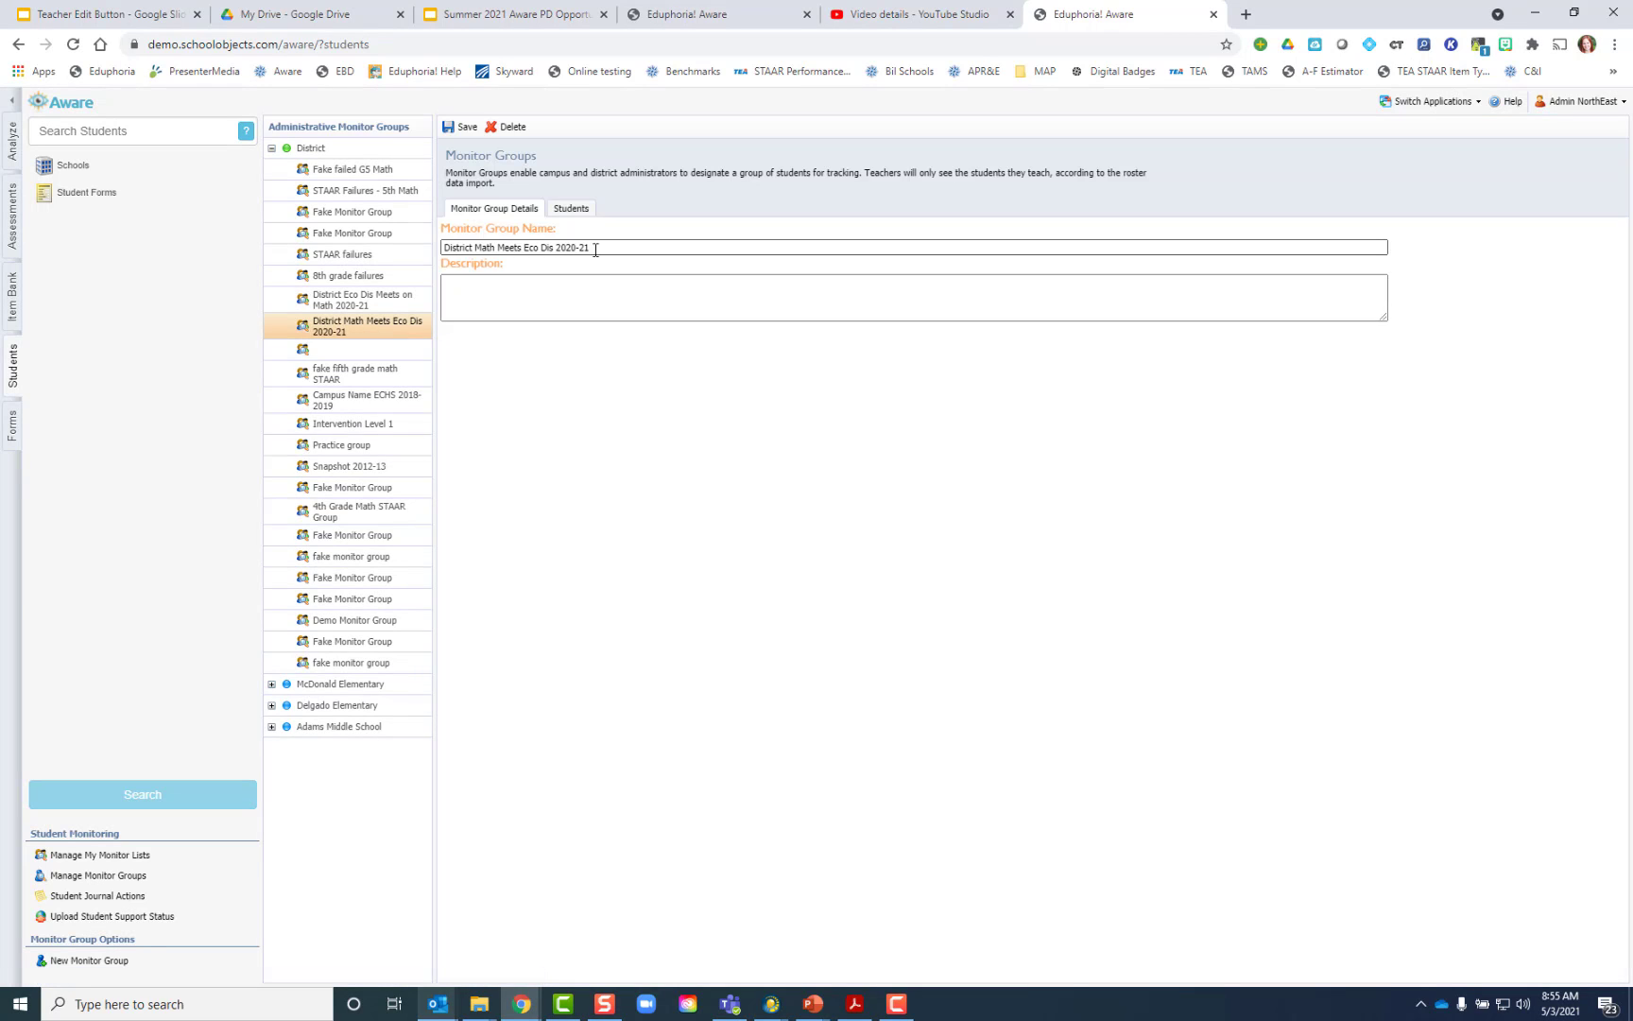
pyautogui.click(572, 208)
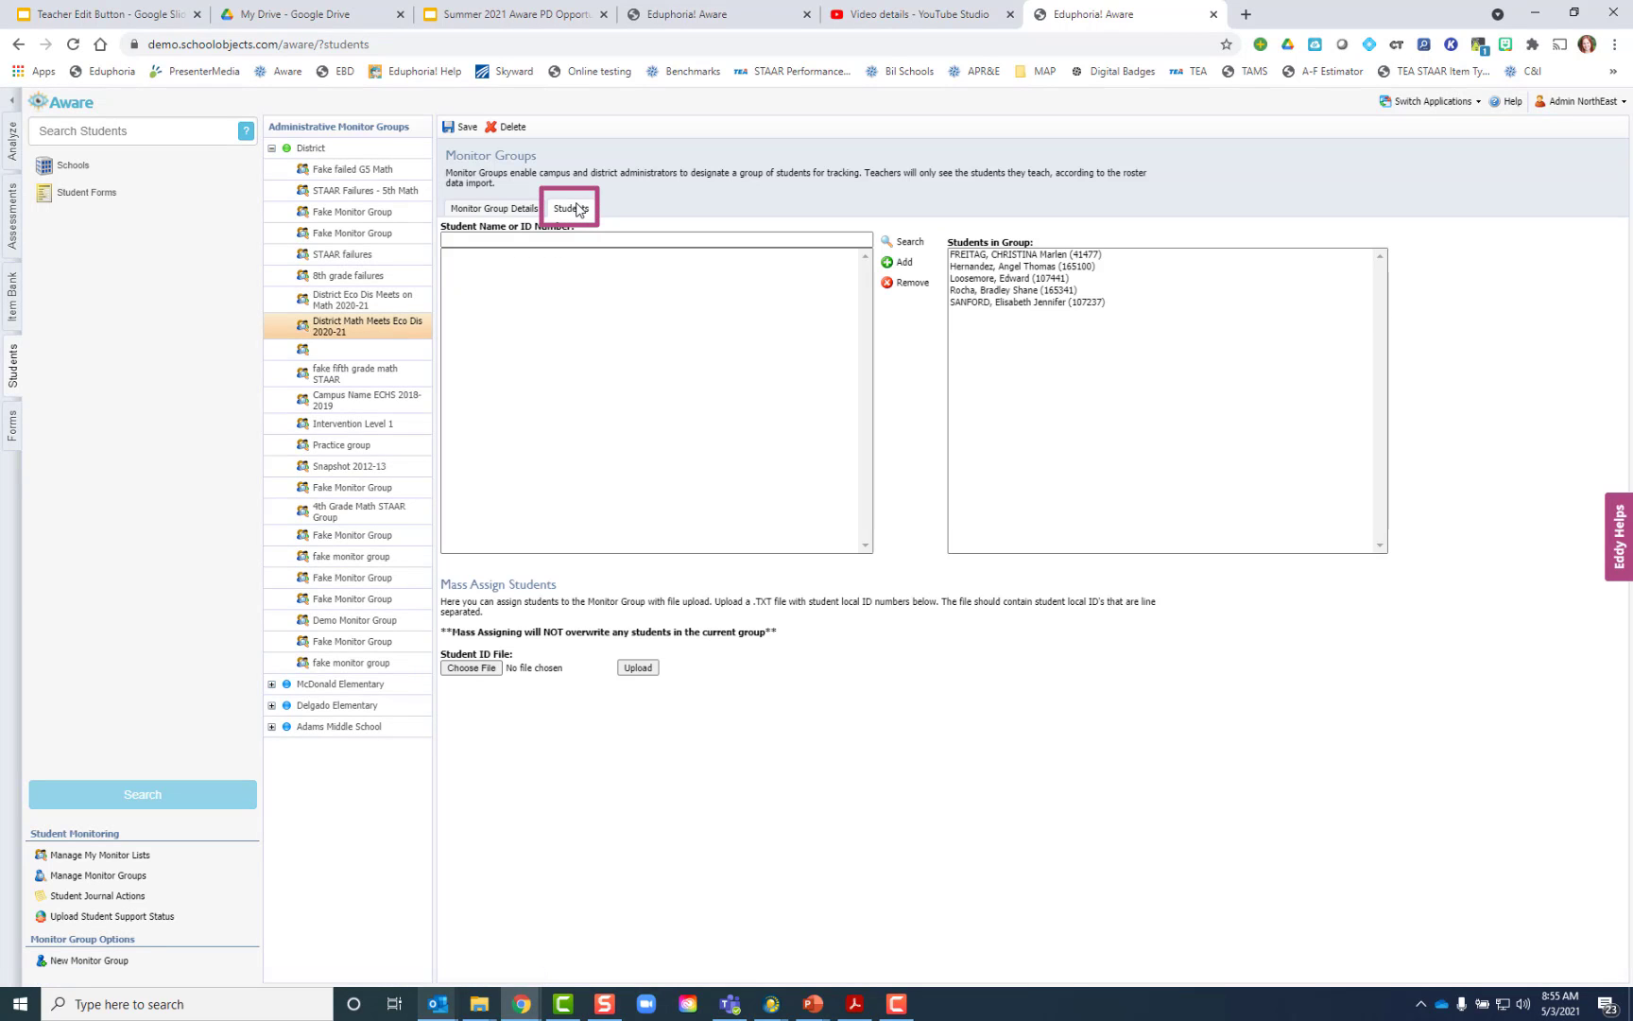
pyautogui.moveTo(450, 226); pyautogui.dragTo(537, 219)
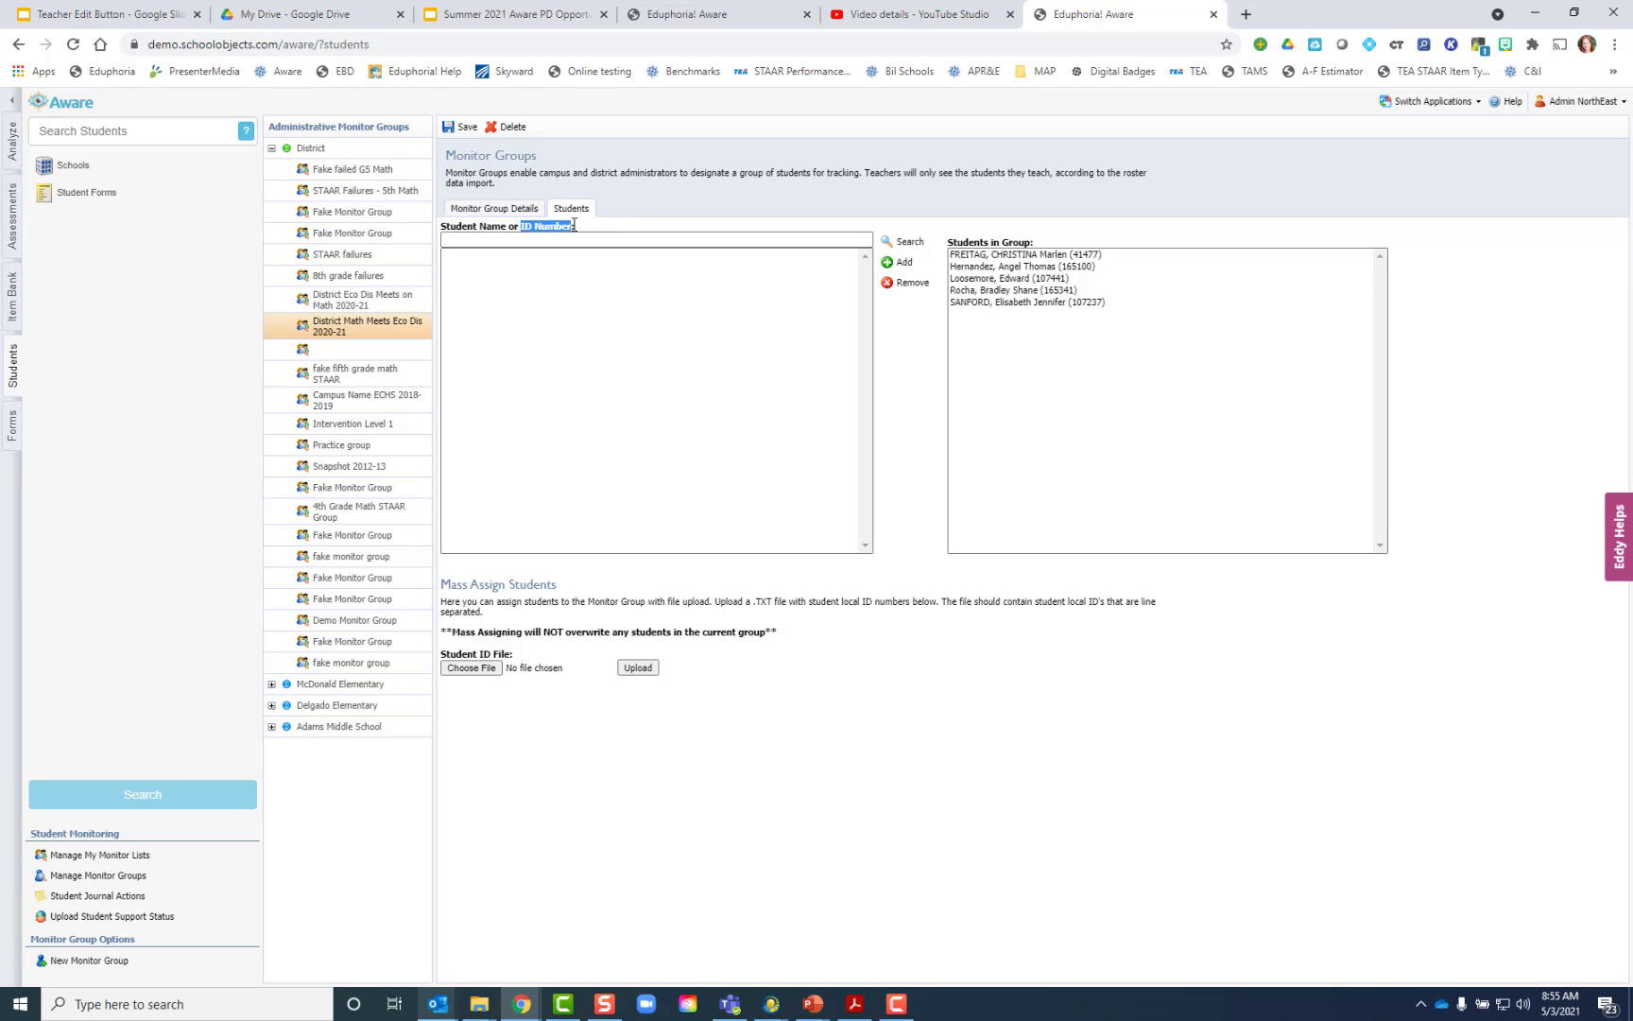
pyautogui.click(526, 240)
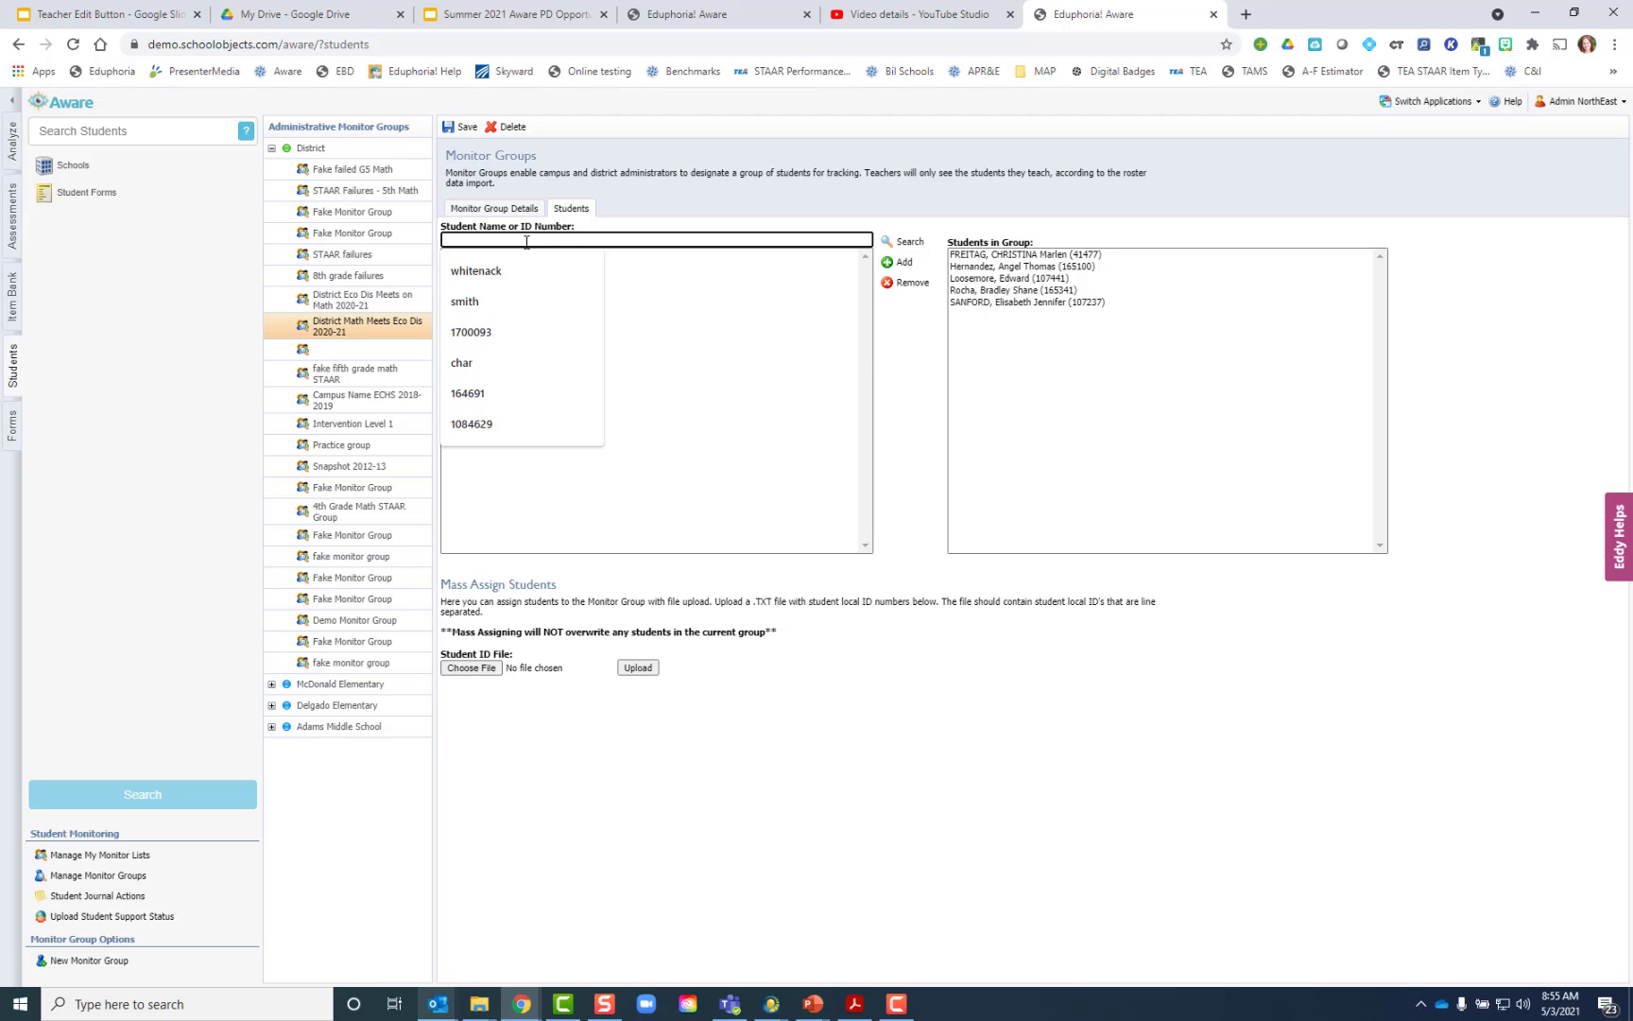
pyautogui.write('smith')
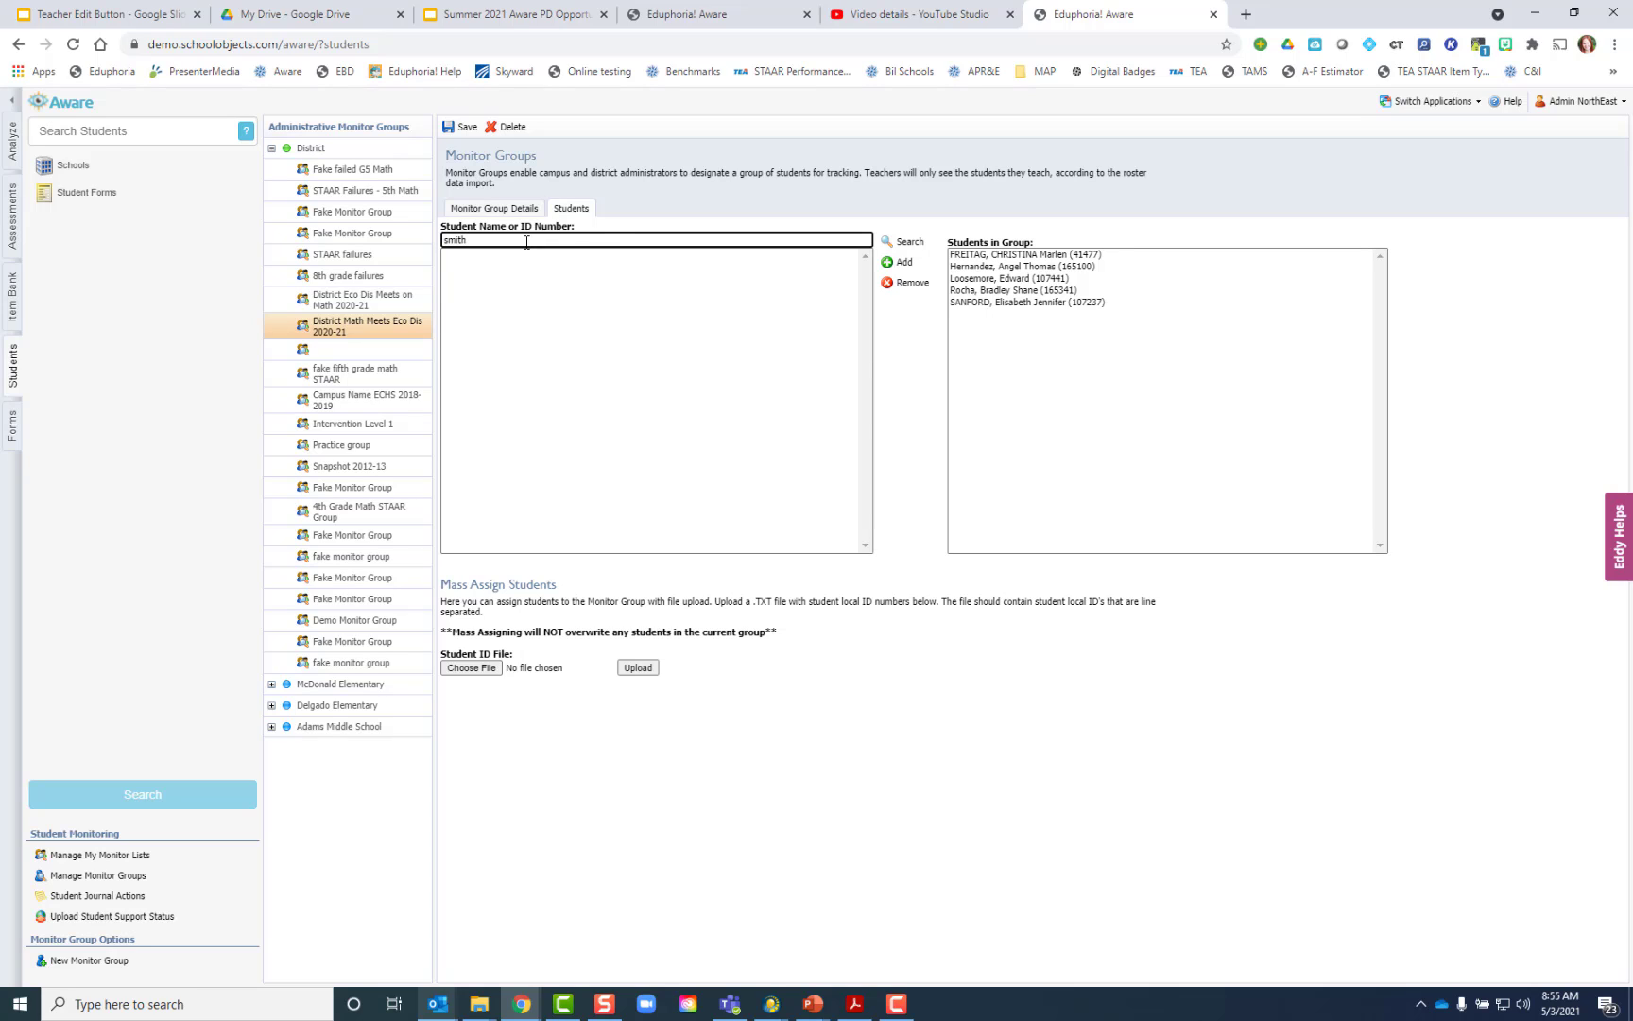
pyautogui.press('Return')
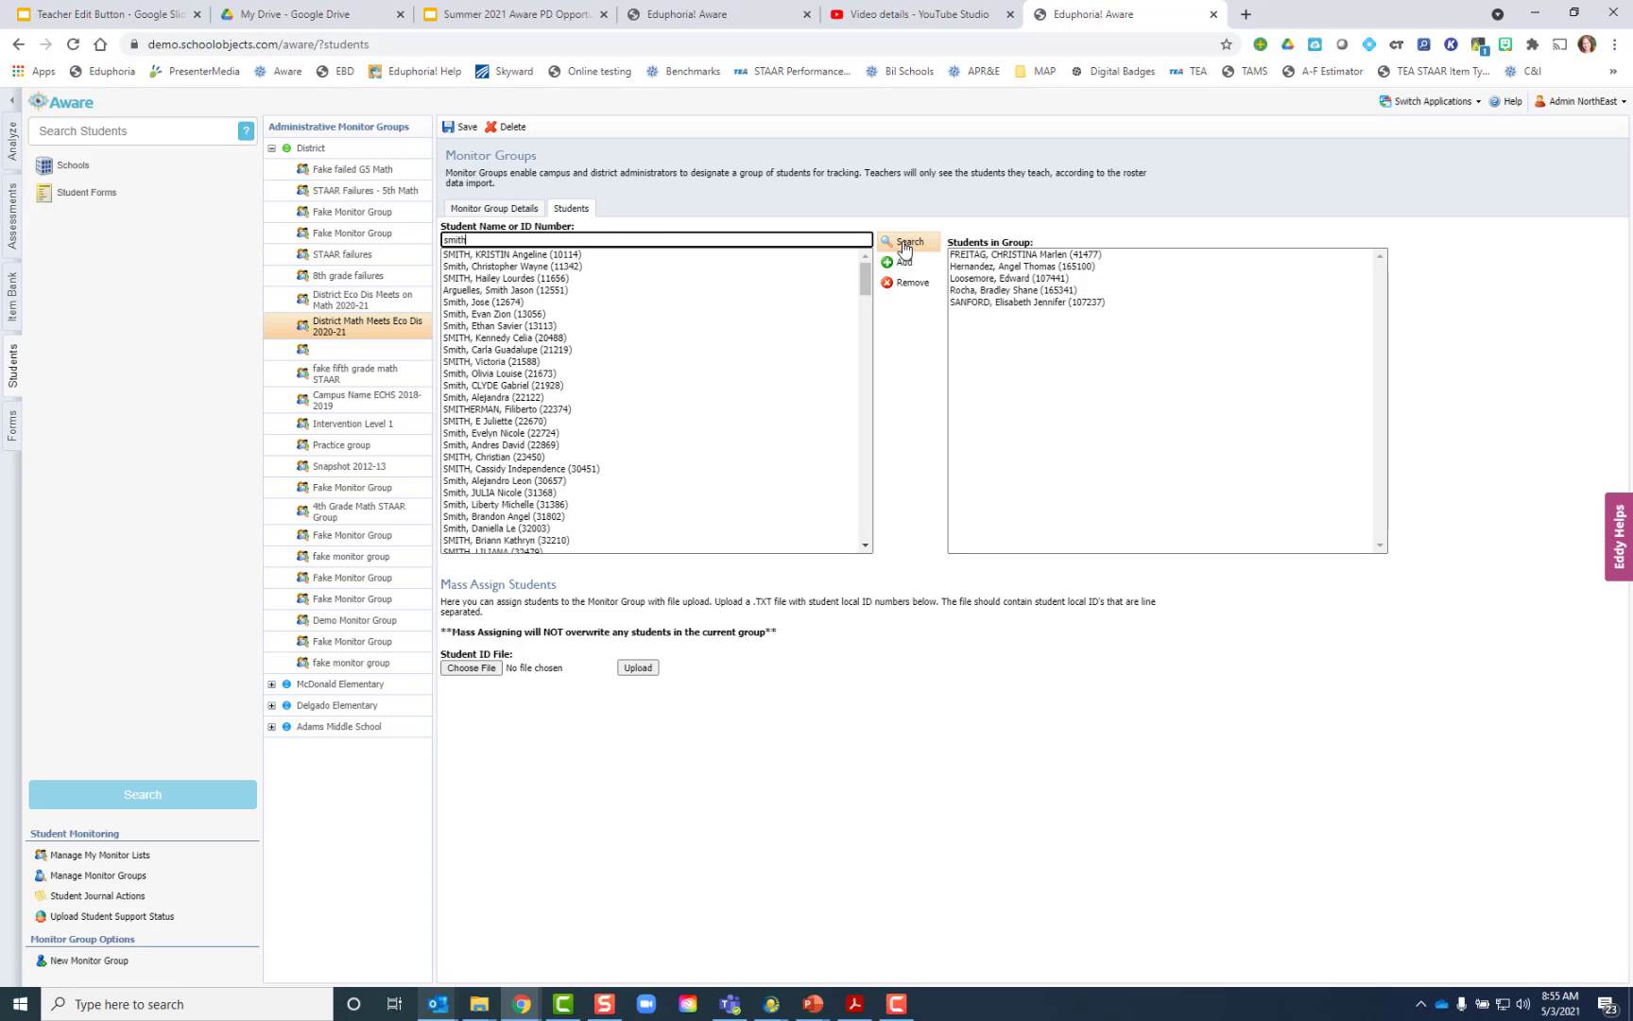
# Select eight non-adjacent students from the upper part of the search results and add them together to the monitor group.
pyautogui.click(502, 257)
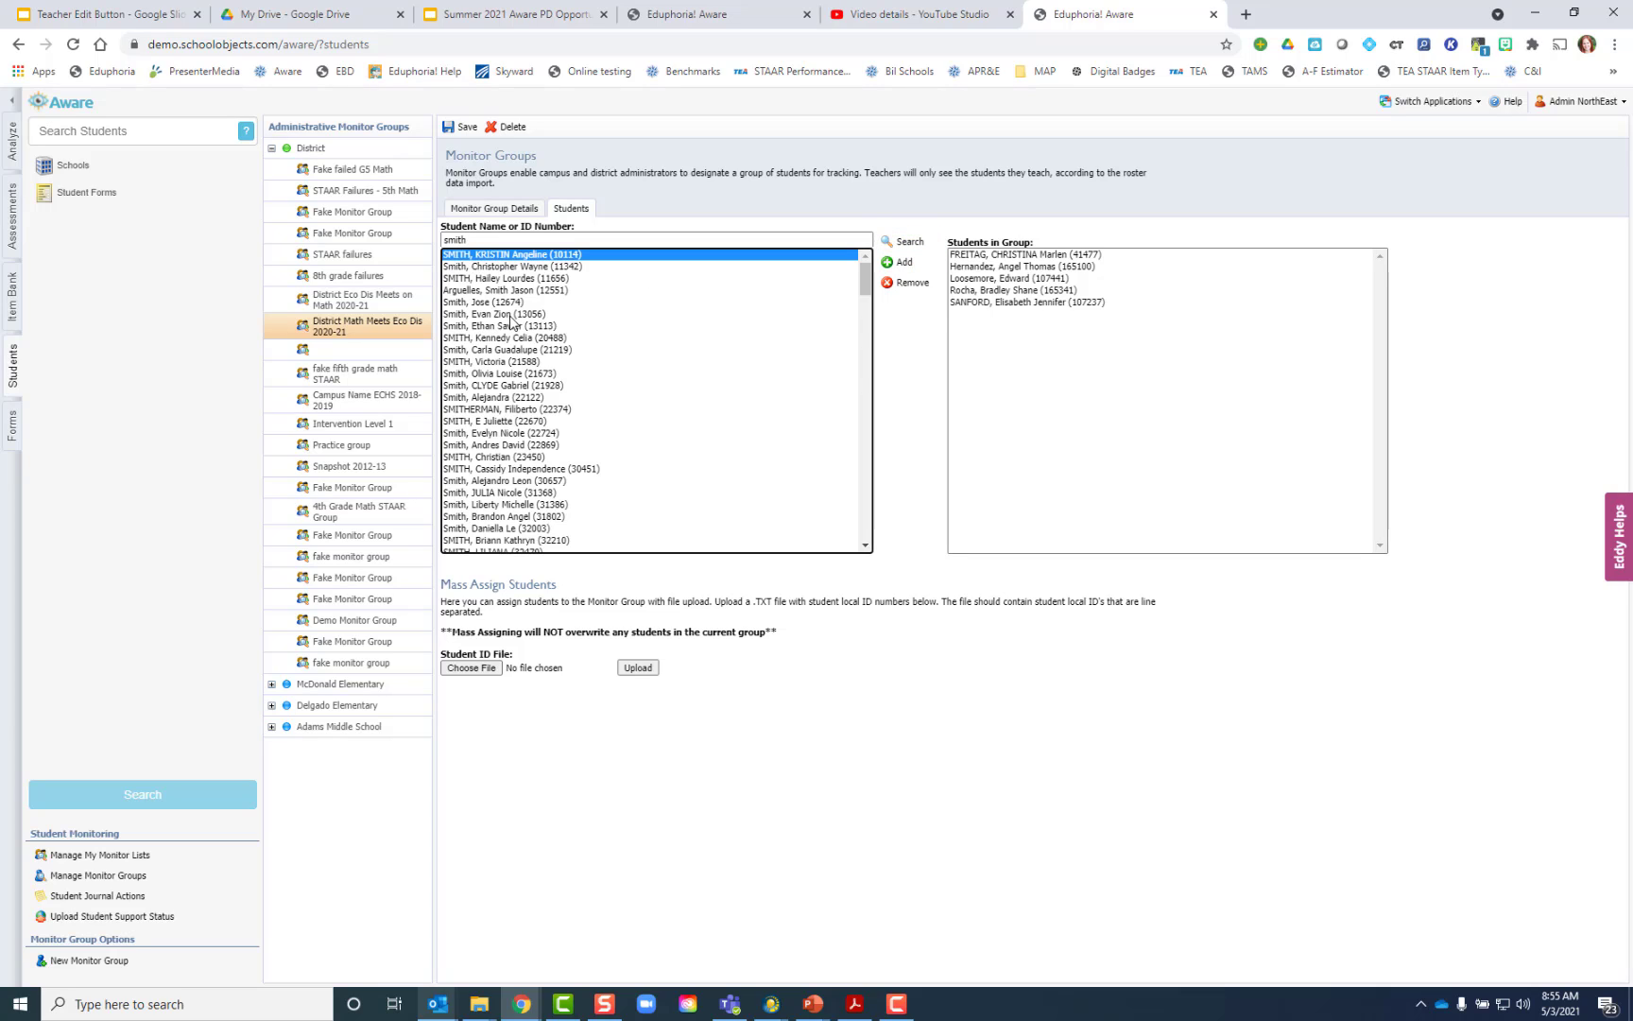
pyautogui.keyDown('ctrl'); pyautogui.click(511, 316); pyautogui.keyUp('ctrl')
pyautogui.keyDown('ctrl'); pyautogui.click(522, 363); pyautogui.keyUp('ctrl')
pyautogui.keyDown('ctrl'); pyautogui.click(526, 410); pyautogui.keyUp('ctrl')
pyautogui.keyDown('ctrl'); pyautogui.click(554, 505); pyautogui.keyUp('ctrl')
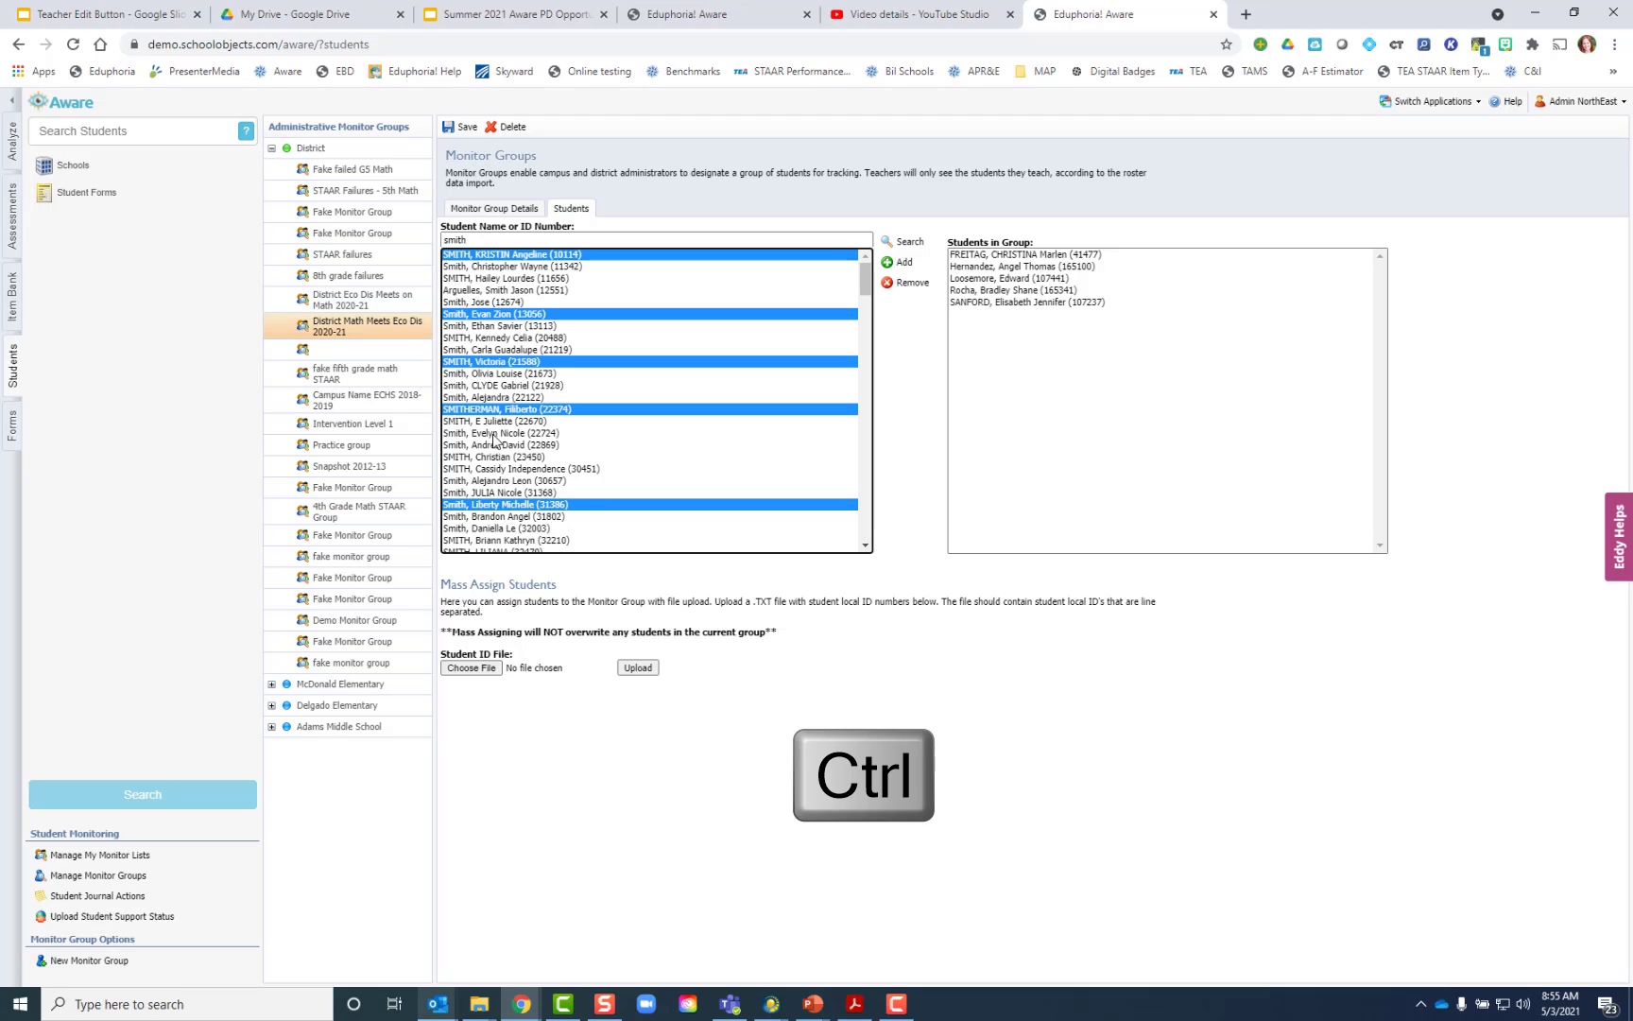
pyautogui.keyDown('ctrl'); pyautogui.click(494, 434); pyautogui.keyUp('ctrl')
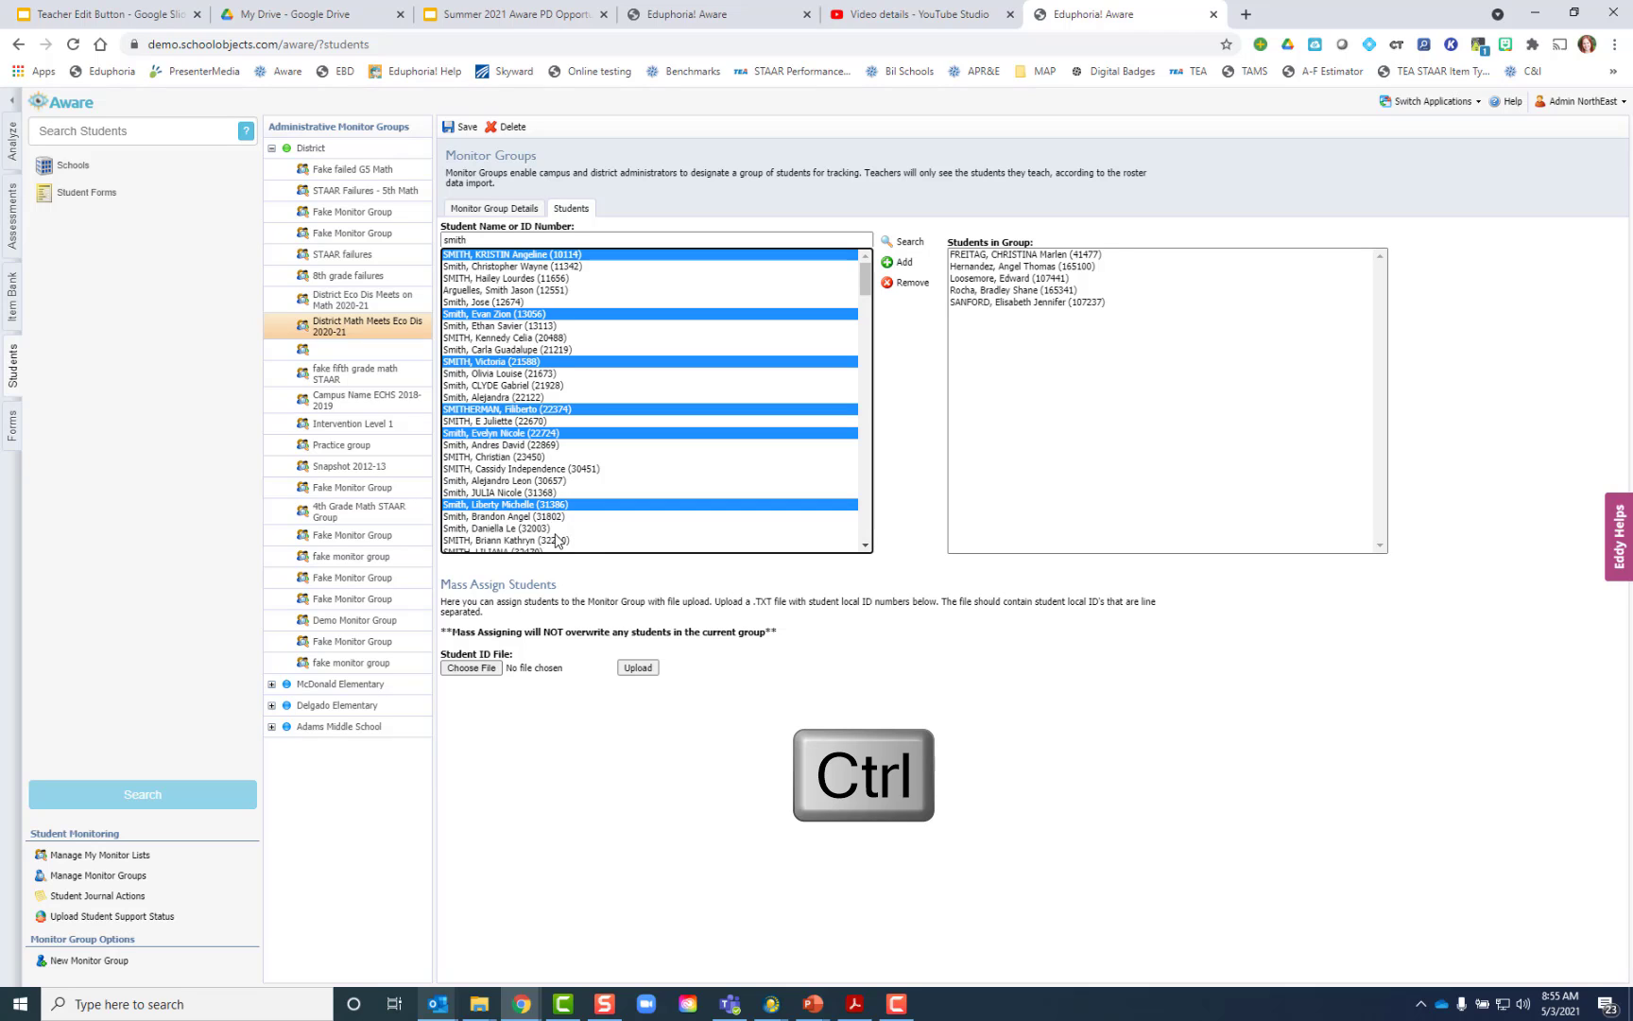
pyautogui.keyDown('ctrl'); pyautogui.click(512, 551); pyautogui.keyUp('ctrl')
pyautogui.keyDown('ctrl'); pyautogui.click(515, 460); pyautogui.keyUp('ctrl')
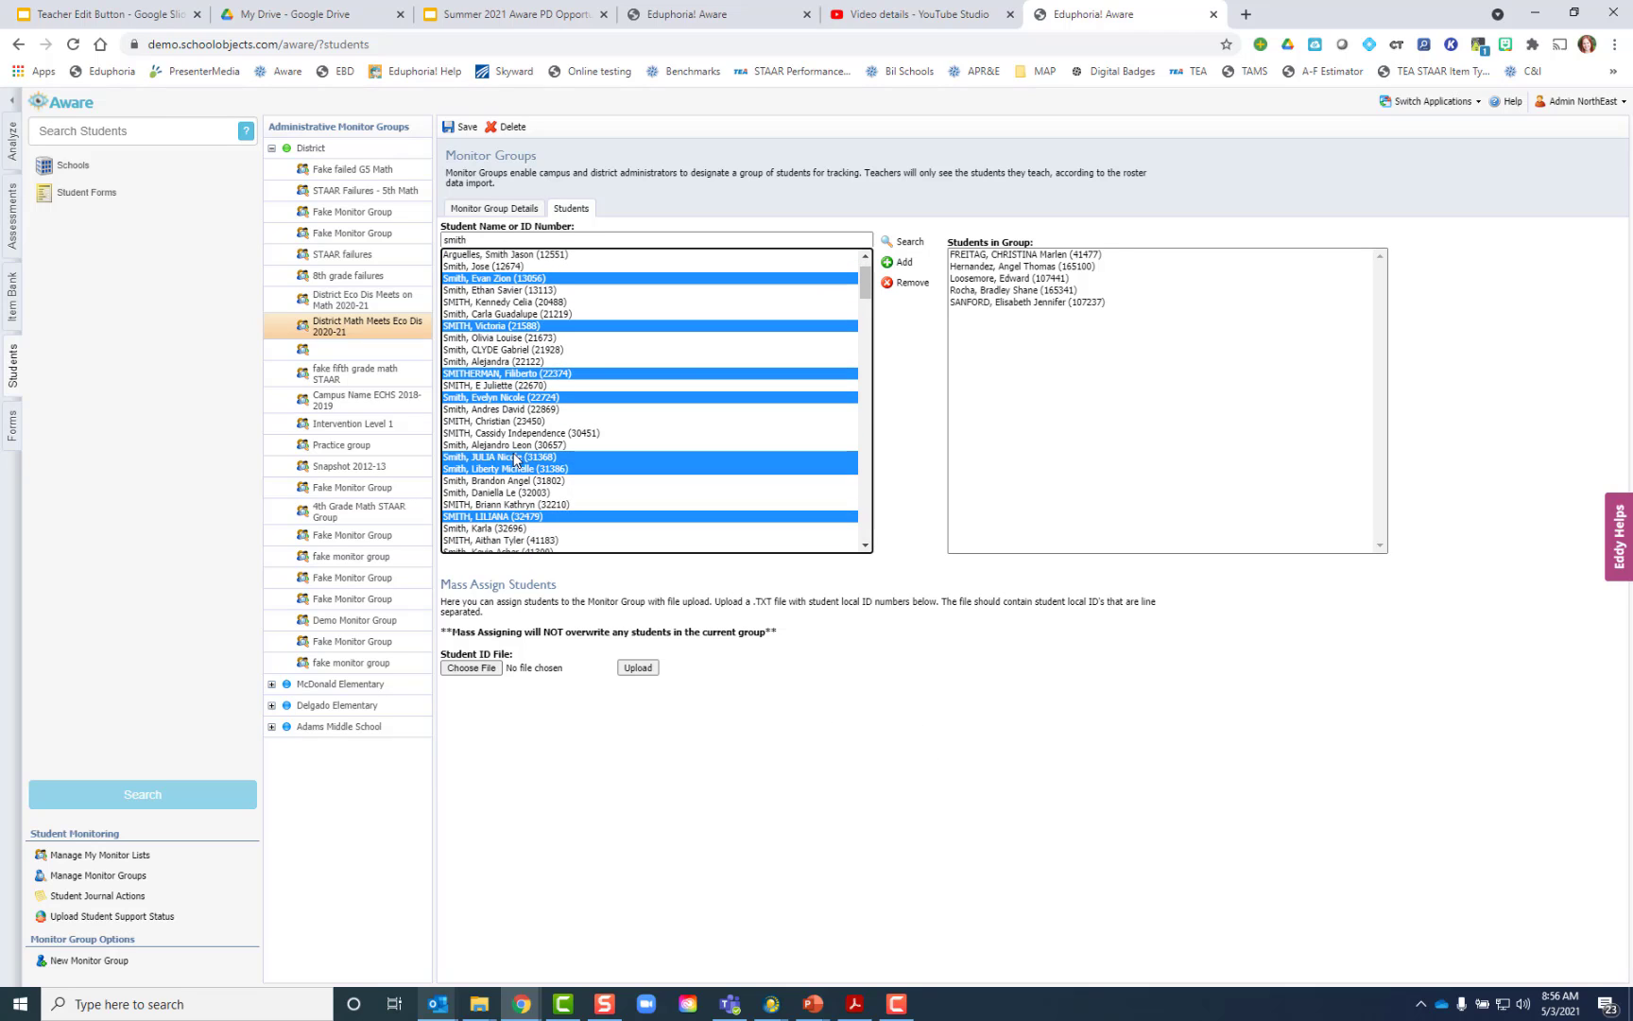
pyautogui.click(899, 269)
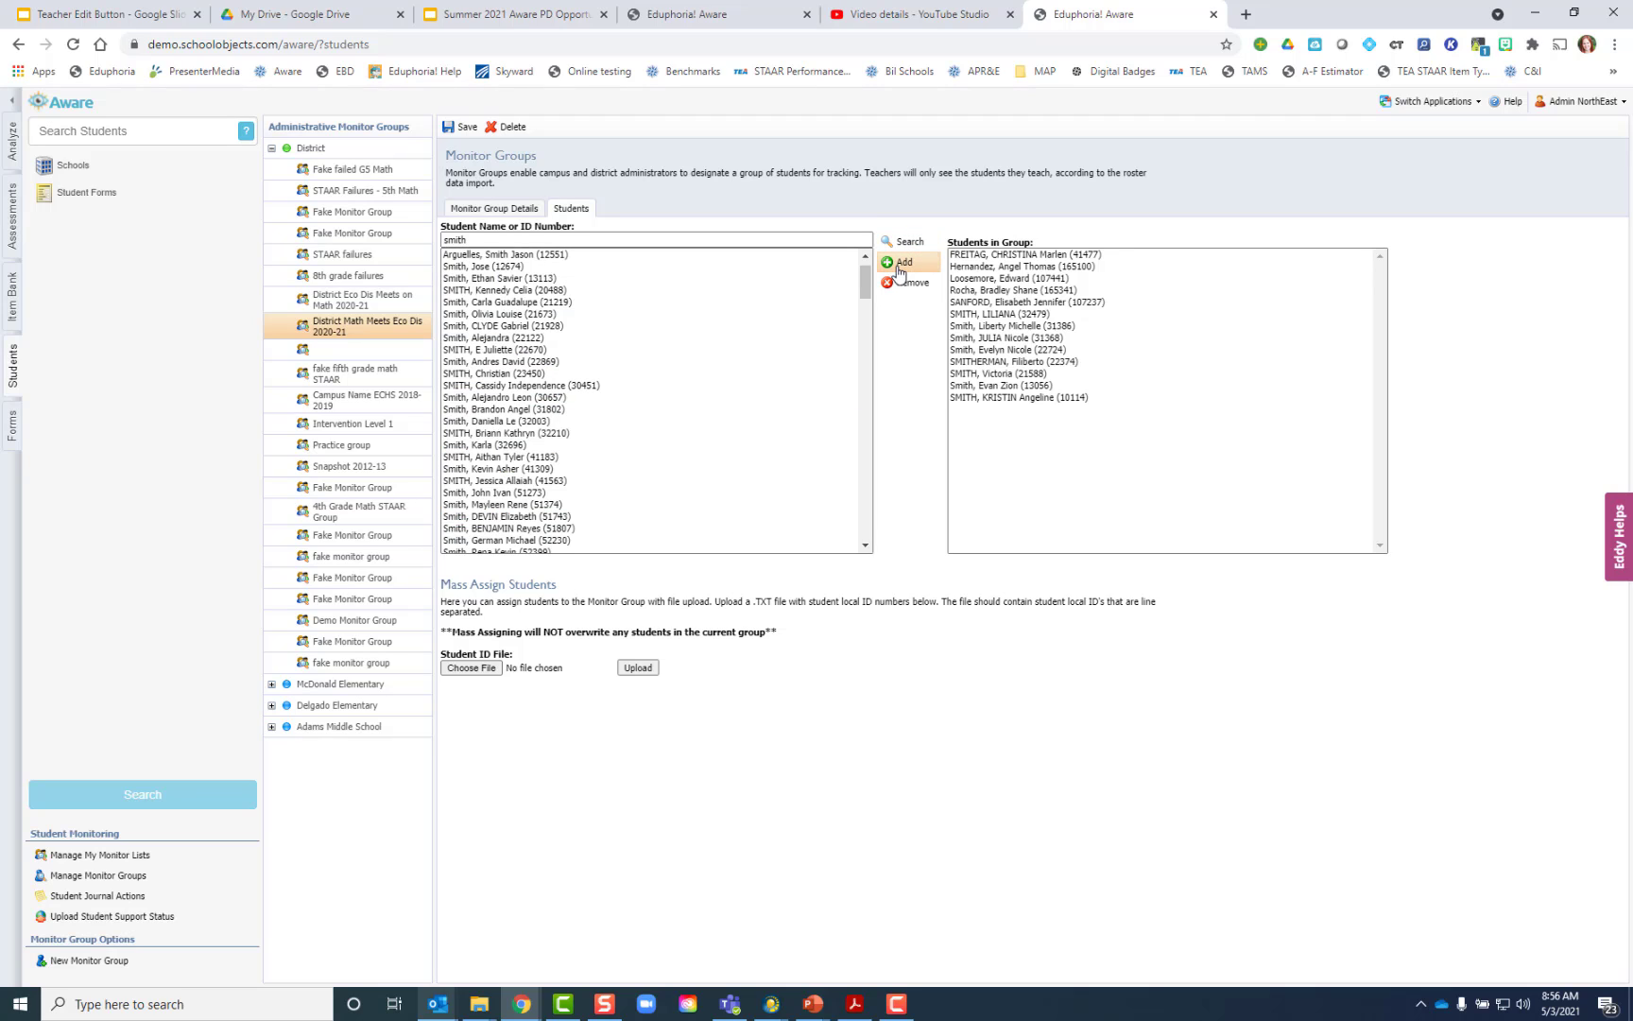
# Add the continuous range of students from the first remaining search result through the last one in view, and save the monitor group.
pyautogui.click(481, 254)
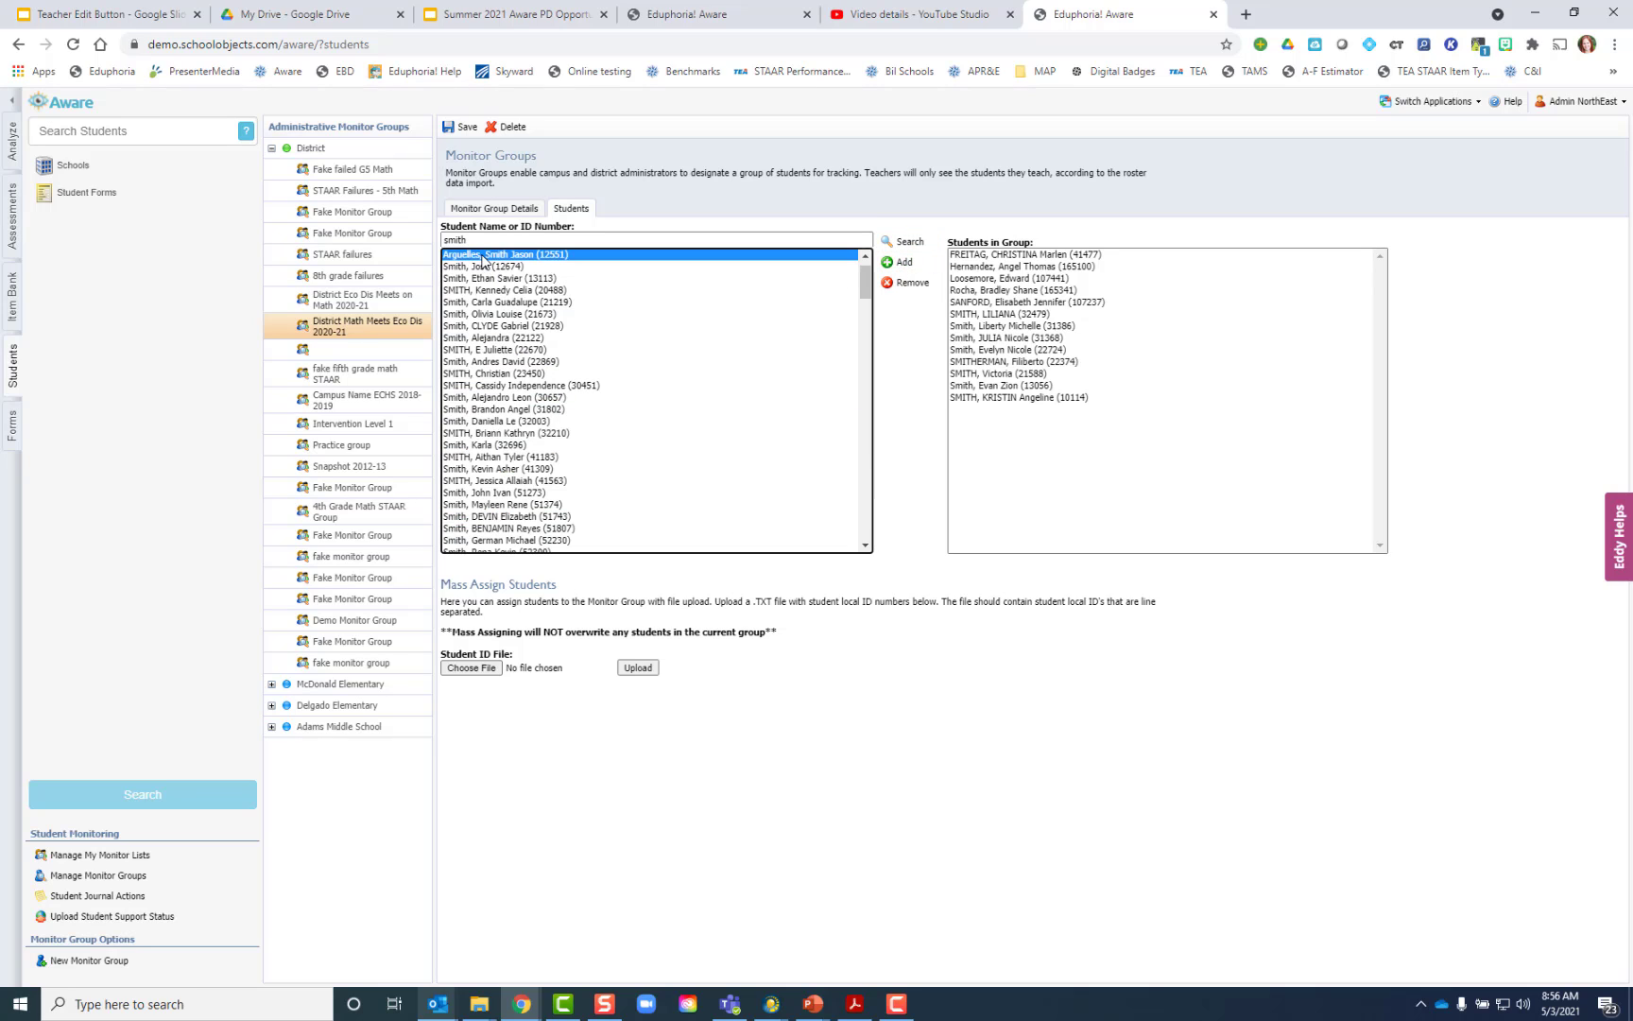
pyautogui.keyDown('shift'); pyautogui.click(504, 552); pyautogui.keyUp('shift')
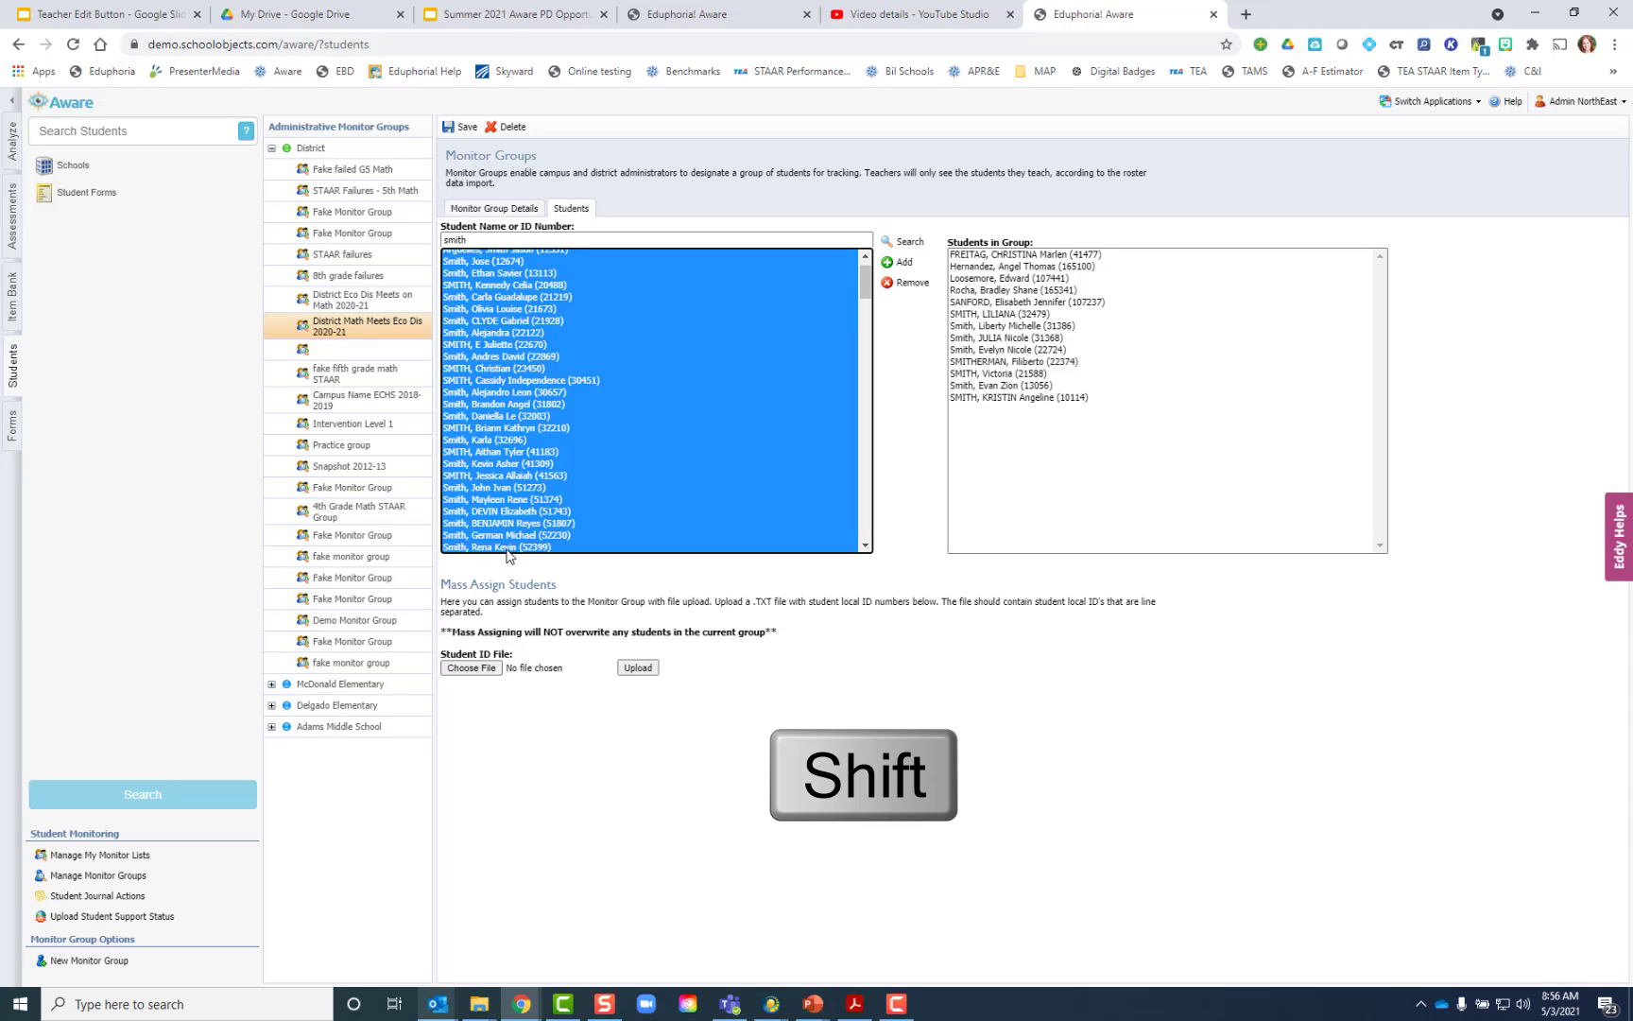
pyautogui.click(917, 262)
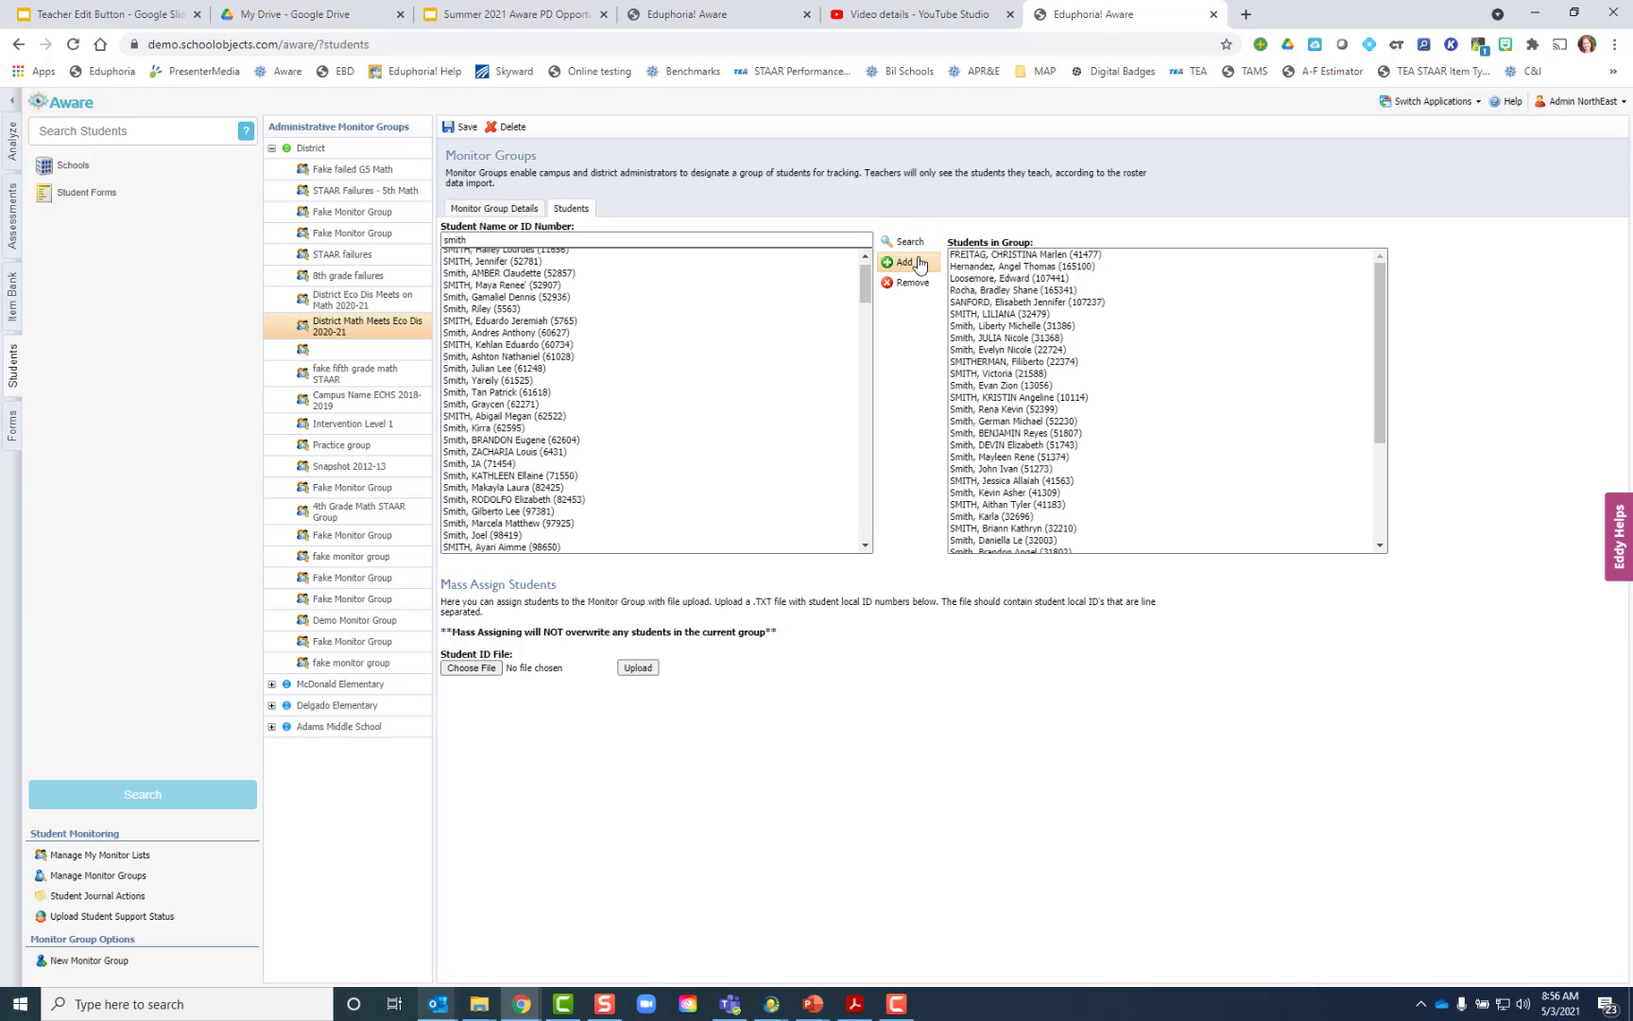
pyautogui.moveTo(1384, 326); pyautogui.dragTo(1382, 270)
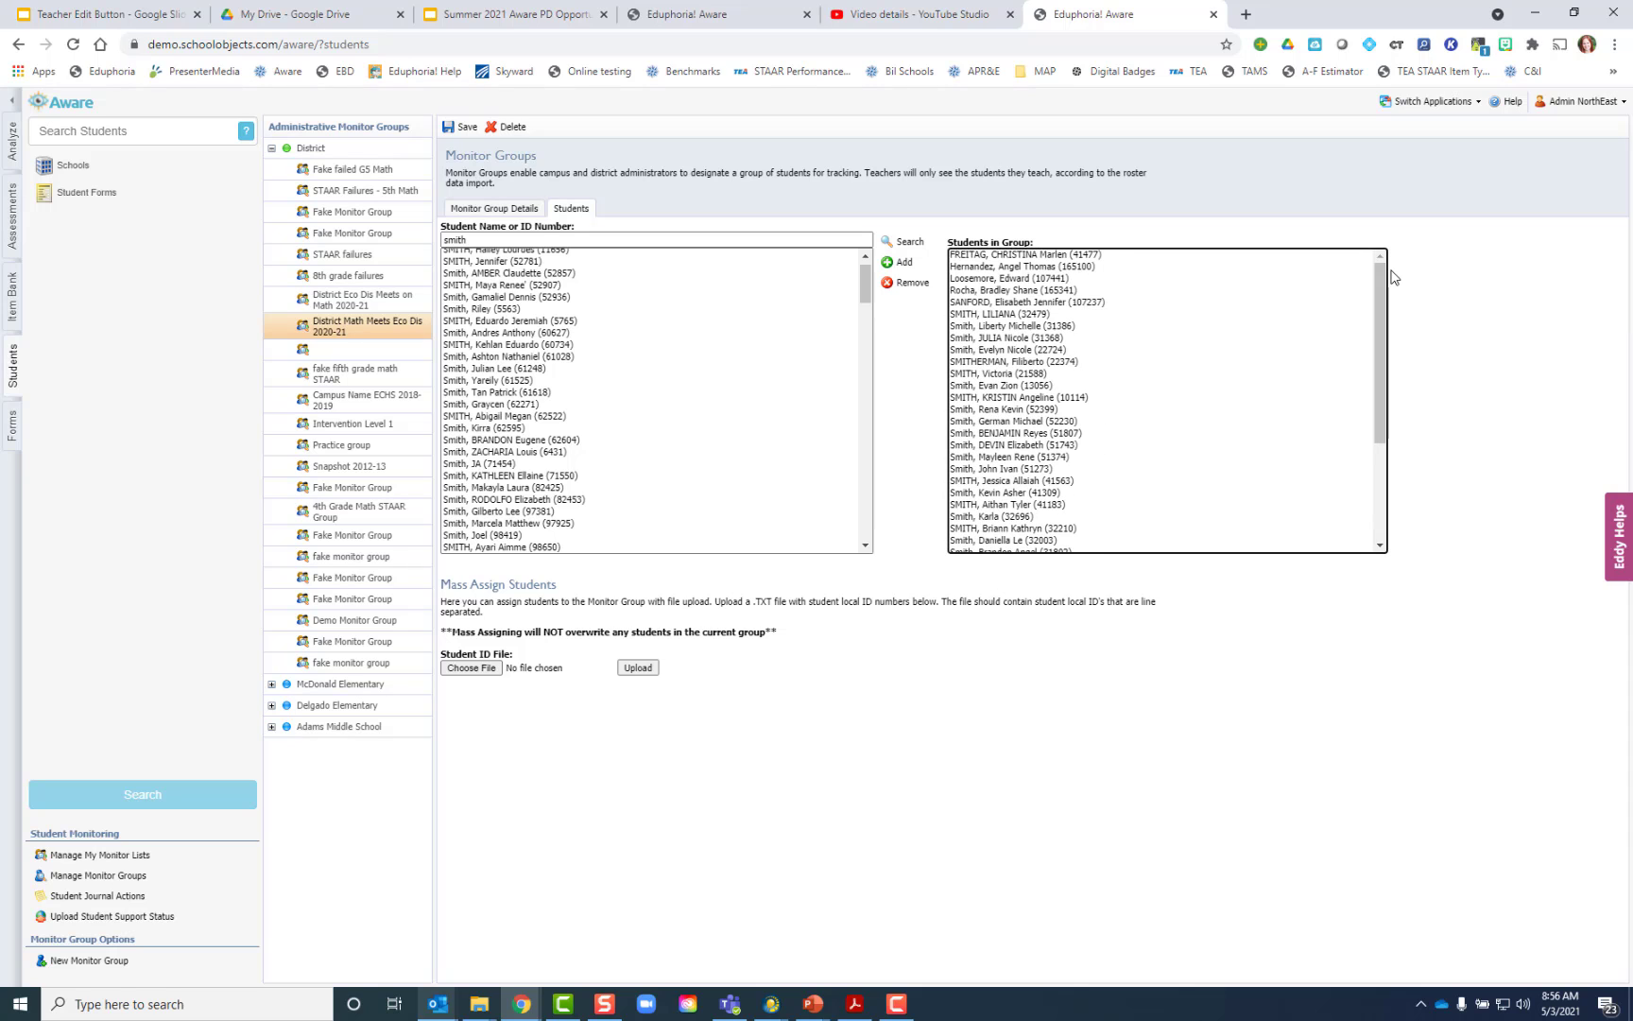
pyautogui.click(443, 129)
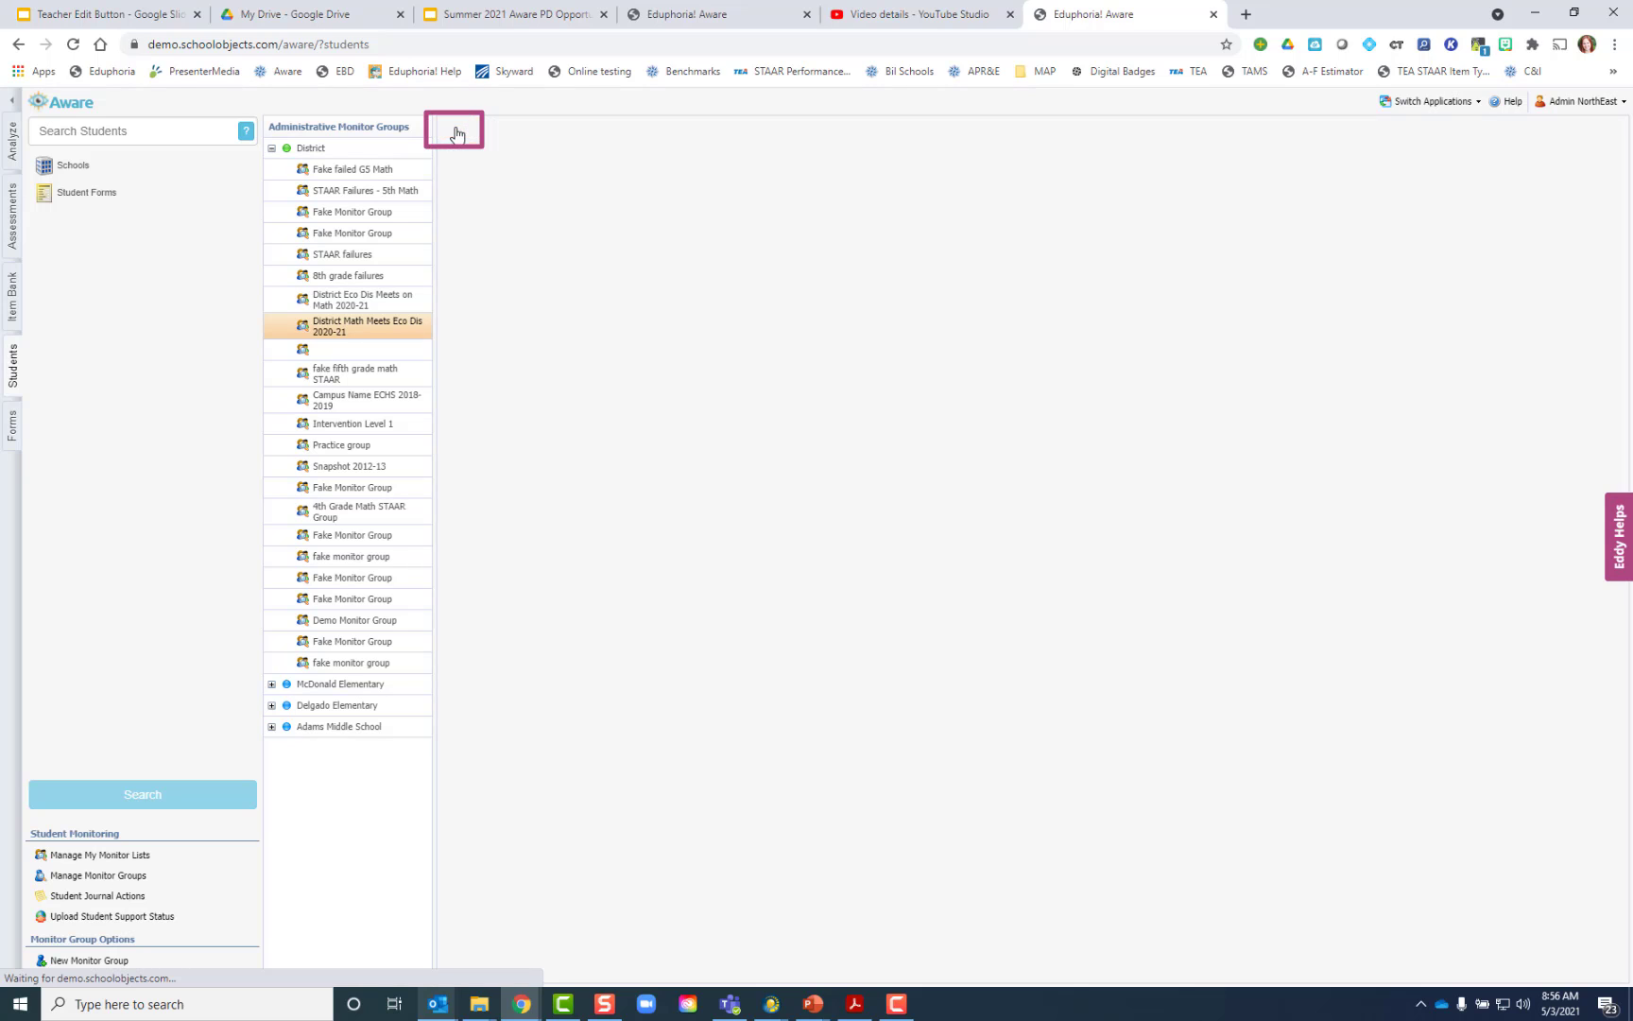